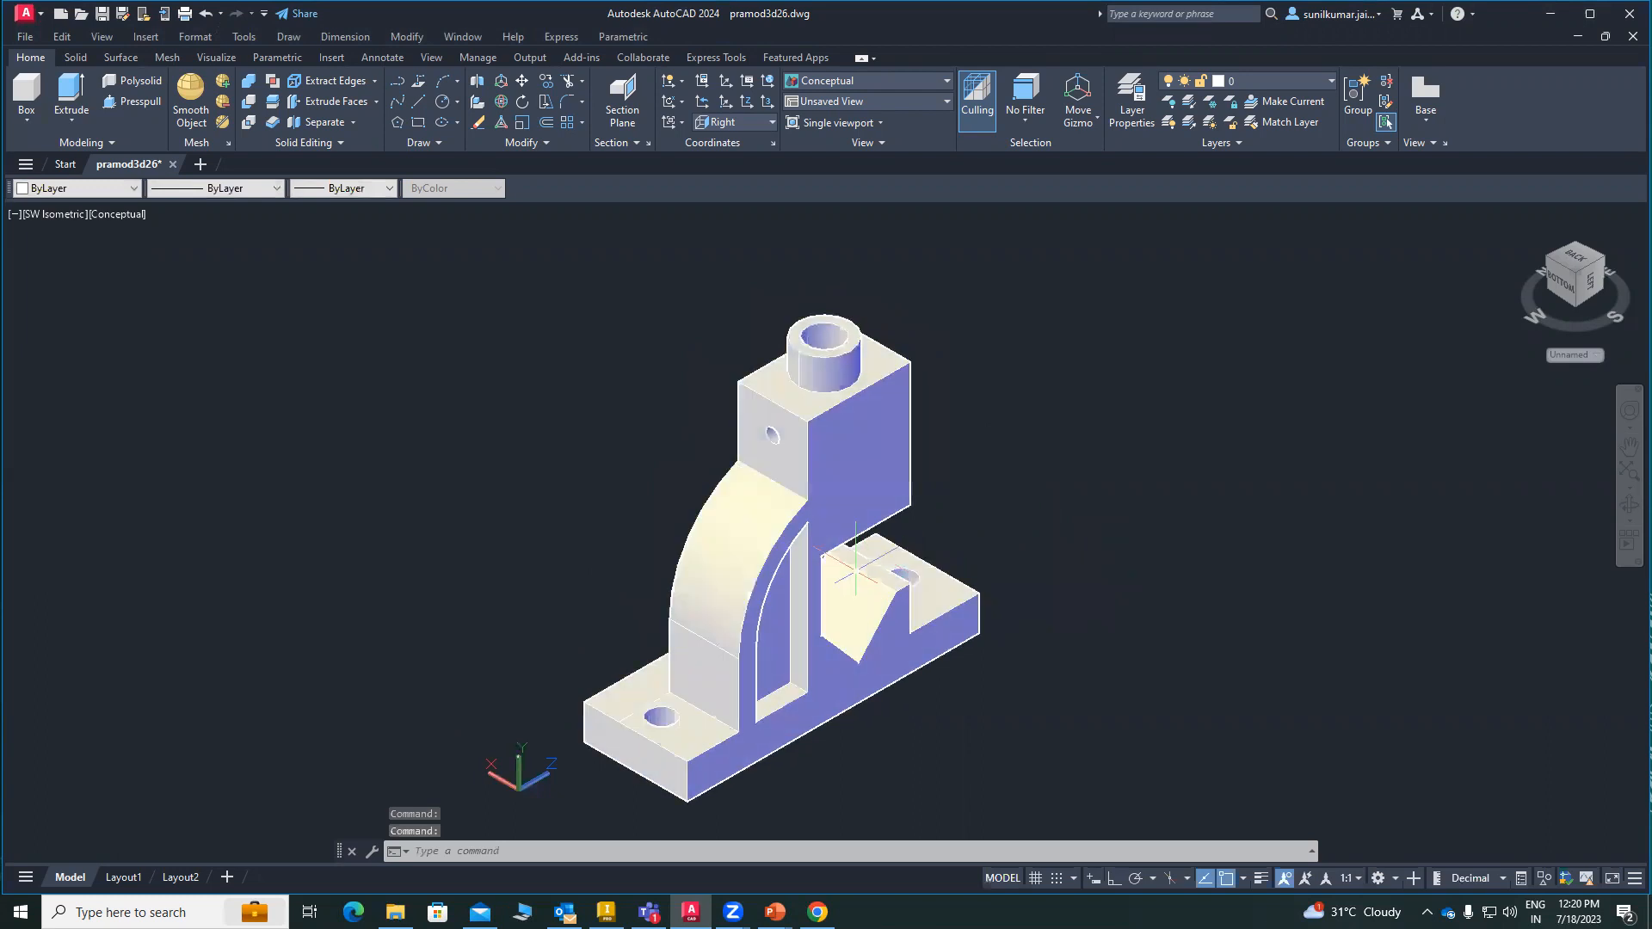
Step: Slice the bracket solid along an XY plane through the foot of the arched upright, keeping both sides
click(800, 637)
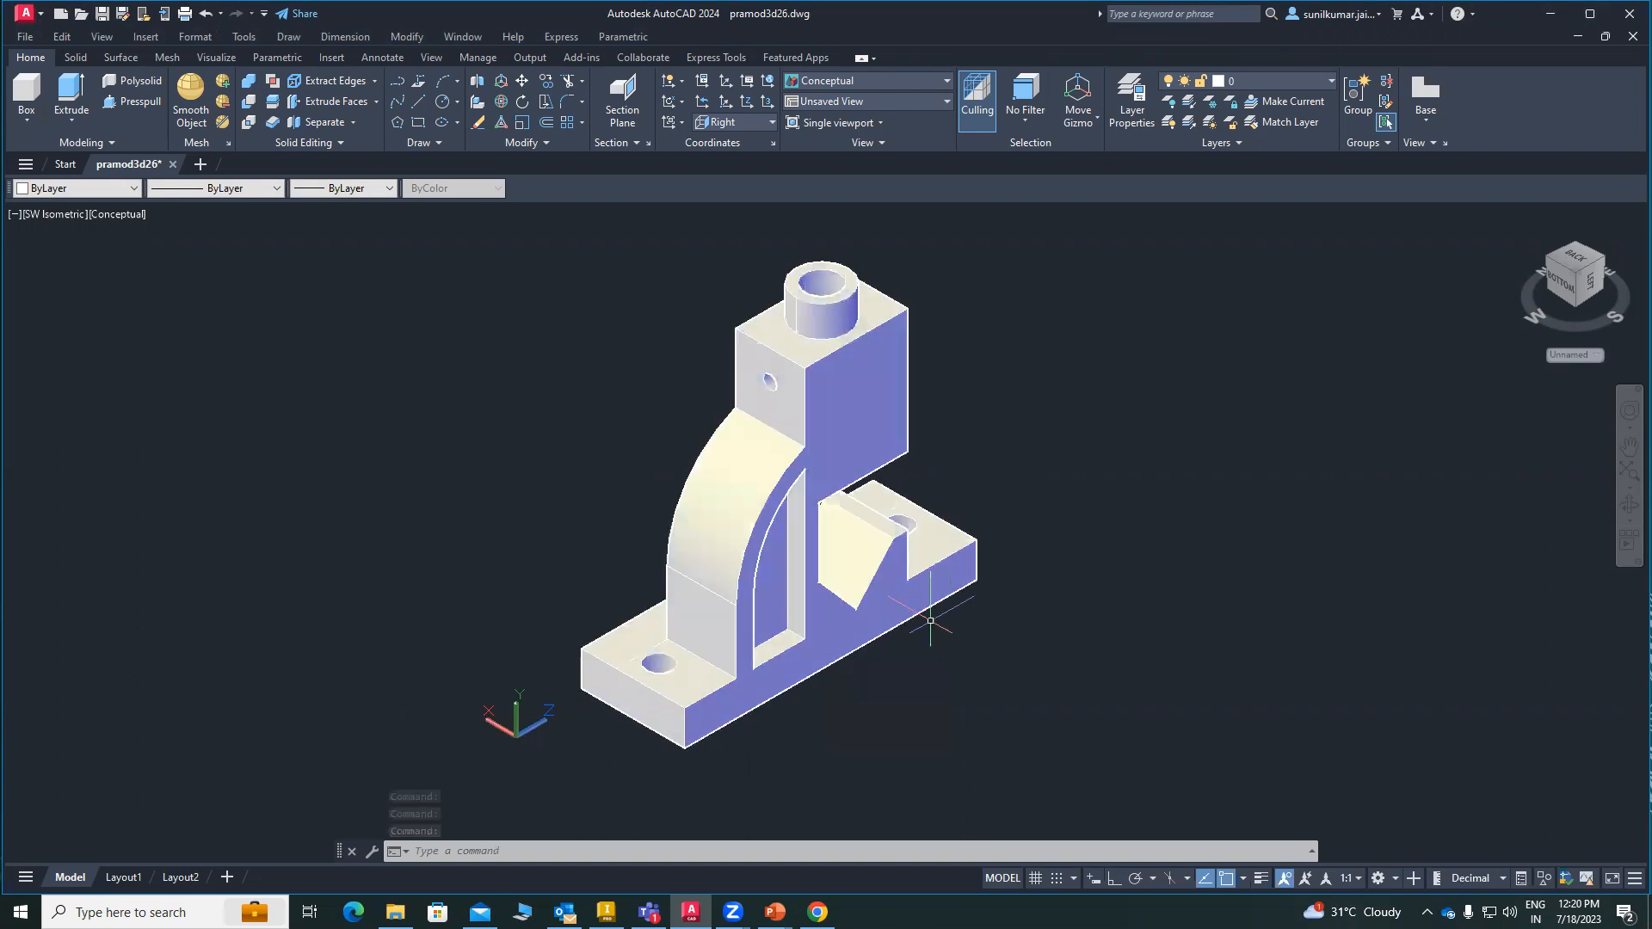
click(451, 855)
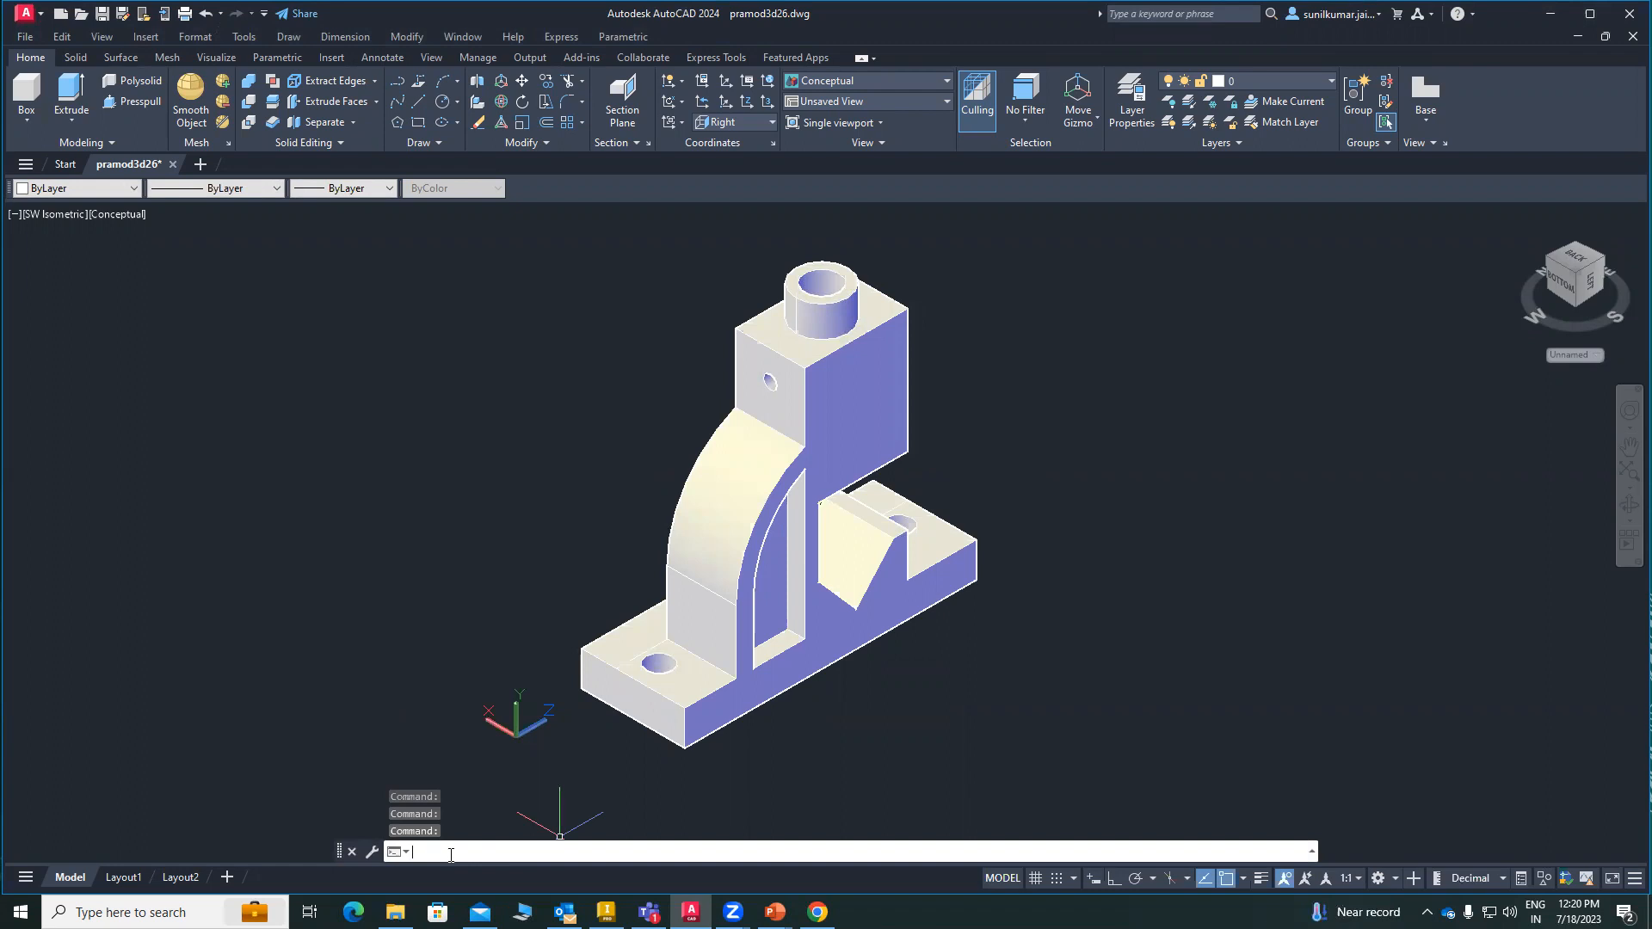
text(slice)
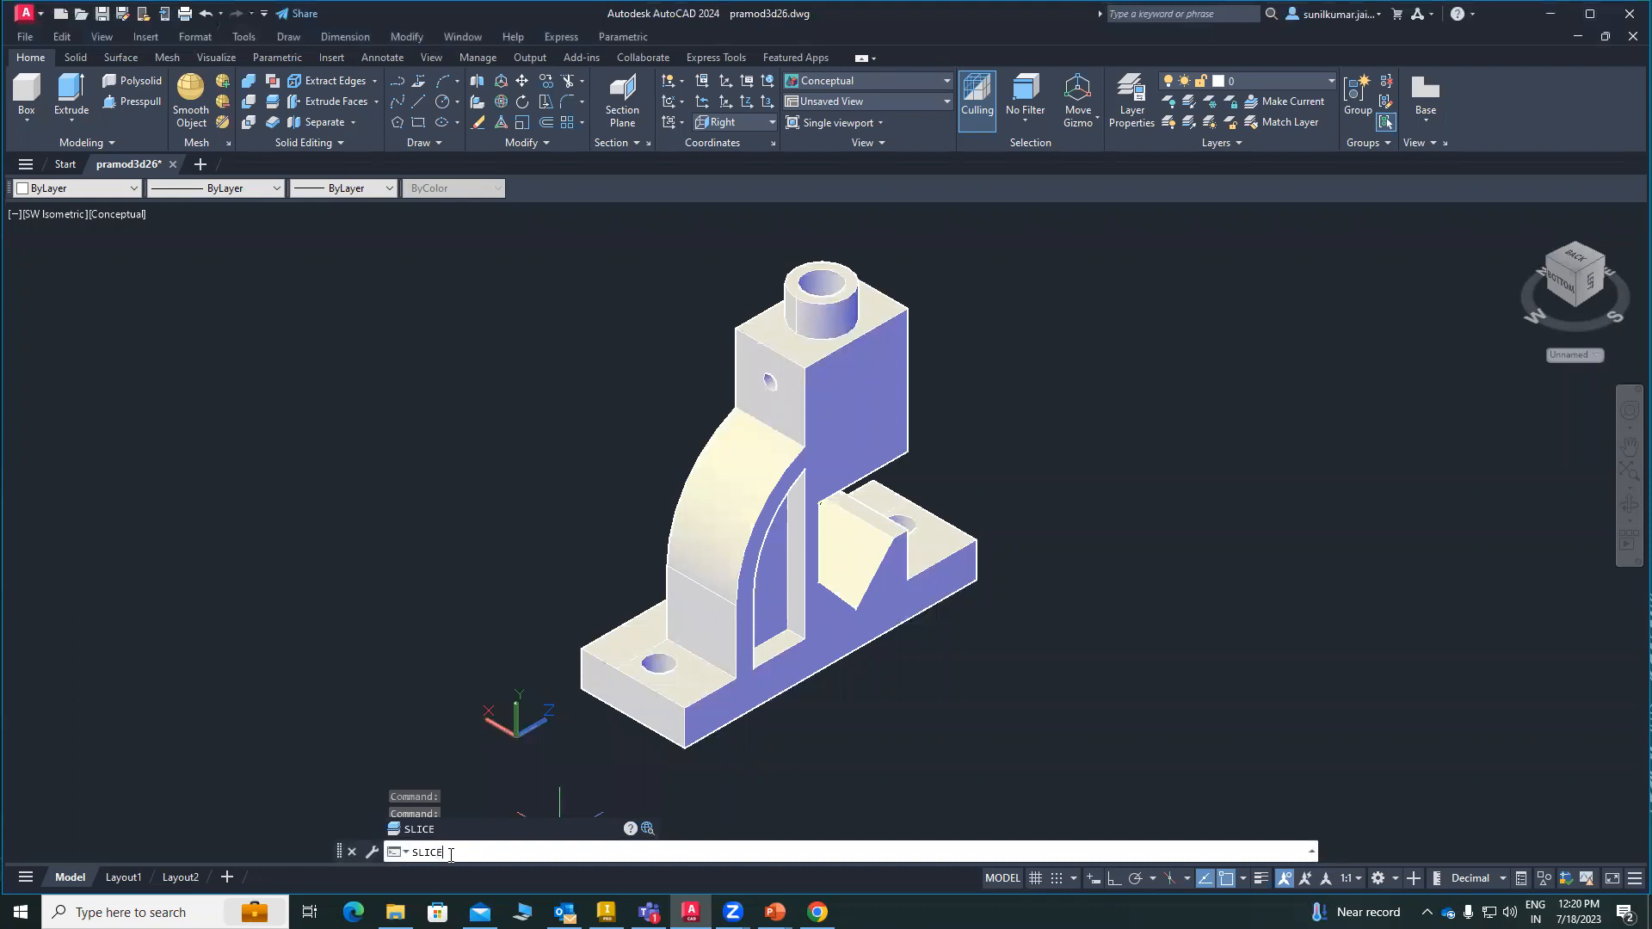
key(Return)
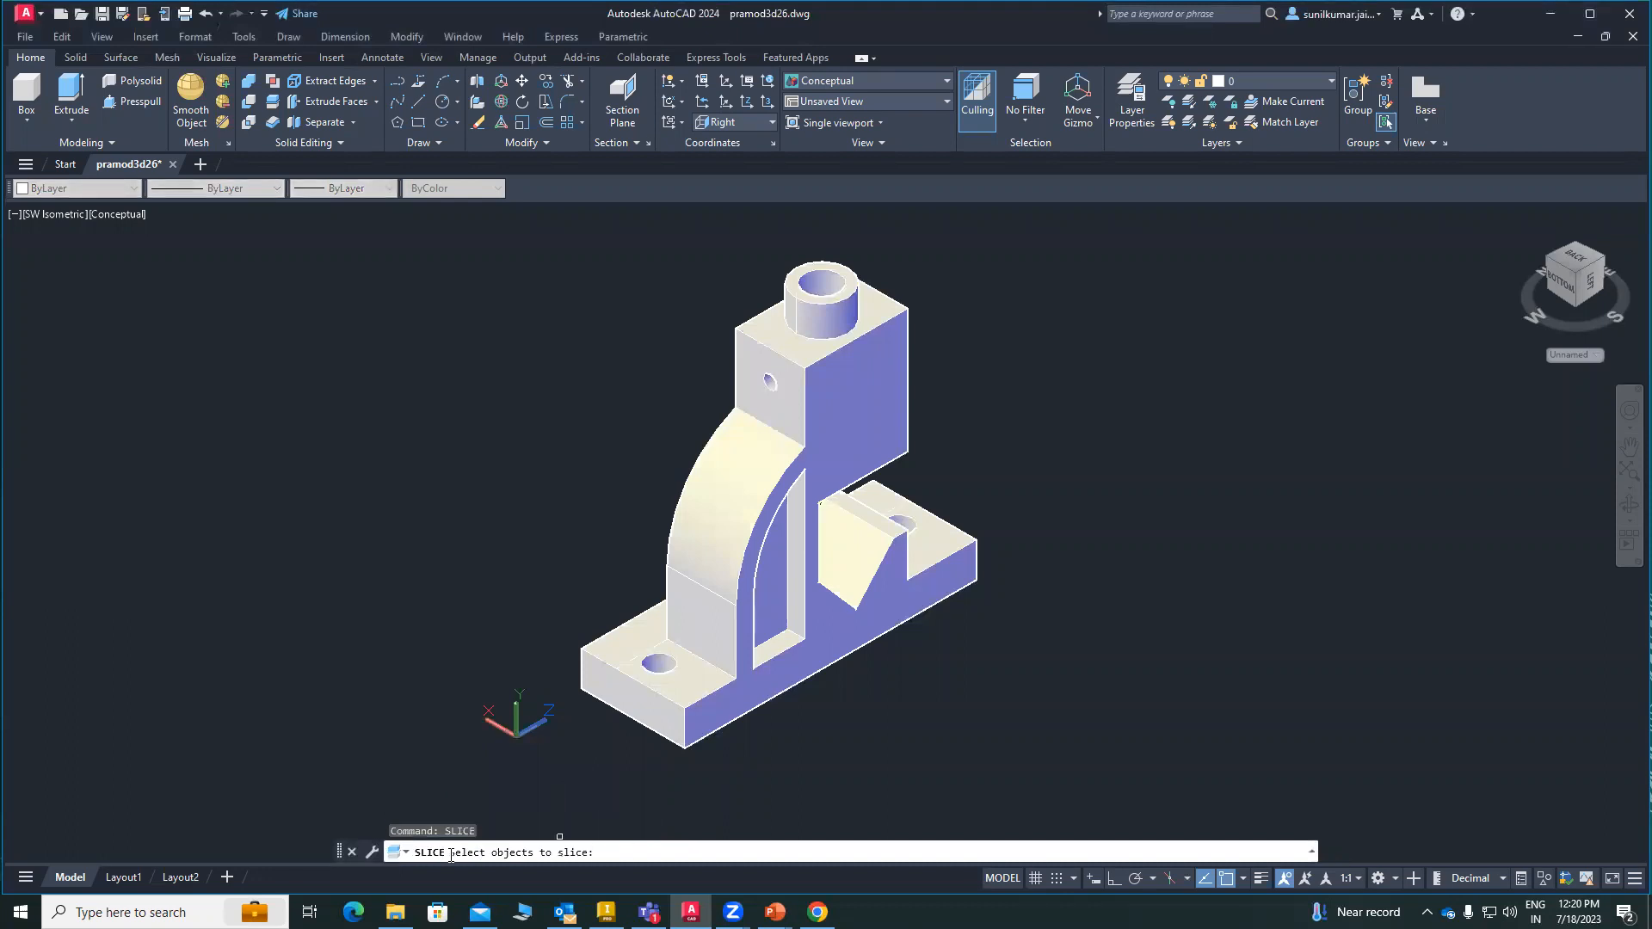
click(687, 702)
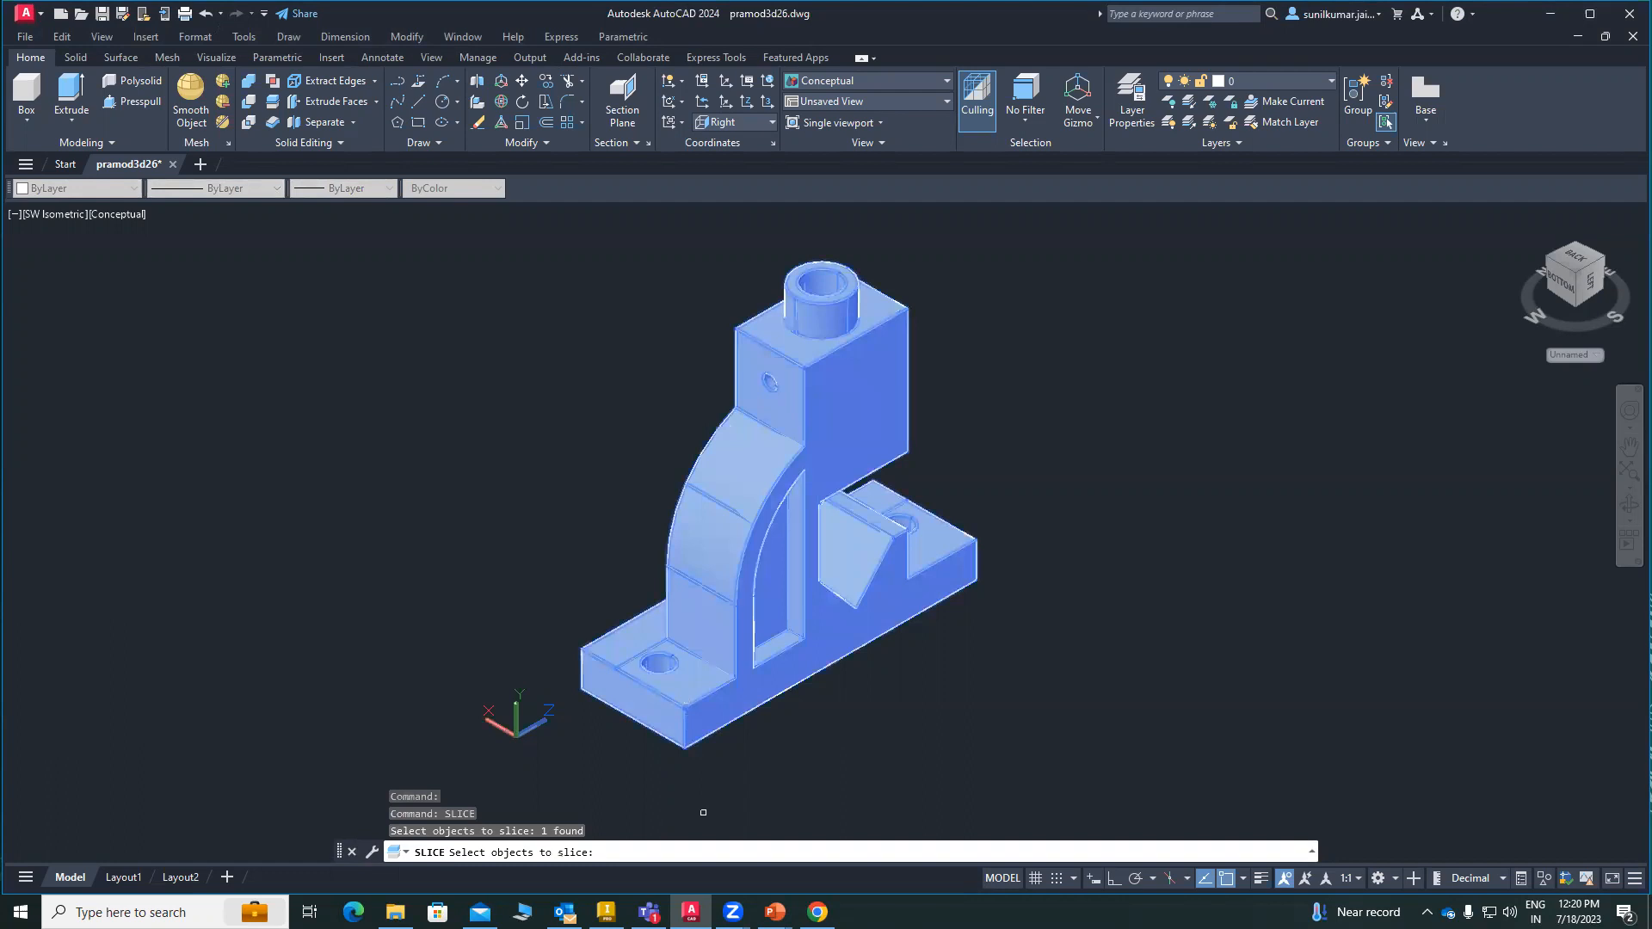
key(Return)
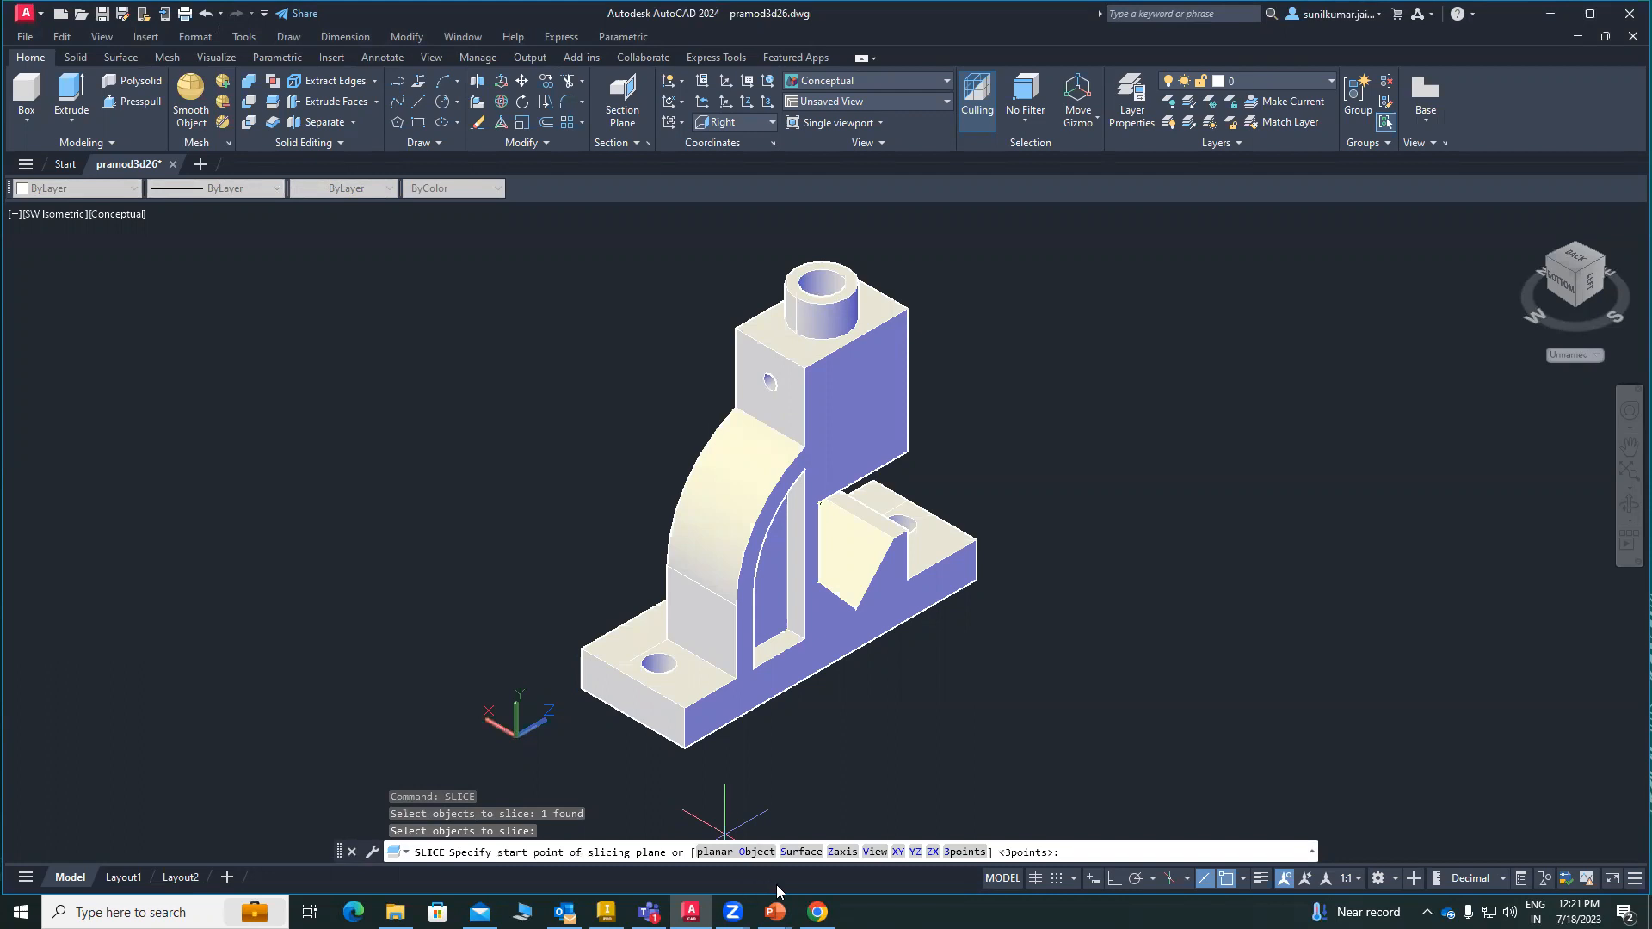
click(899, 852)
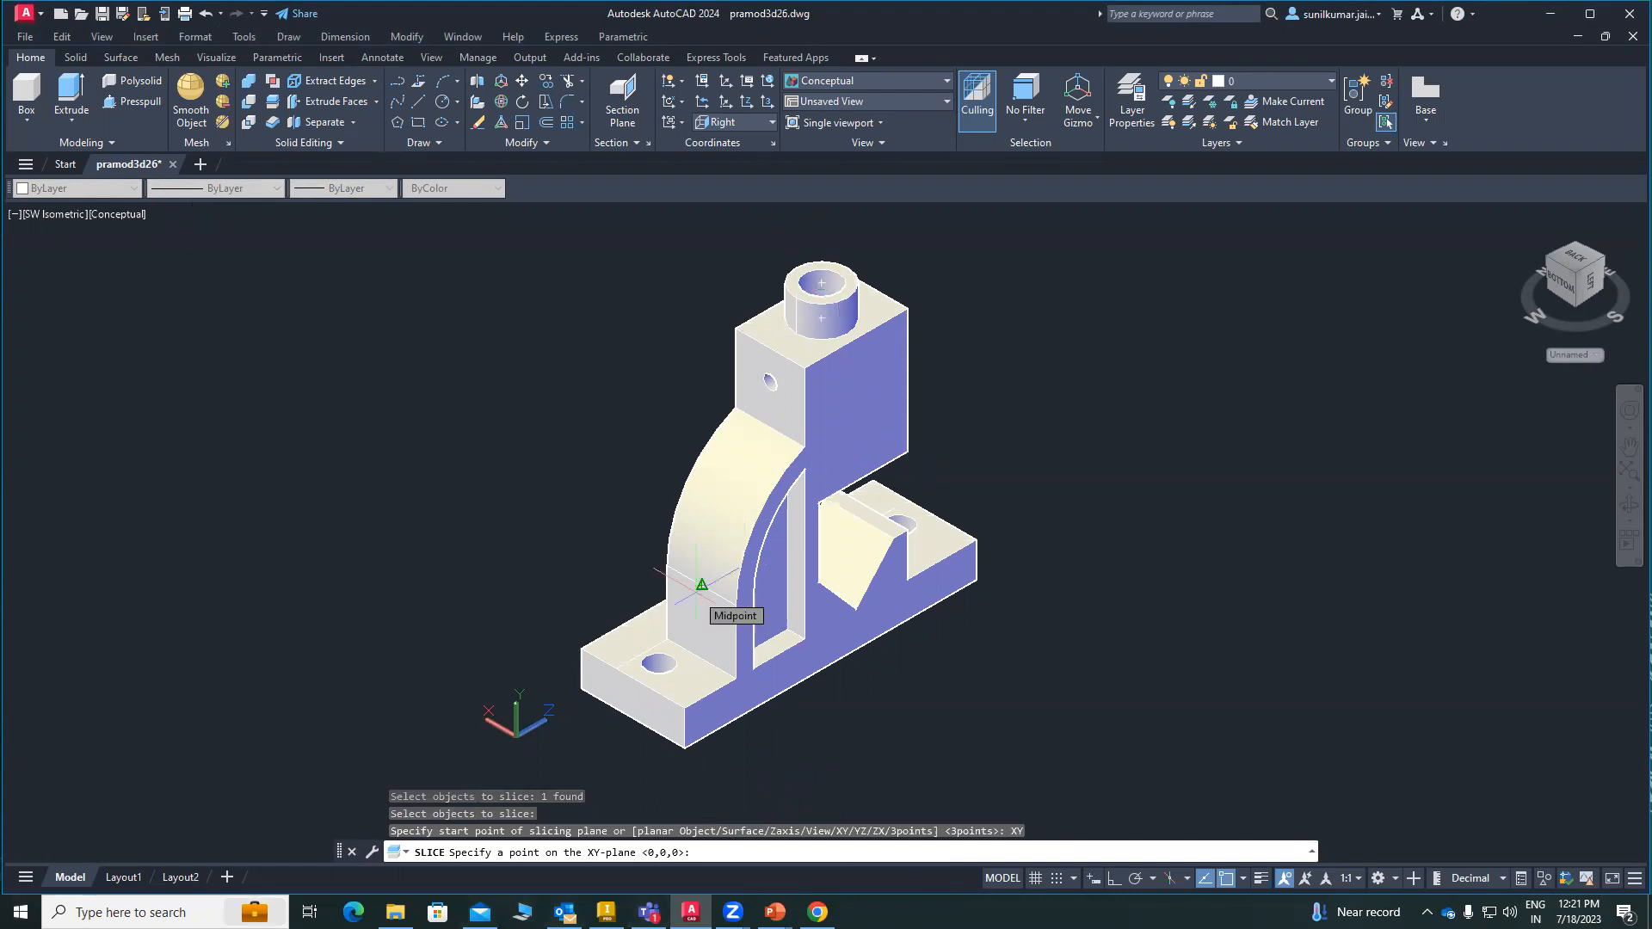
click(735, 679)
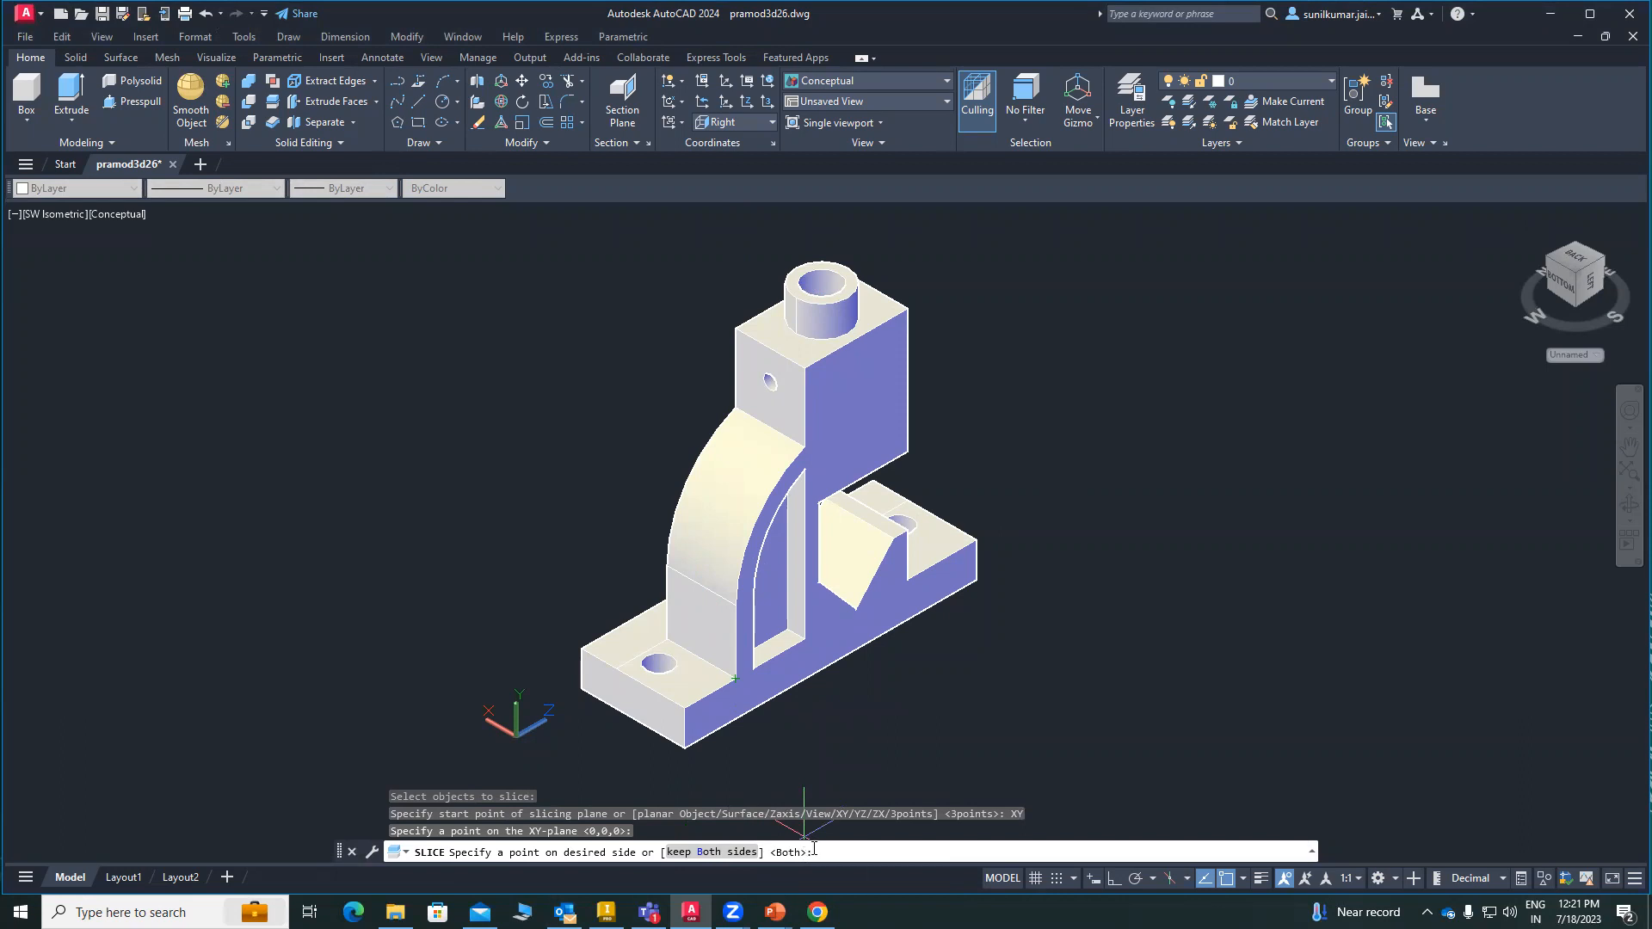
key(Return)
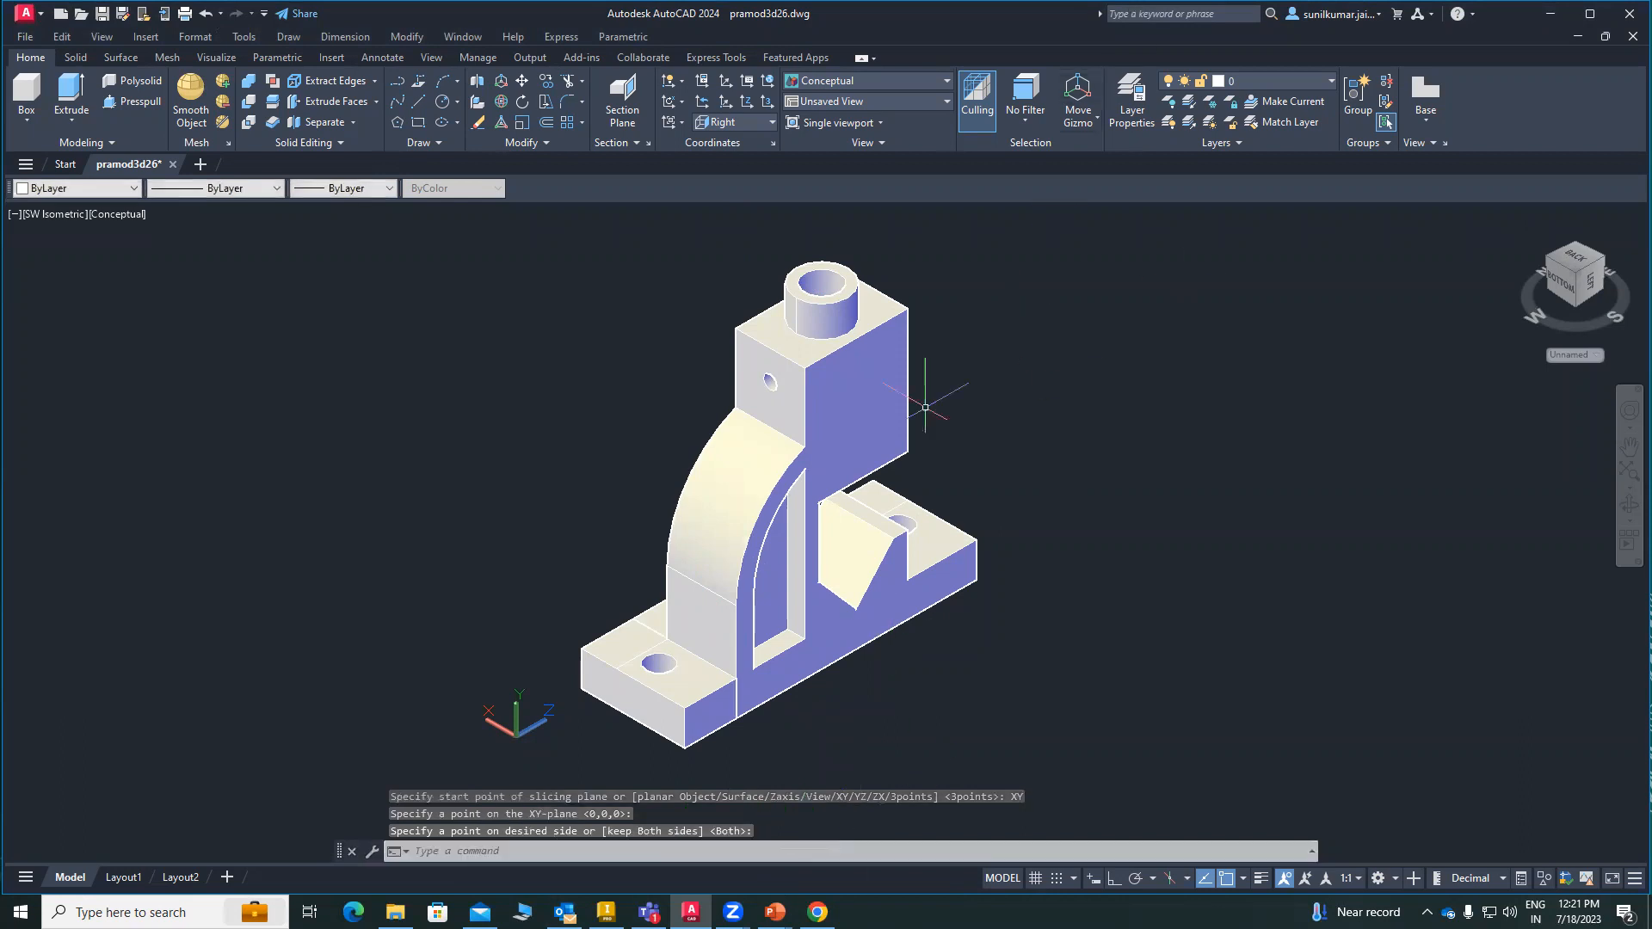
Step: Move the cut-off base end containing the hole clear of the bracket and view the cut
text(m)
key(Return)
click(684, 707)
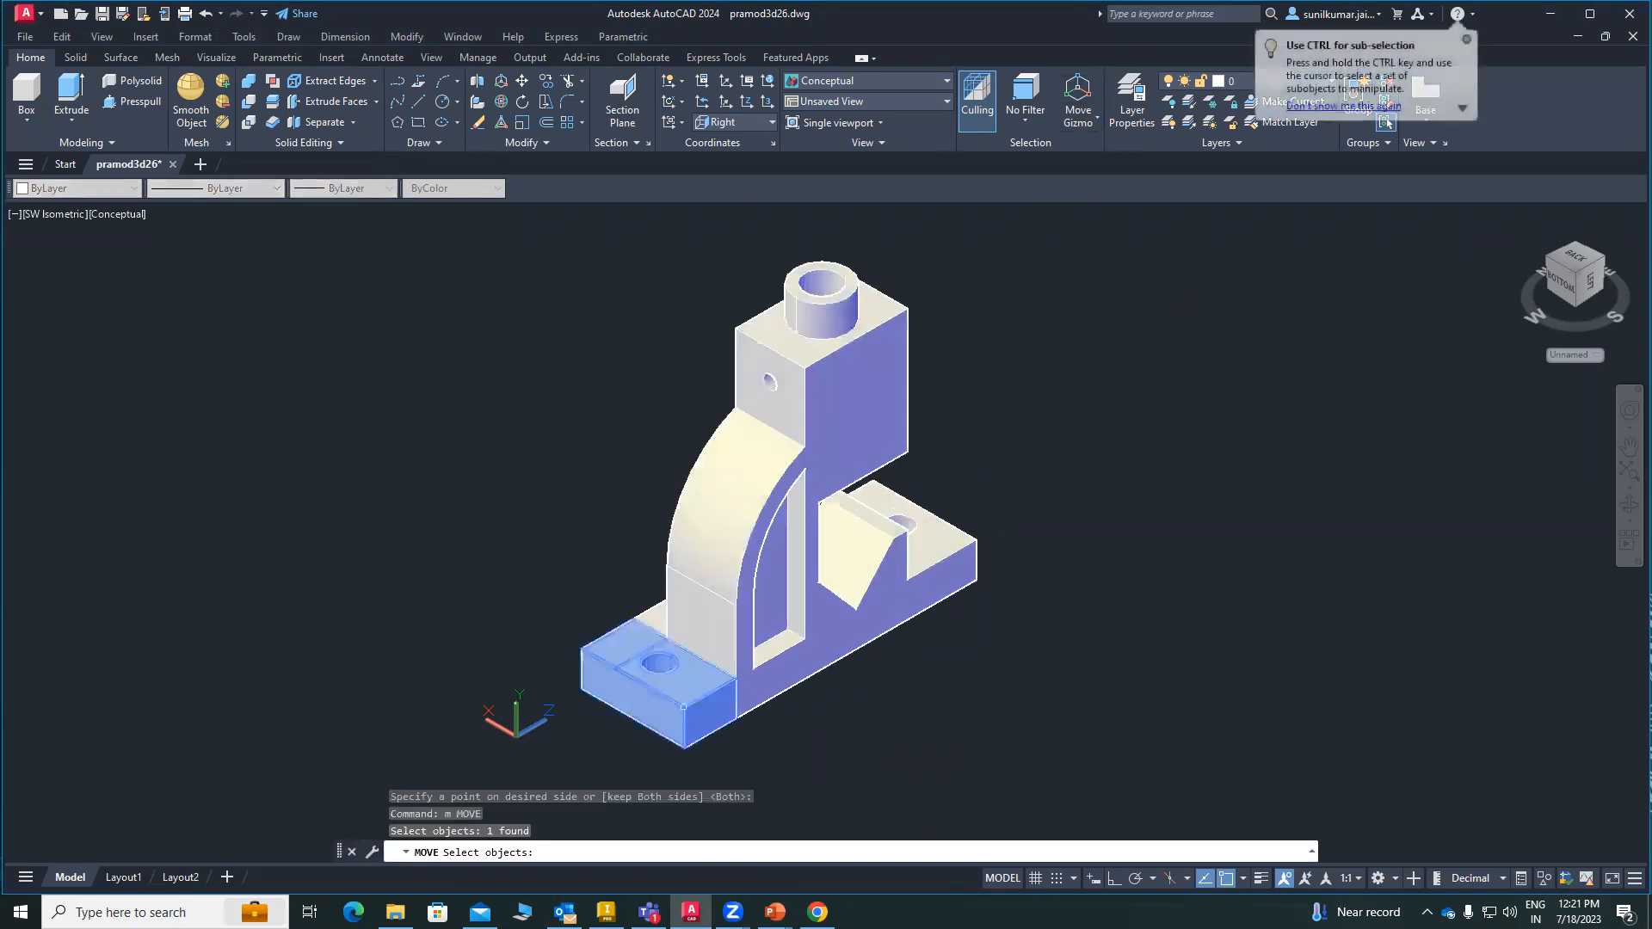
key(Return)
click(684, 707)
click(370, 613)
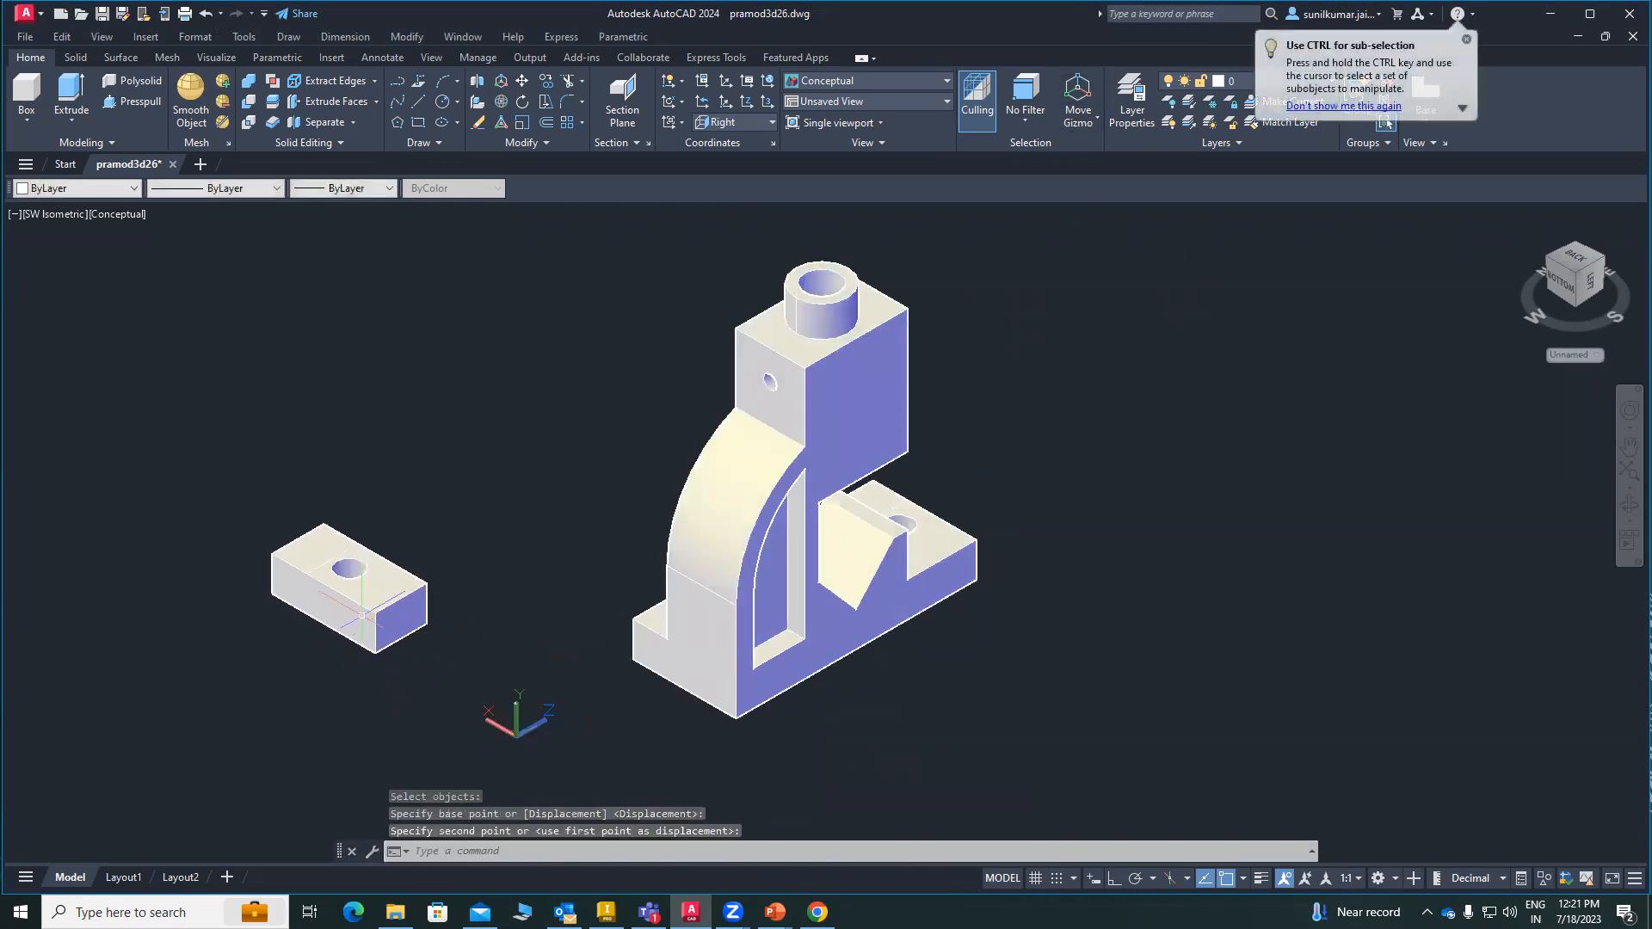
shift+middle_drag(727, 737, 816, 636)
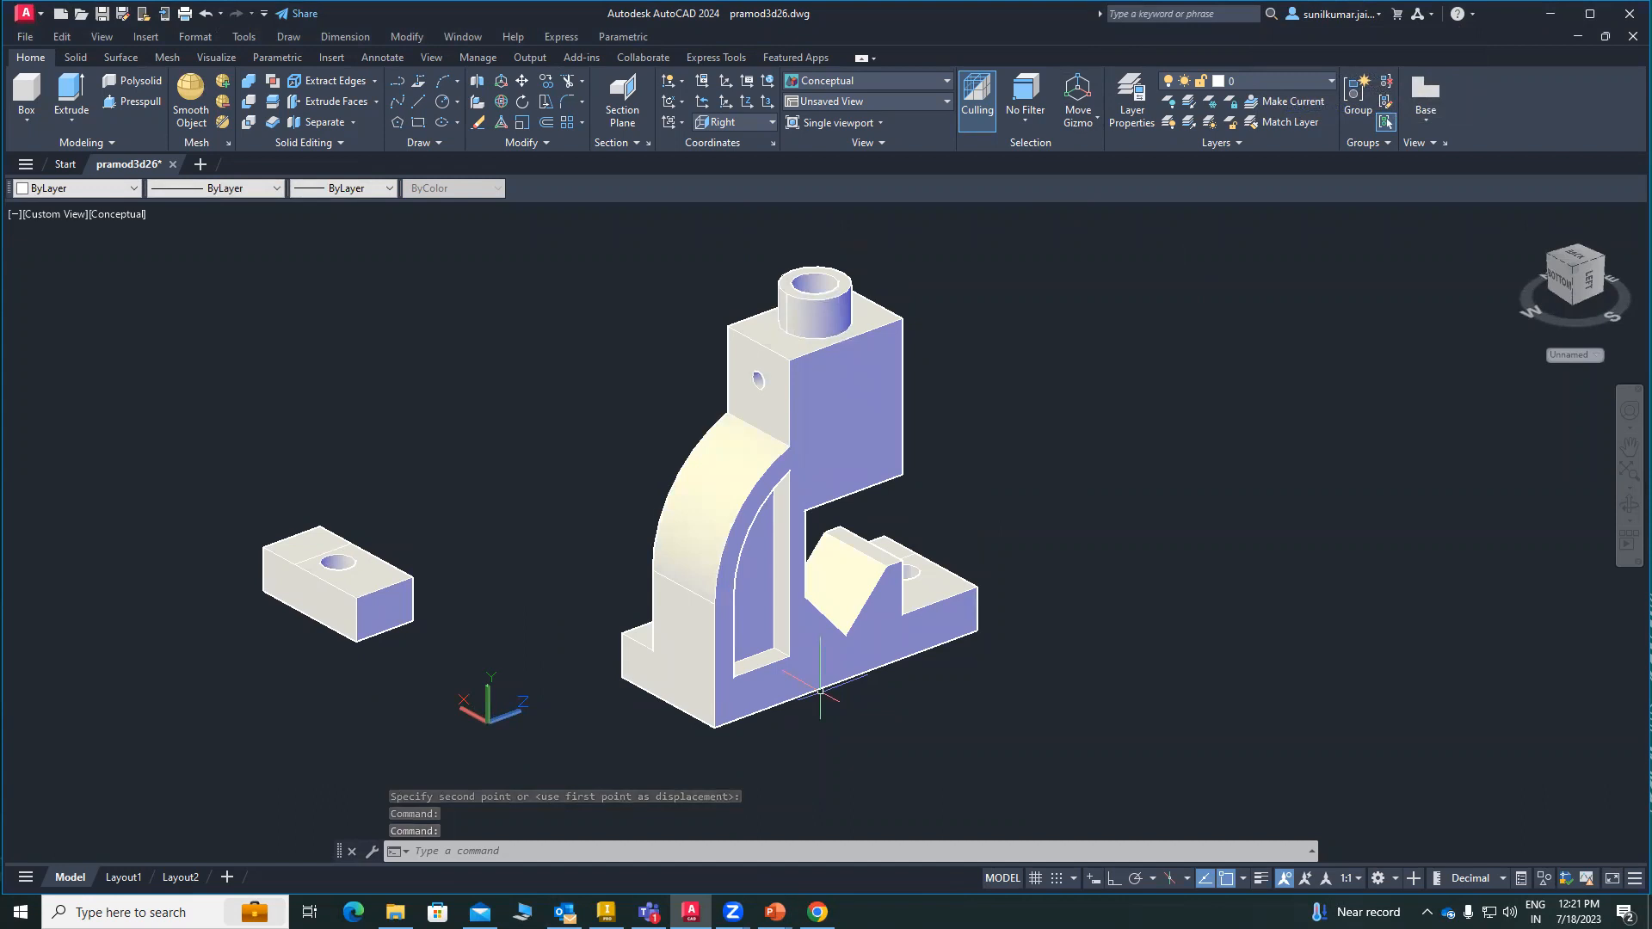
Step: Undo the move of the base end and the XY-plane slice
key(ctrl+z)
key(ctrl+z)
key(ctrl+z)
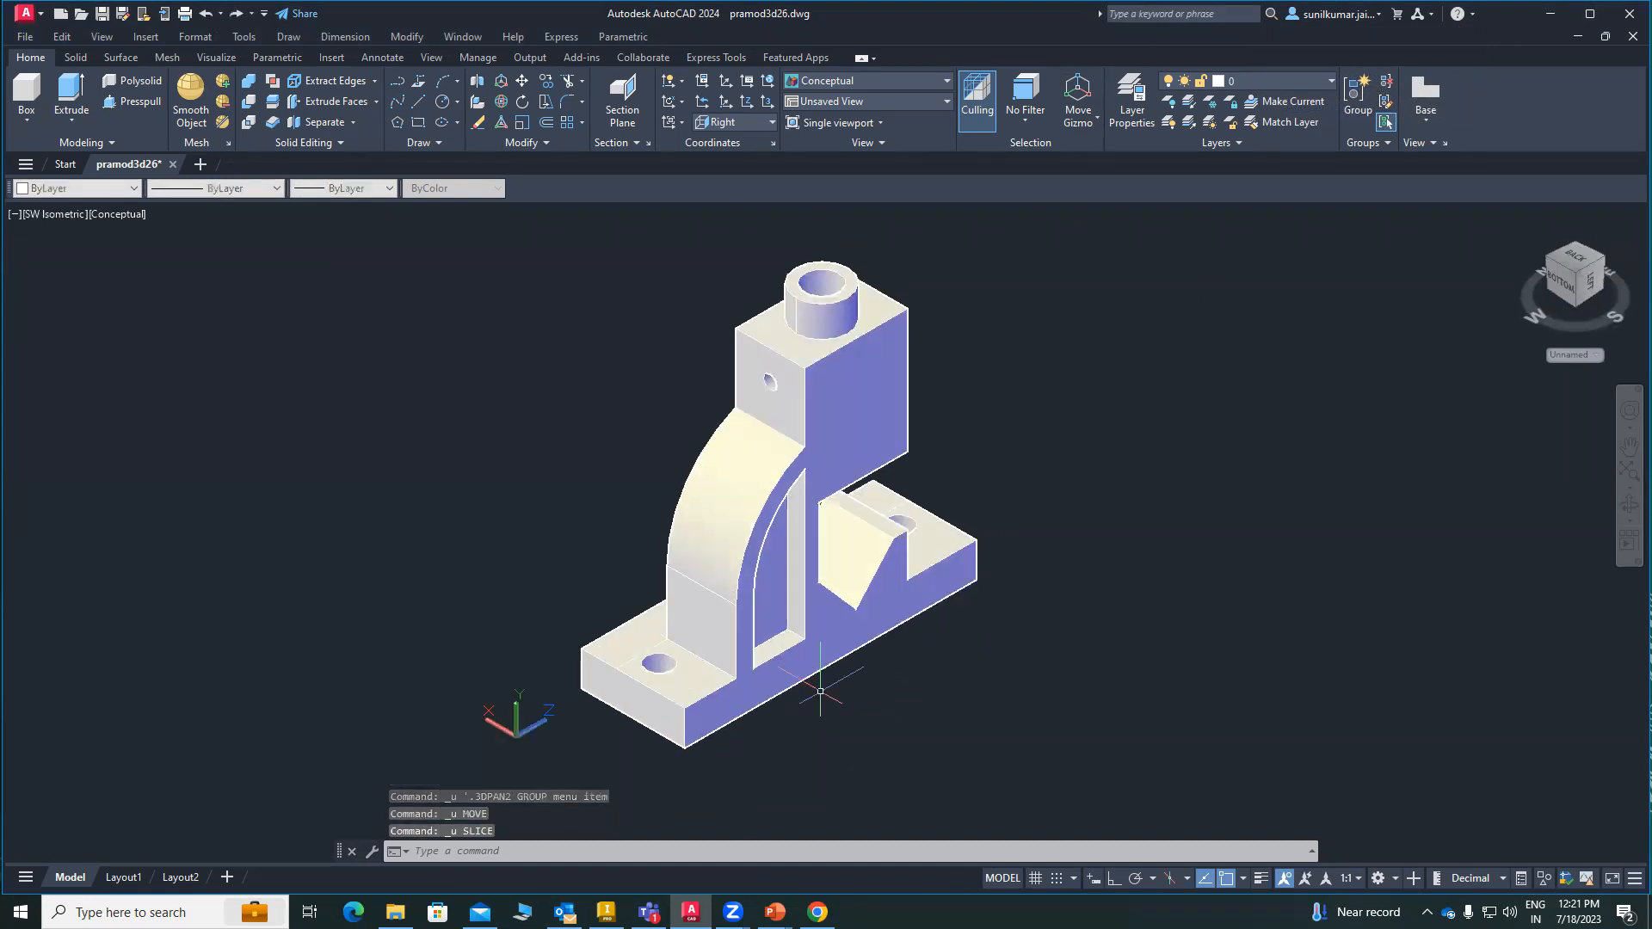
Step: Slice the bracket with a 3points plane through the upright's foot and the base's bottom end corner, keeping both sides
right_click(318, 408)
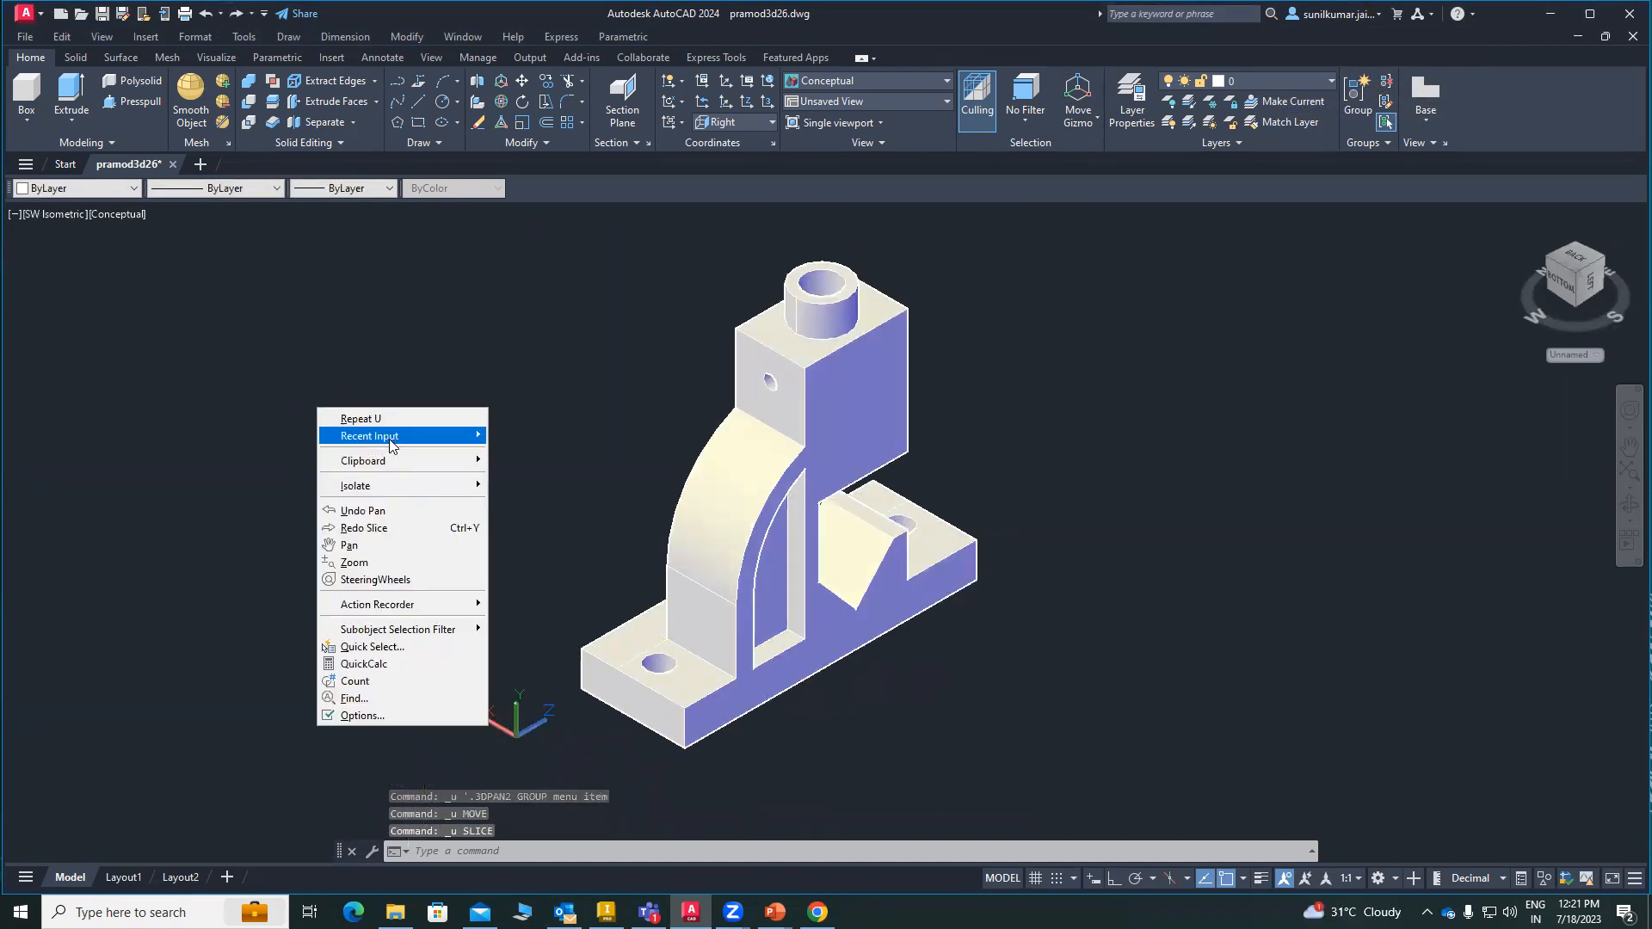
mouse_move(391, 439)
click(528, 477)
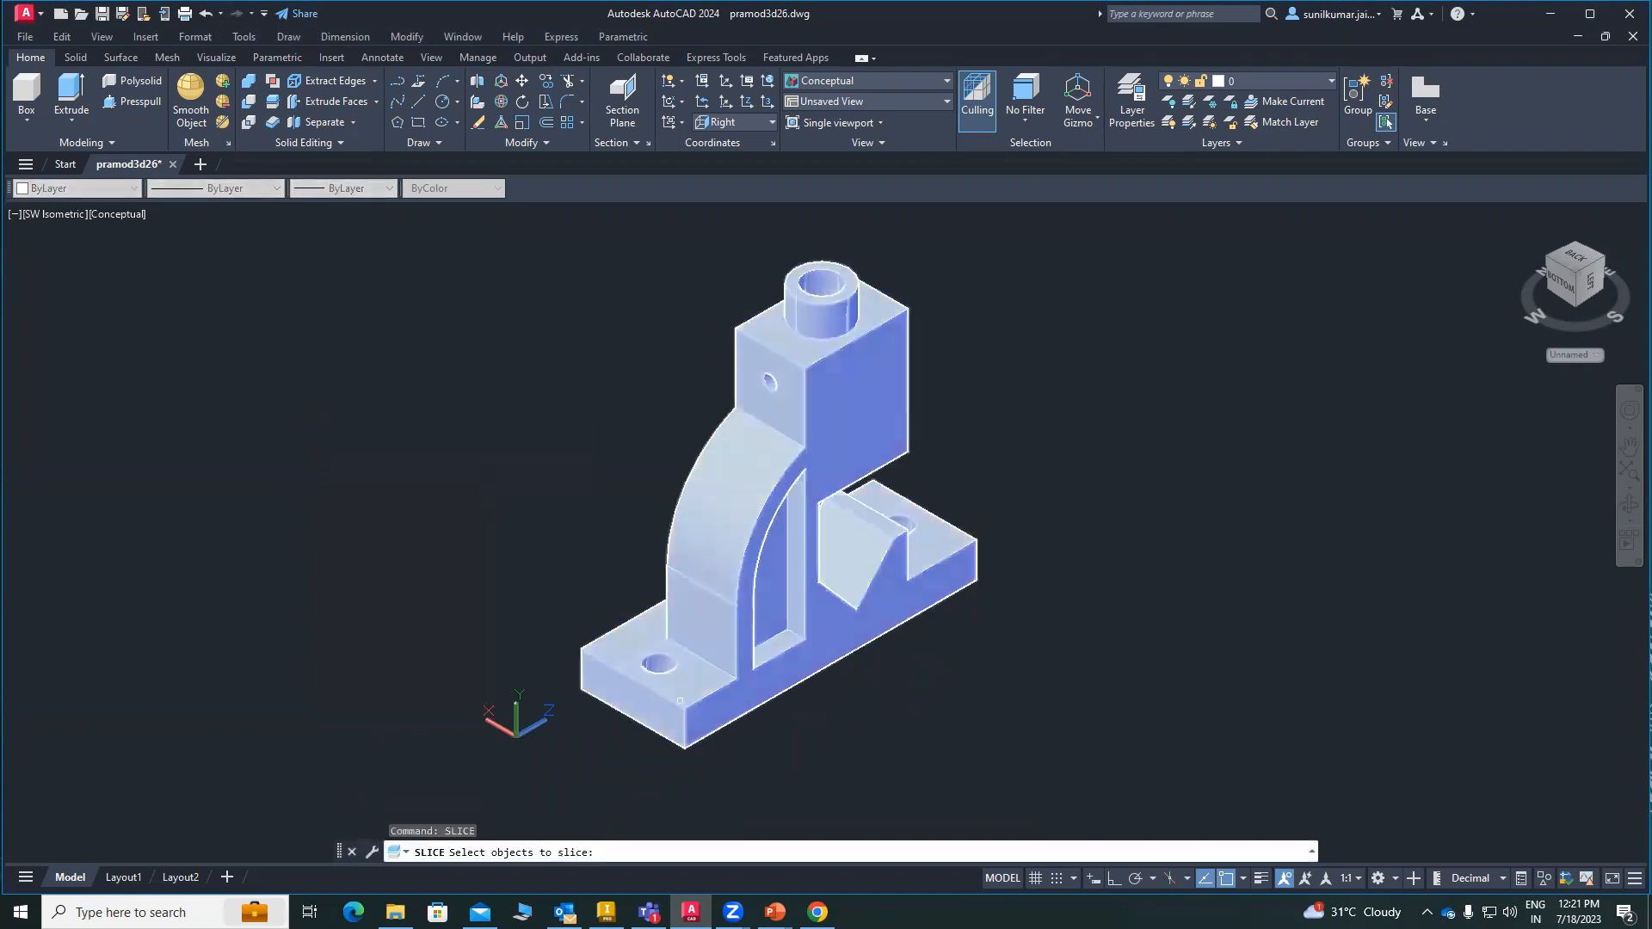
click(681, 699)
key(Return)
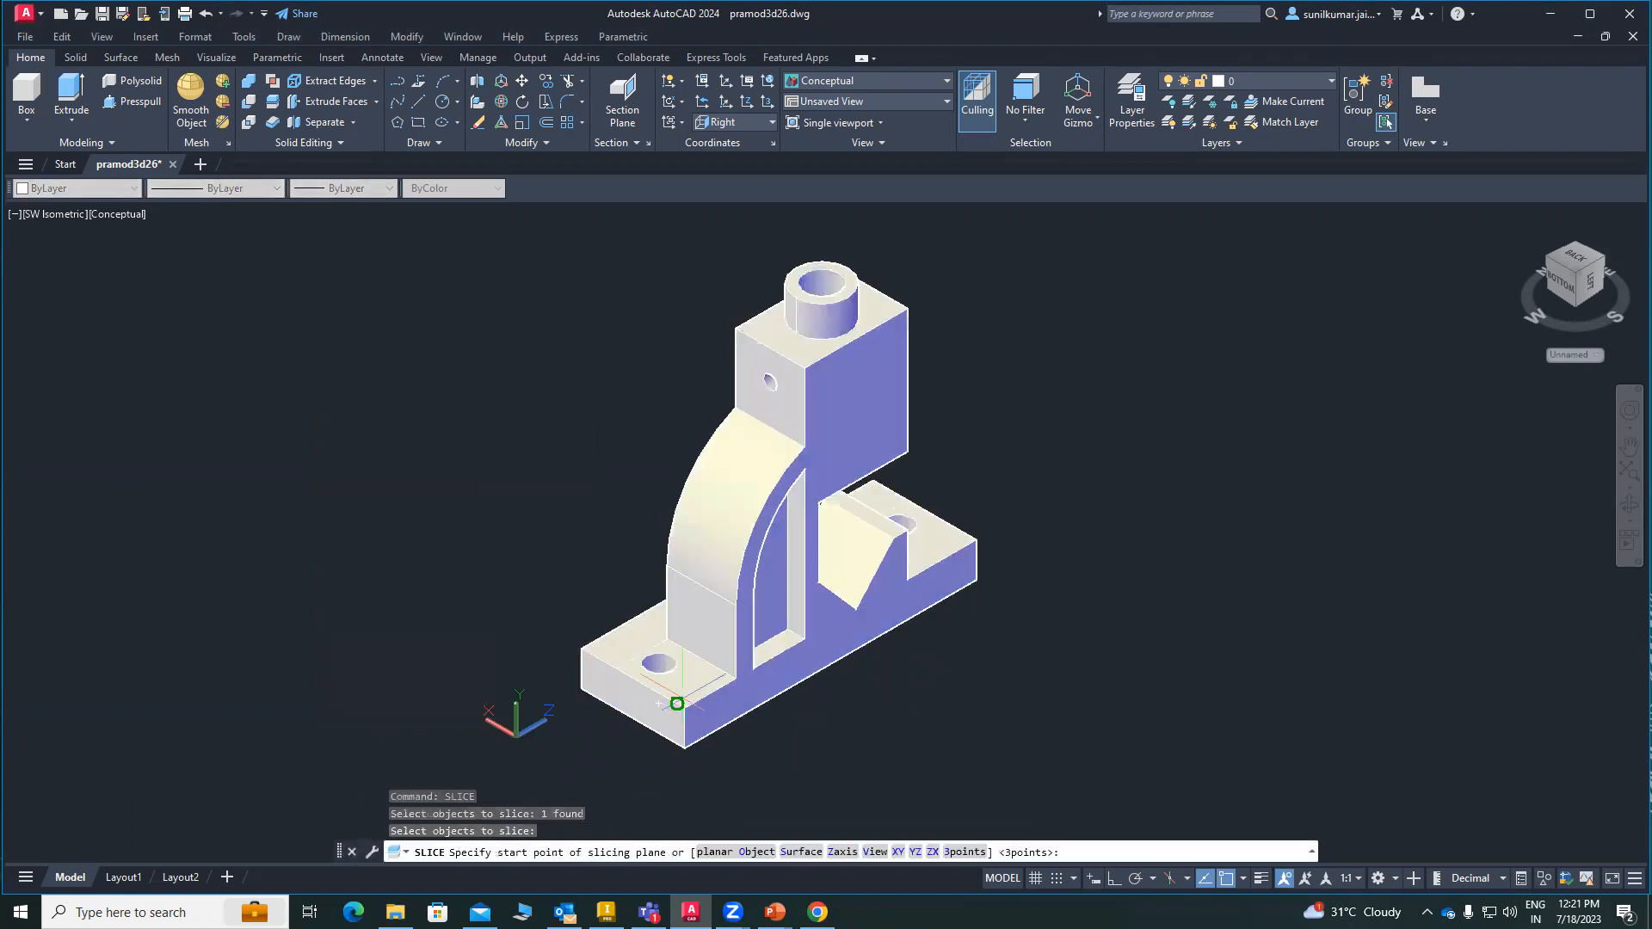
click(964, 852)
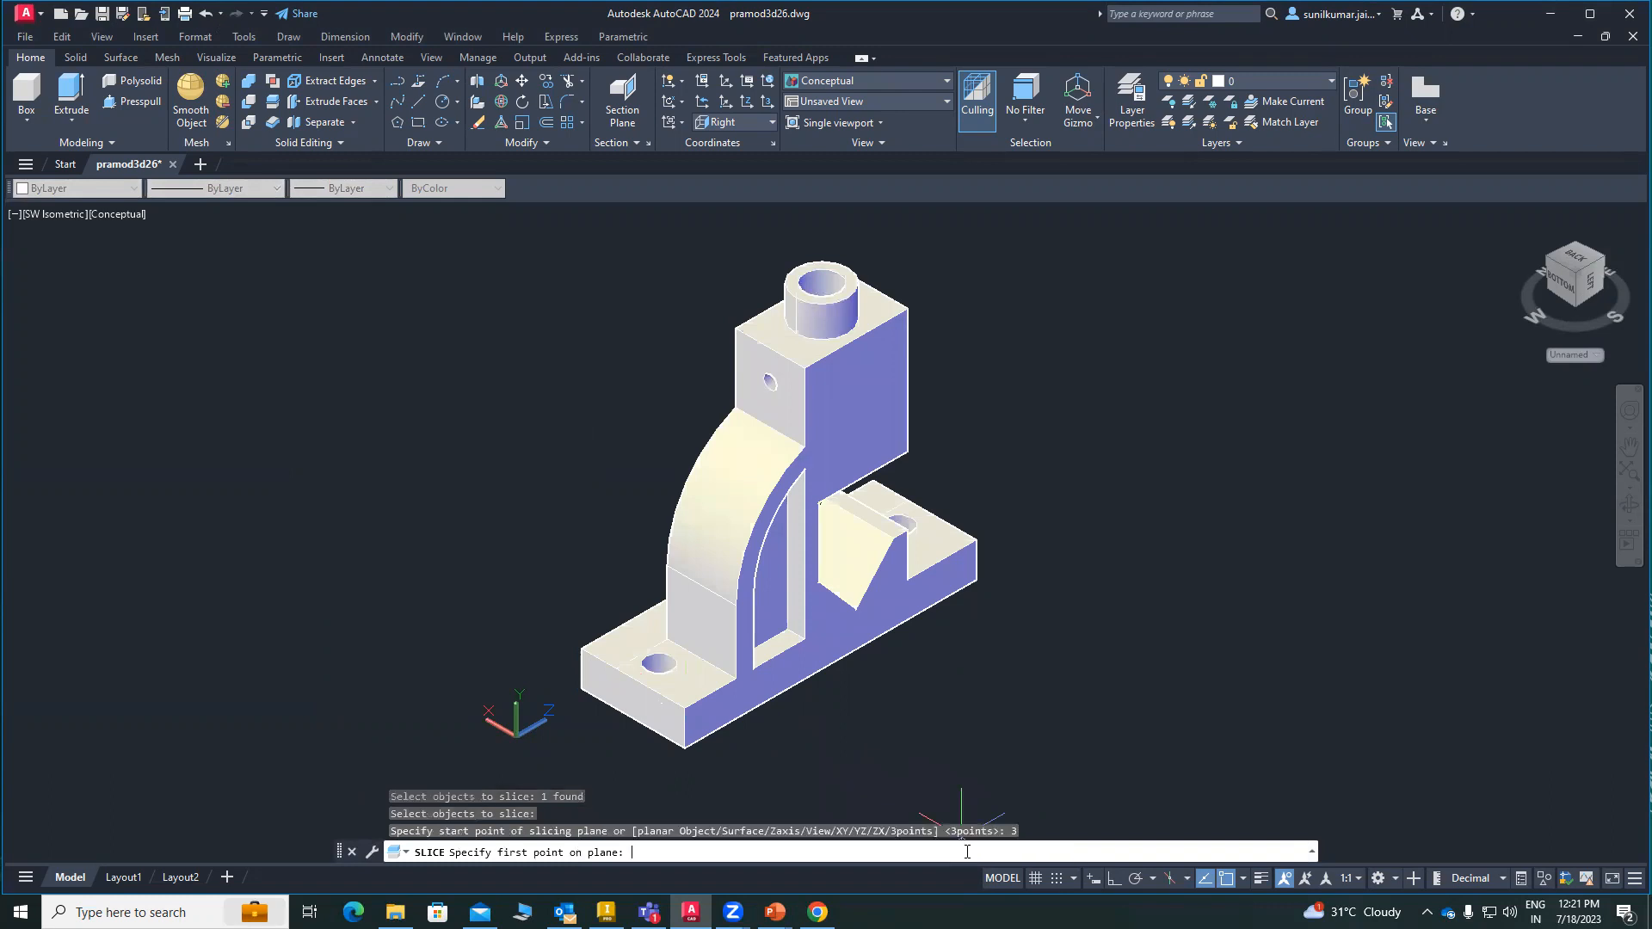
click(658, 663)
click(736, 689)
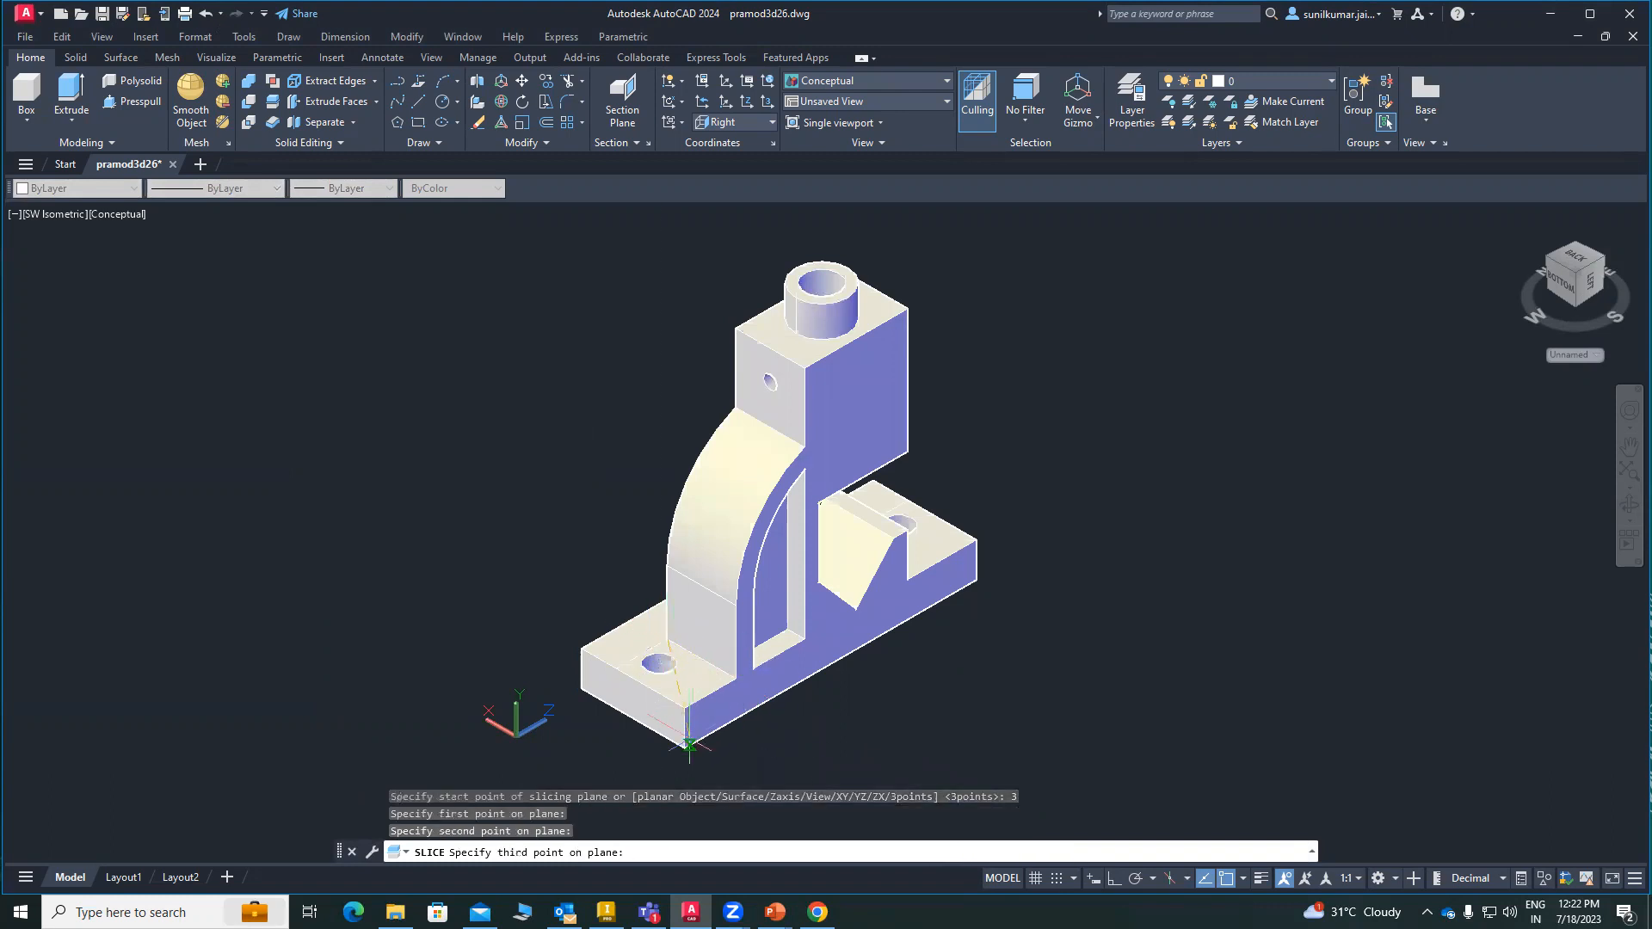
click(684, 747)
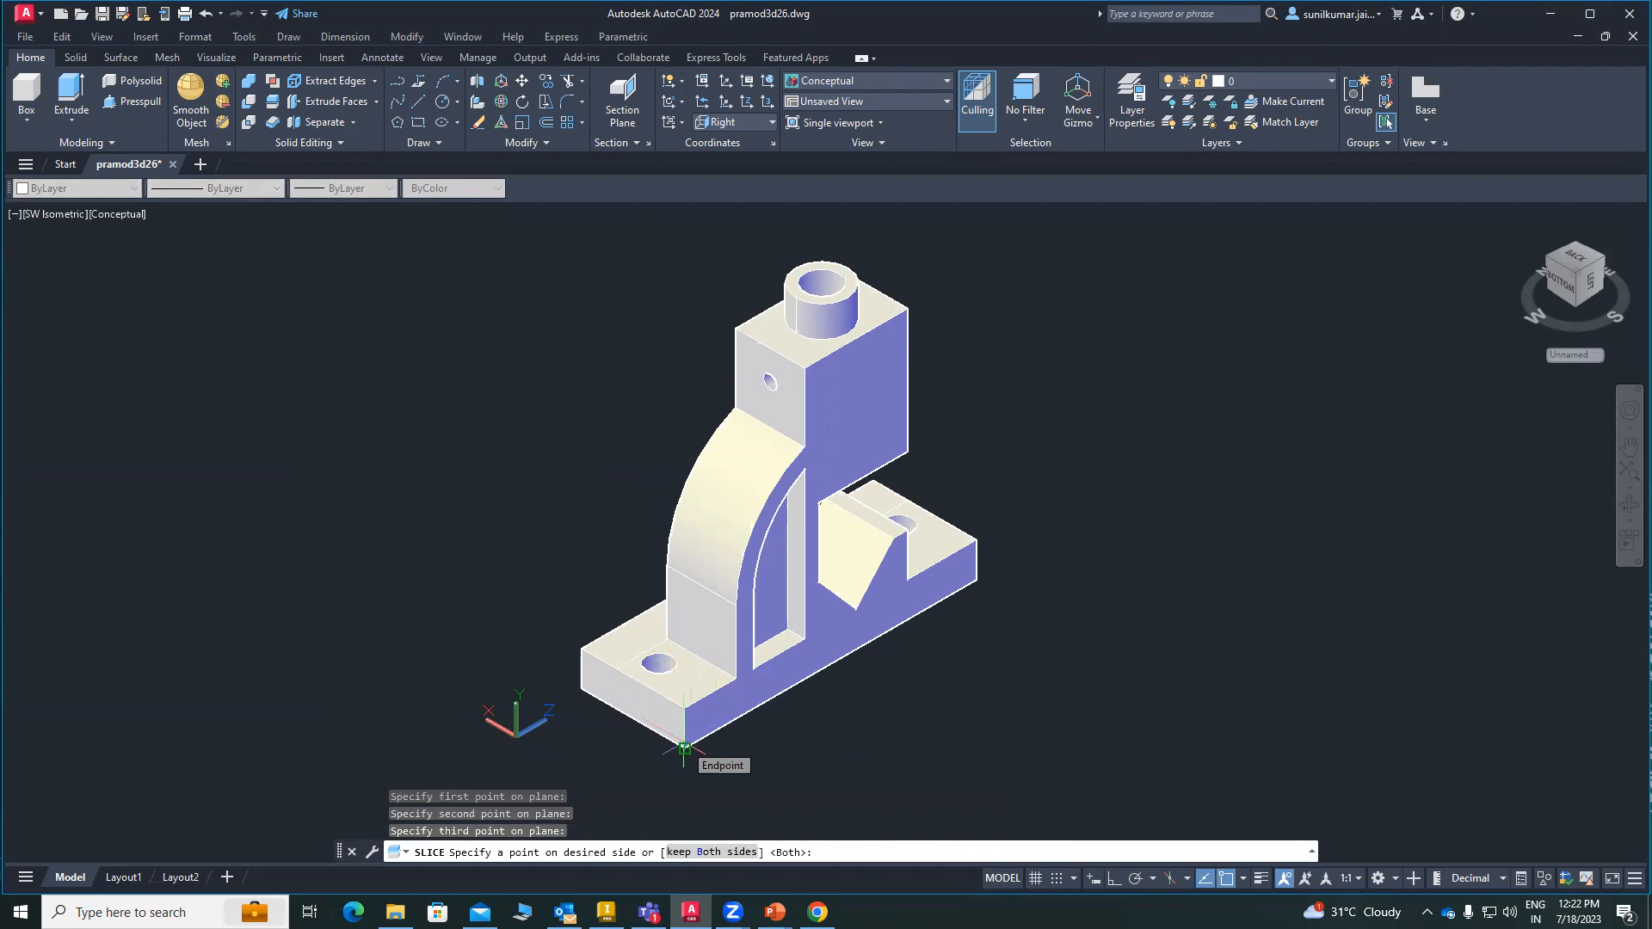
key(Return)
Step: Move the upper sliced piece away from the lower base and view the inclined cut
click(665, 689)
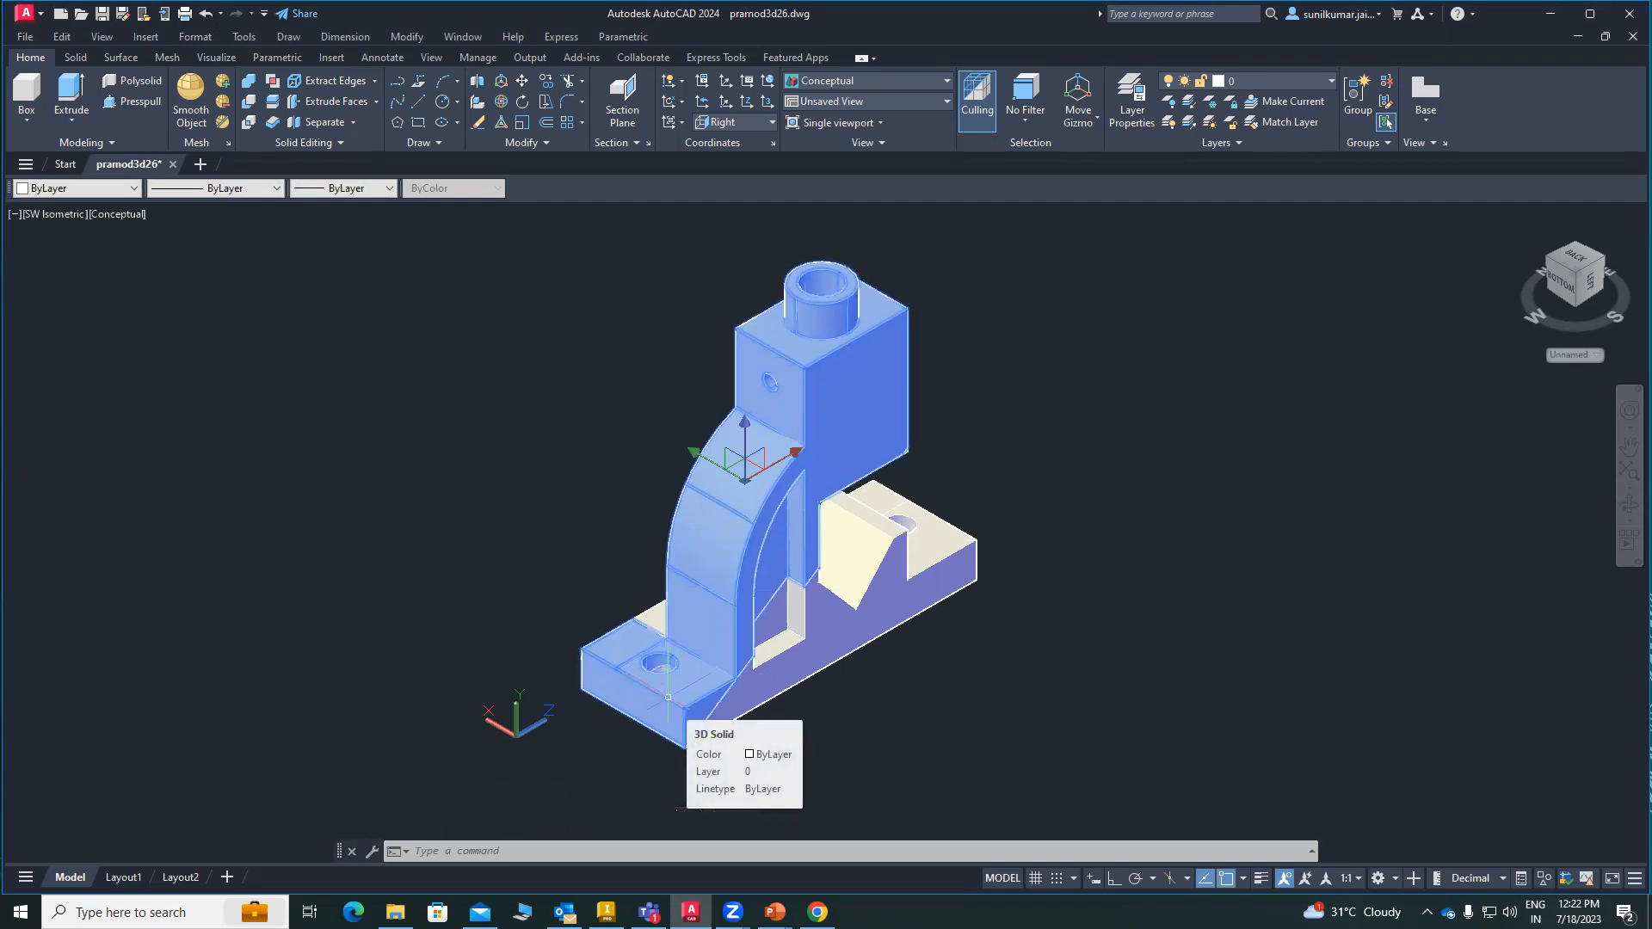
text(m)
key(Return)
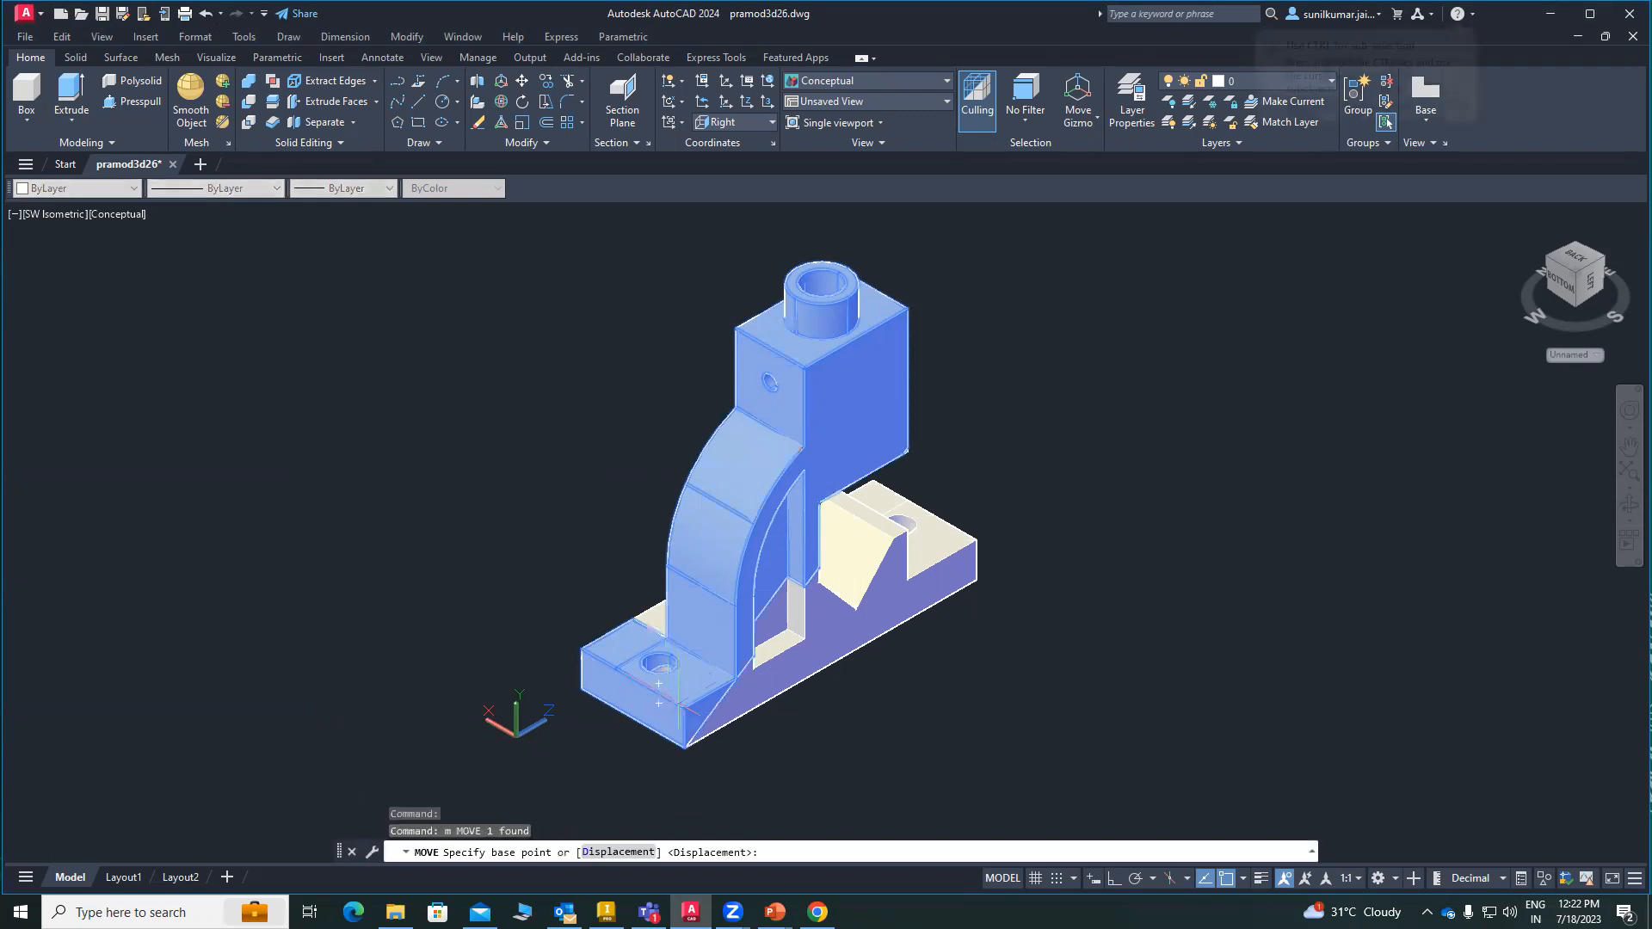
click(669, 697)
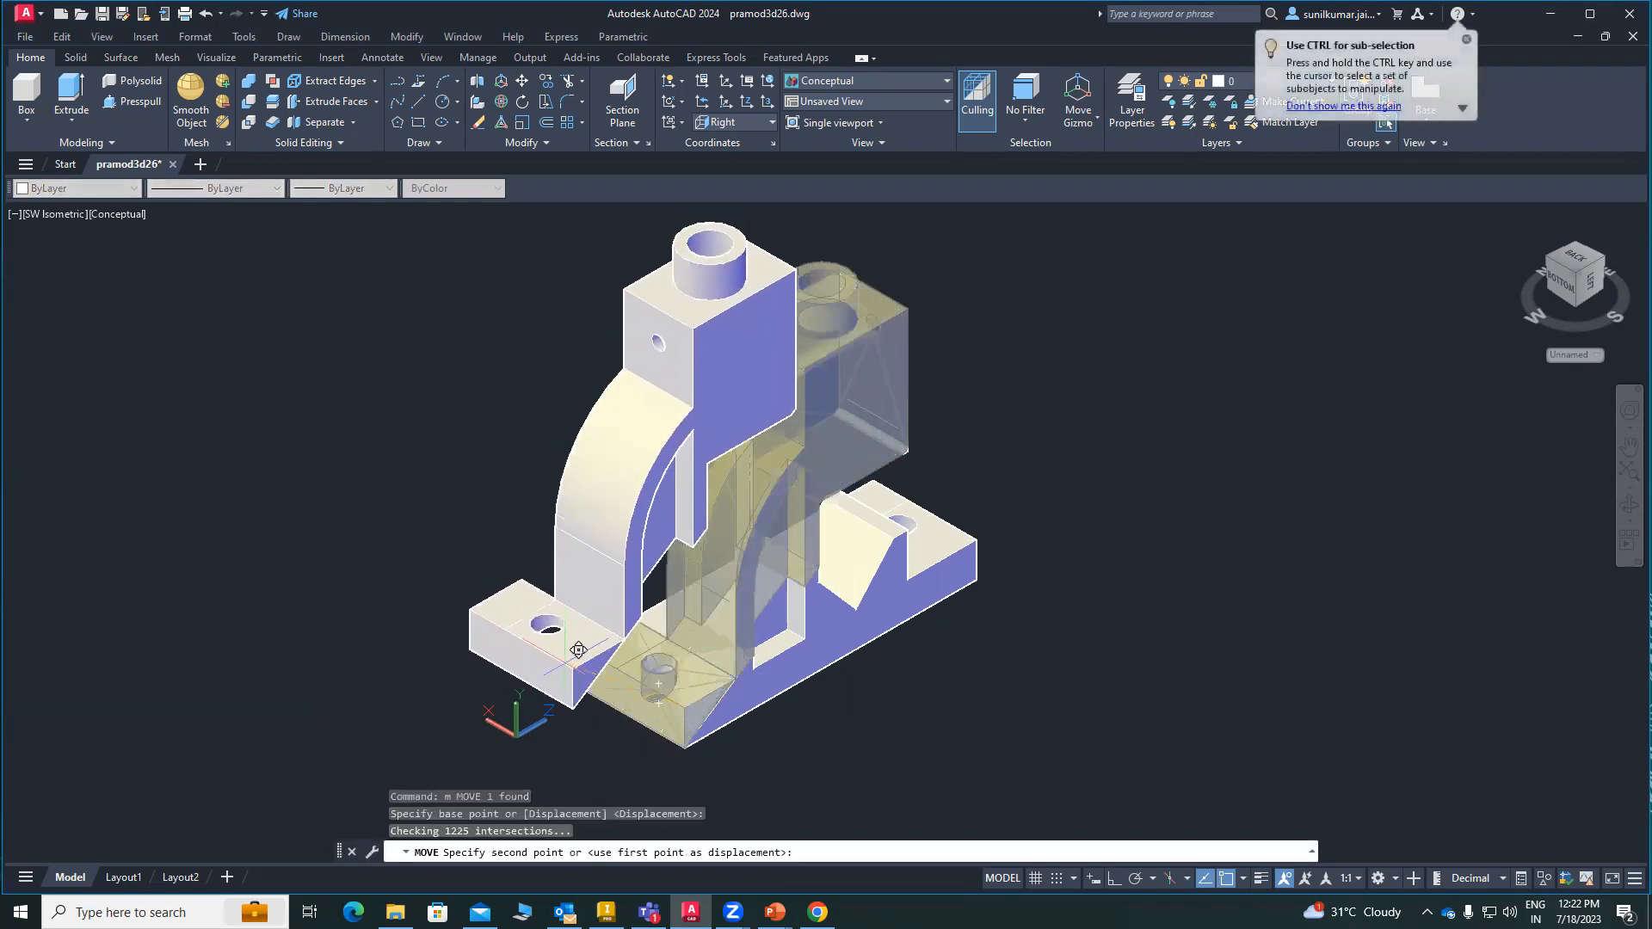
click(431, 633)
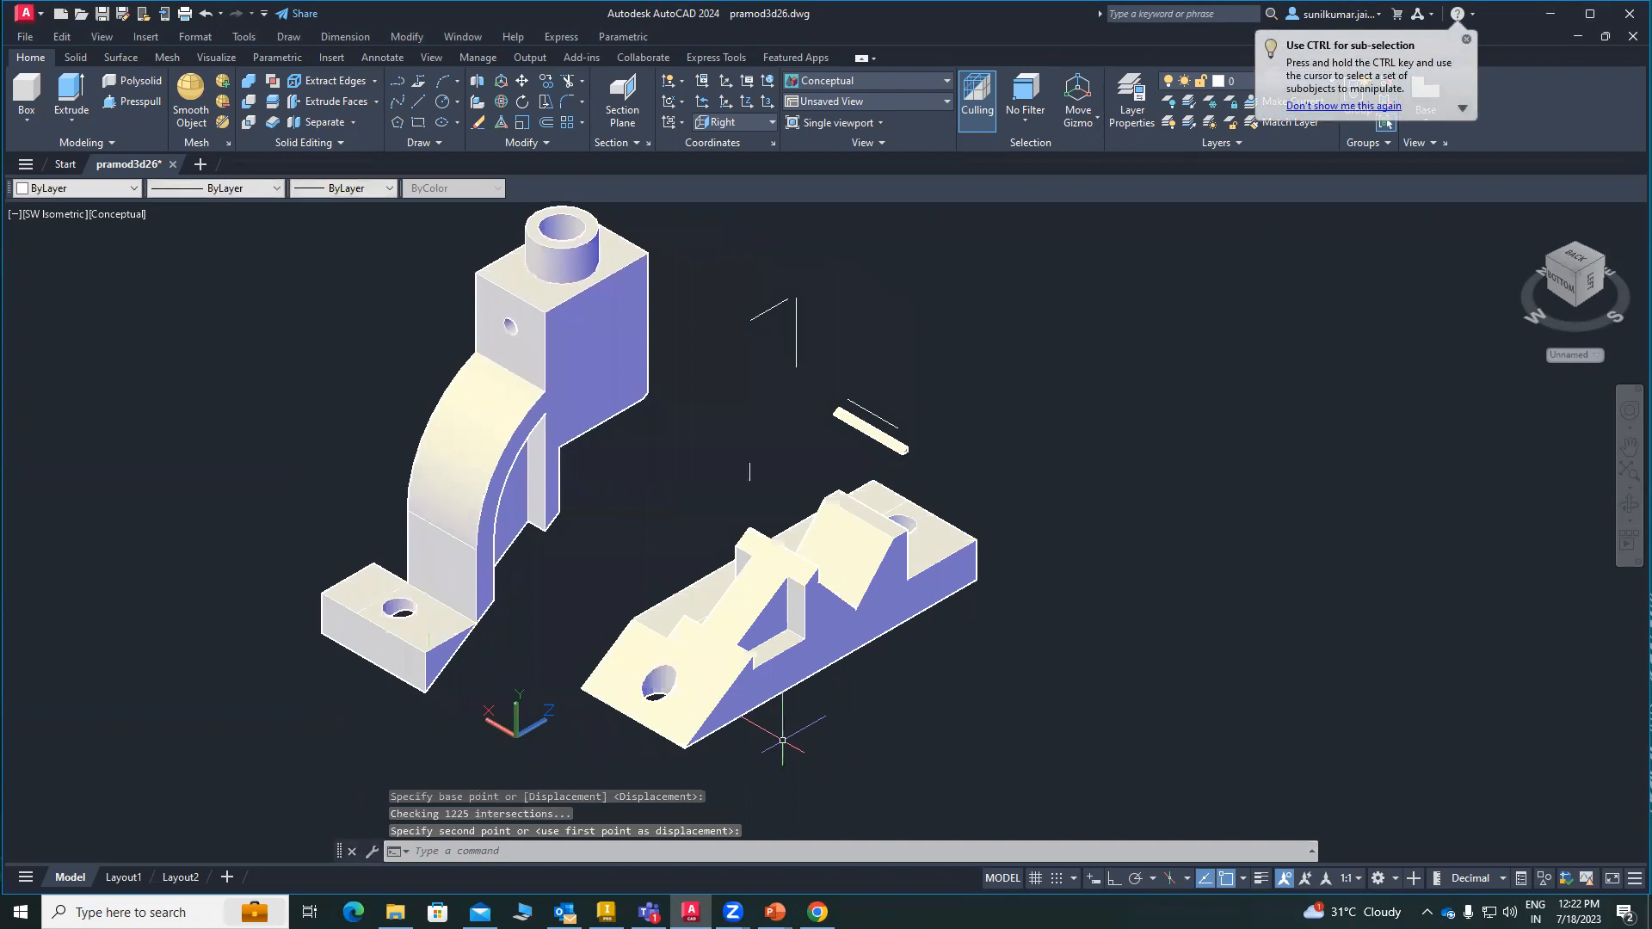
mouse_move(800, 706)
shift+middle_down()
mouse_move(813, 584)
mouse_move(809, 717)
shift+middle_up()
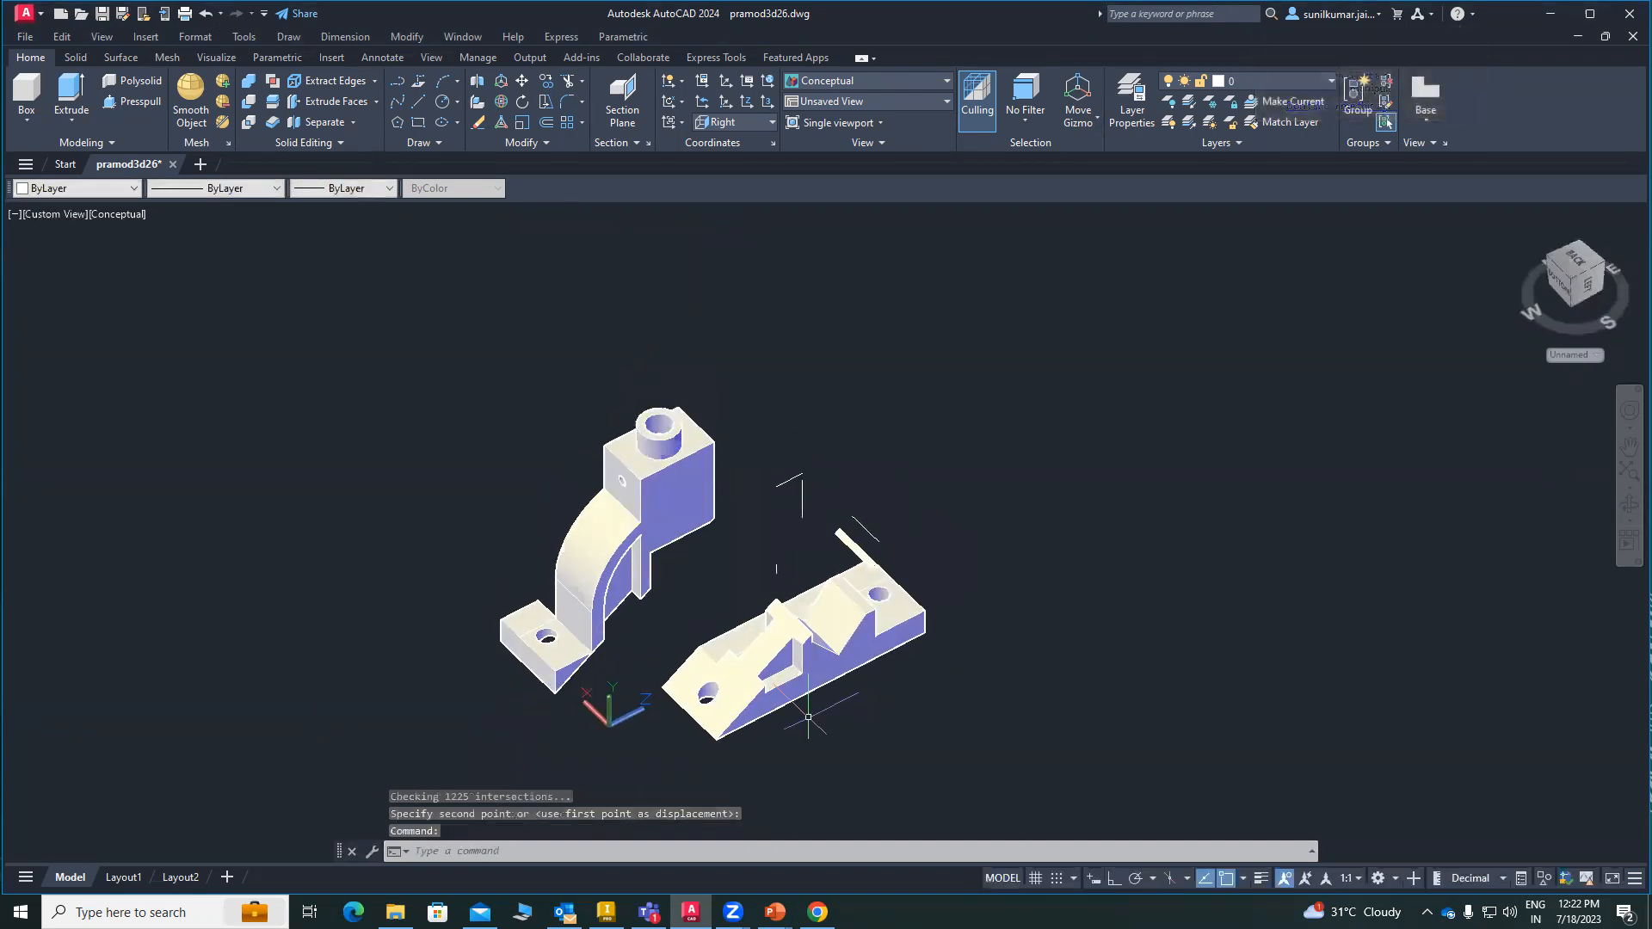
Step: Undo the move of the upper piece and the three-point slice
key(ctrl+z)
key(ctrl+z)
key(ctrl+z)
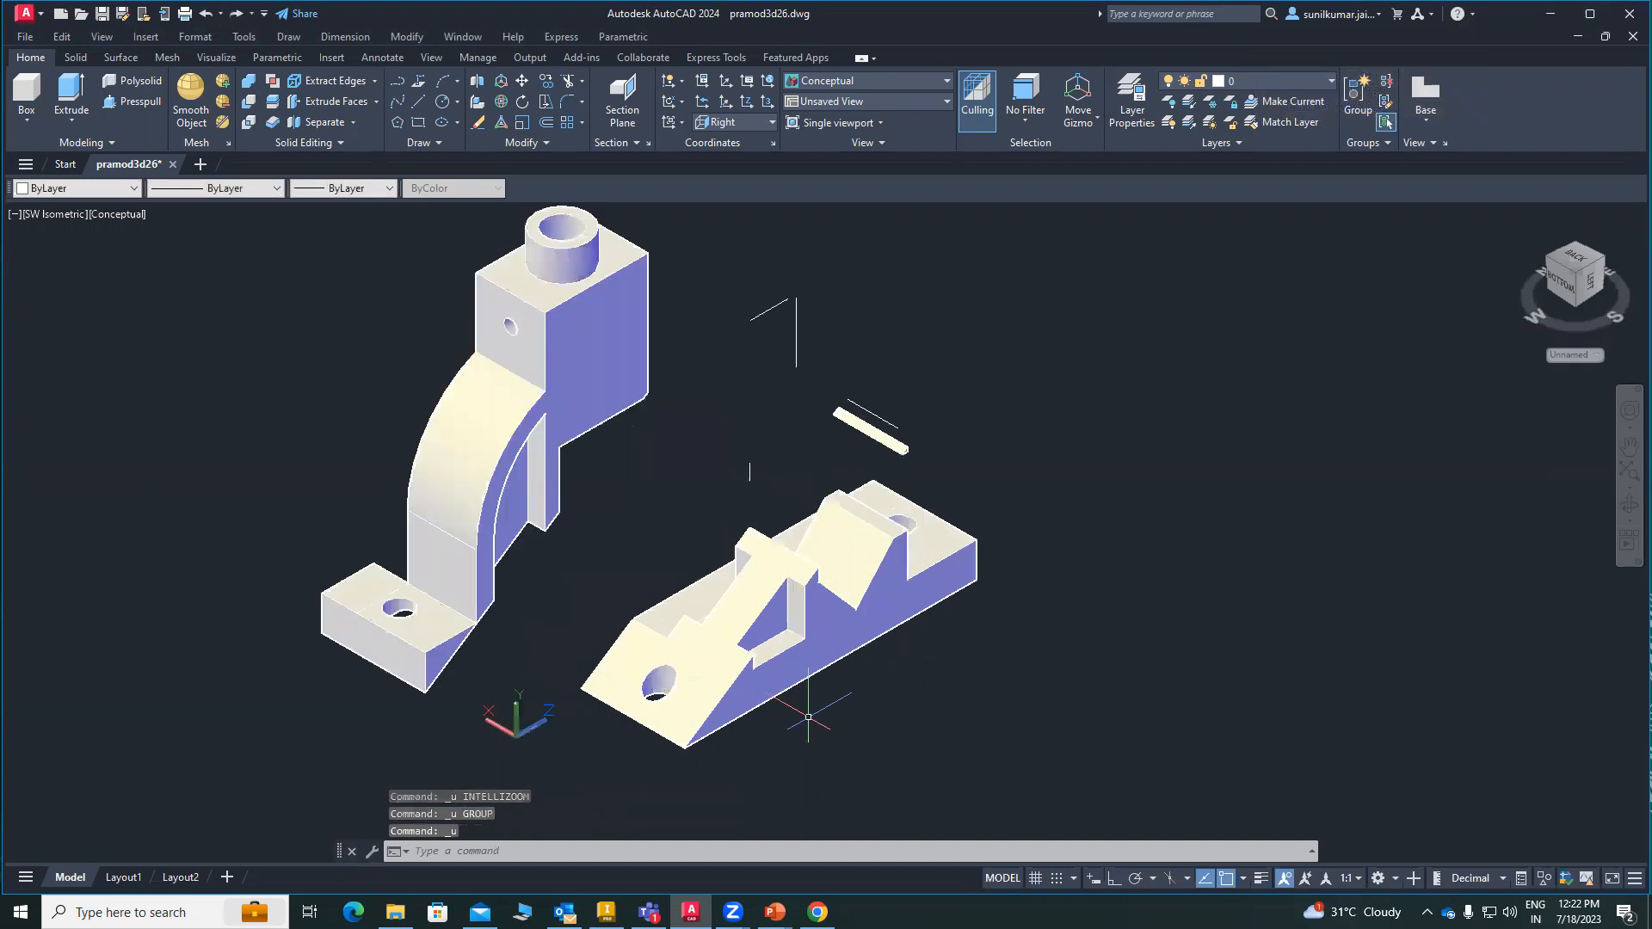
key(ctrl+z)
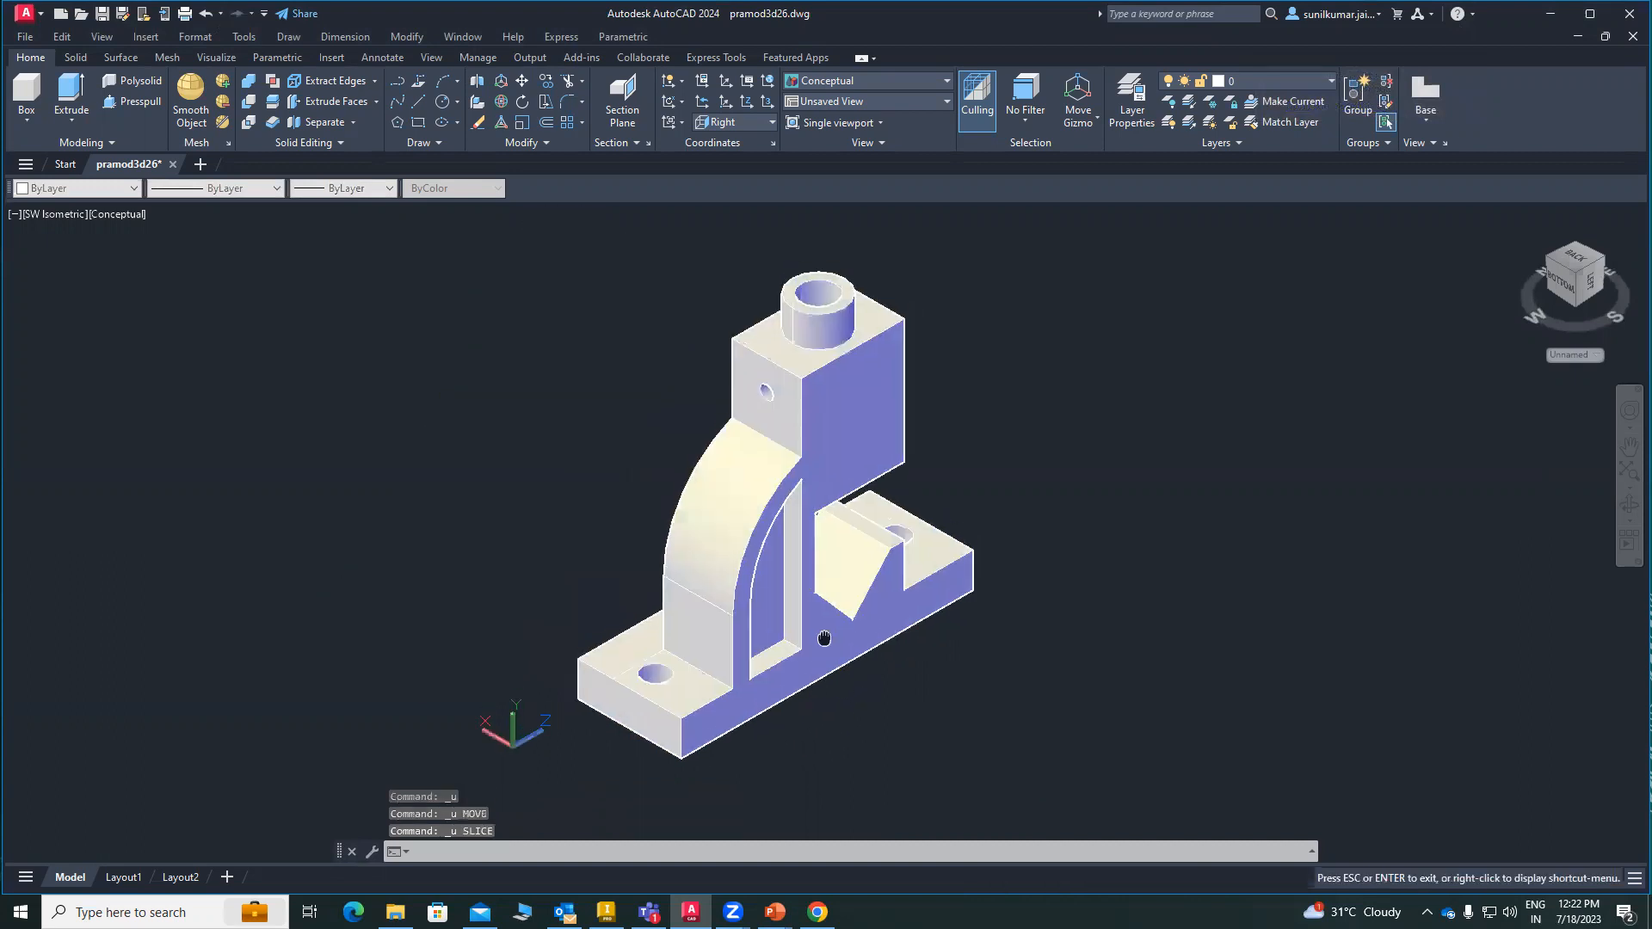
Step: Create a section of the bracket solid on the YZ plane through the midpoint of the base's end edge
middle_drag(941, 490, 943, 647)
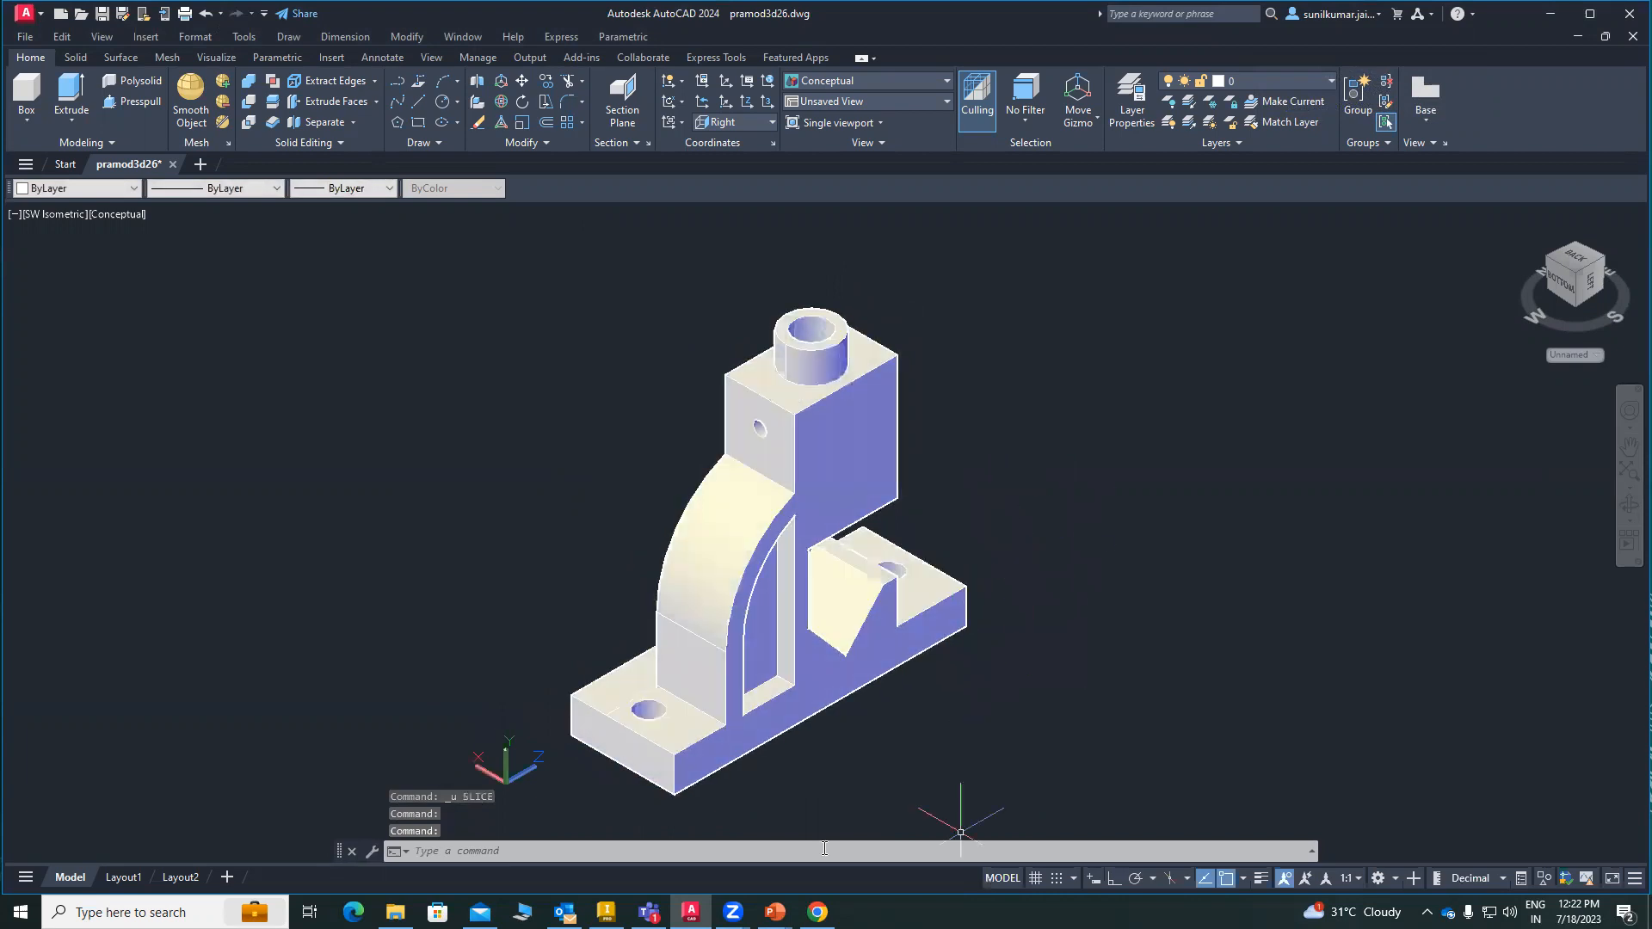
click(494, 852)
text(se)
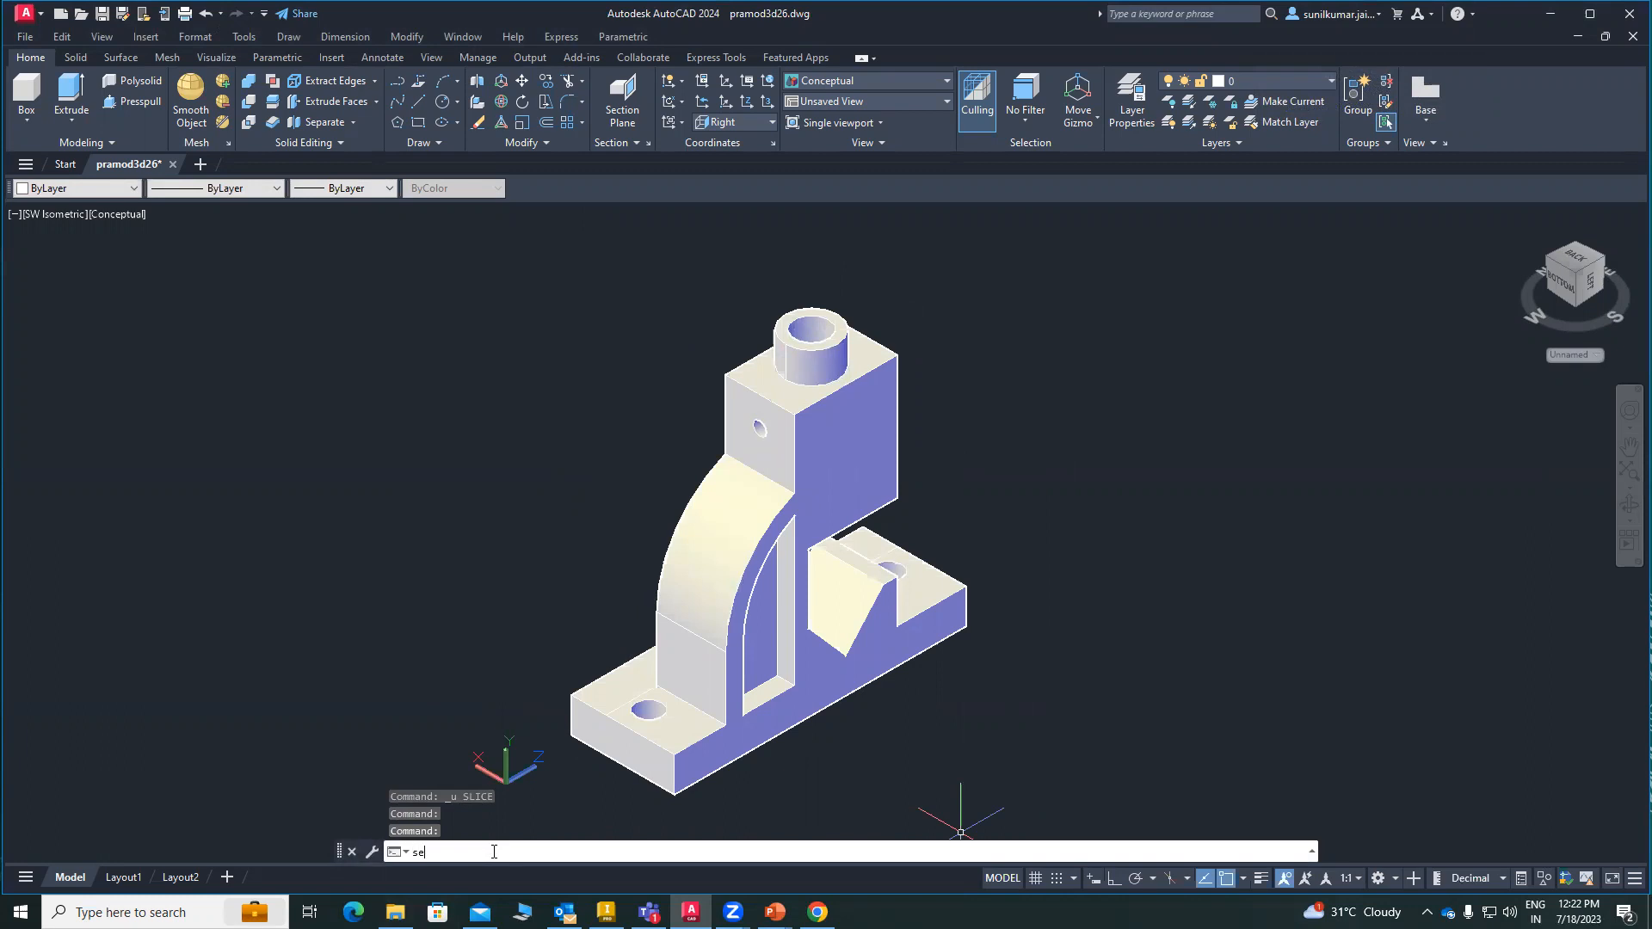
text(ction)
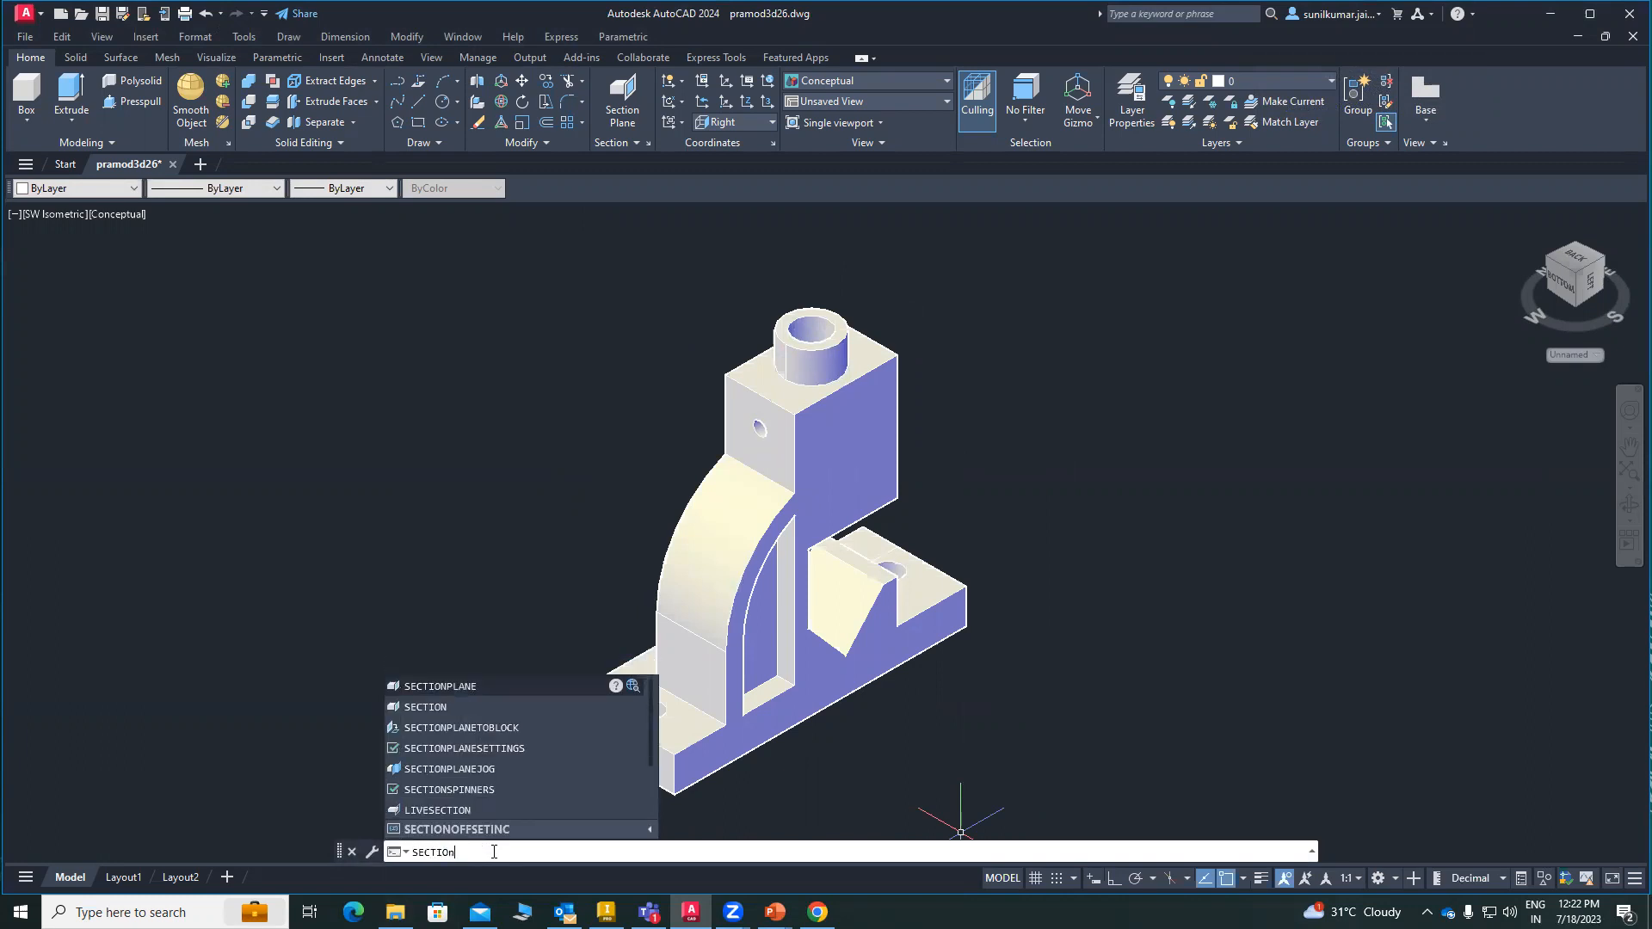
key(Return)
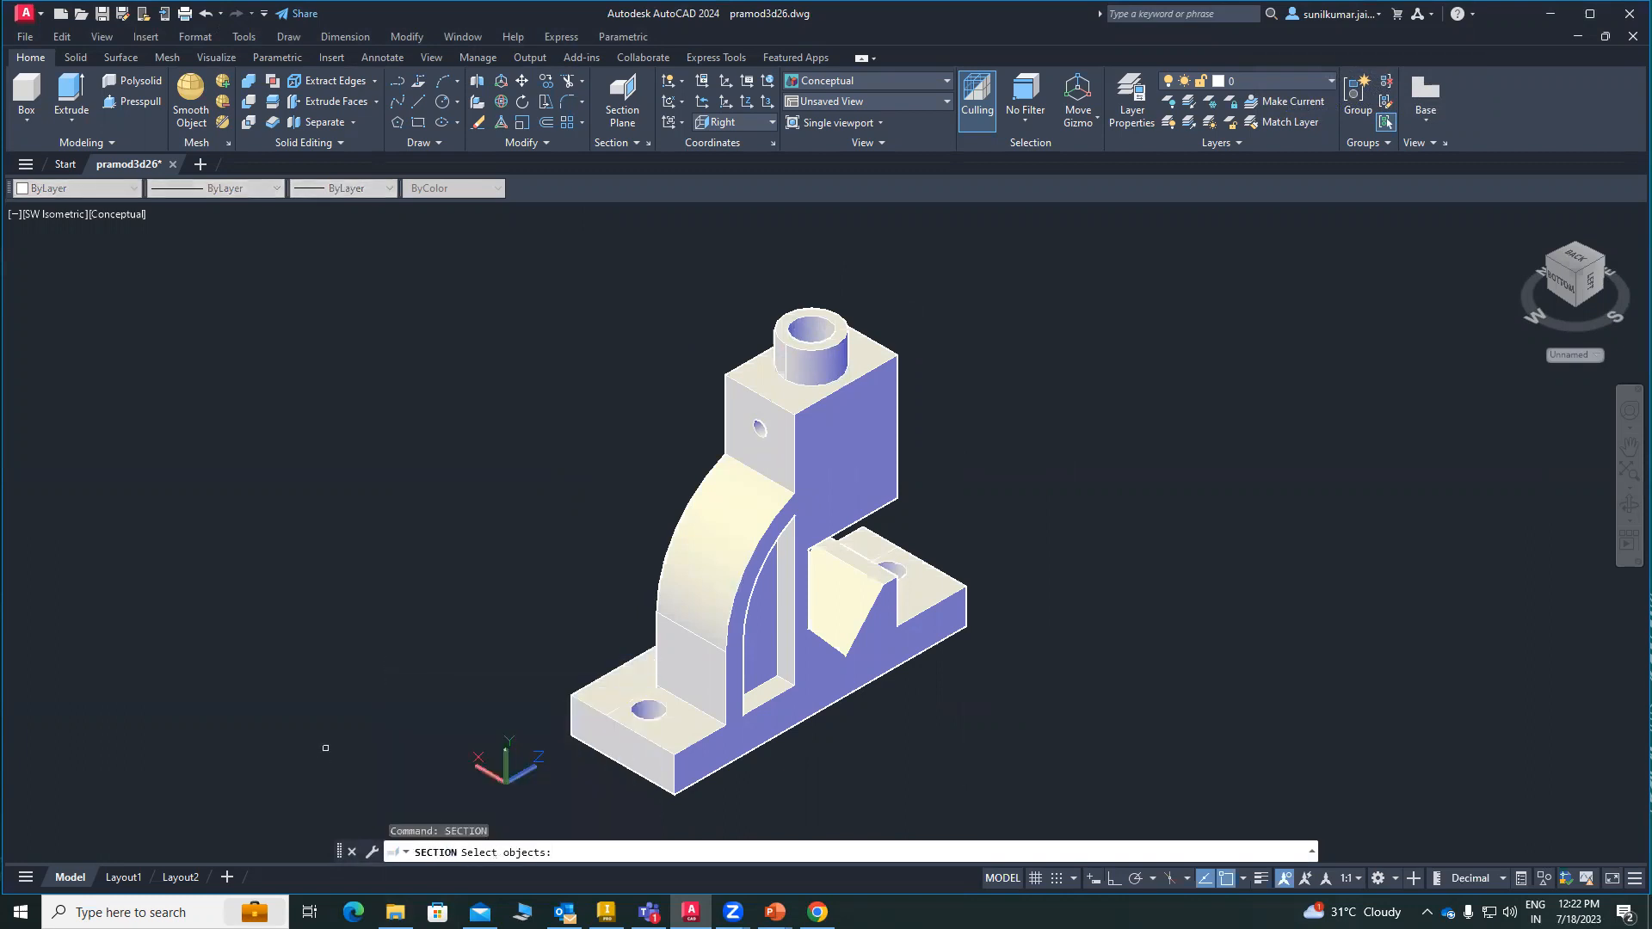
click(719, 754)
key(Return)
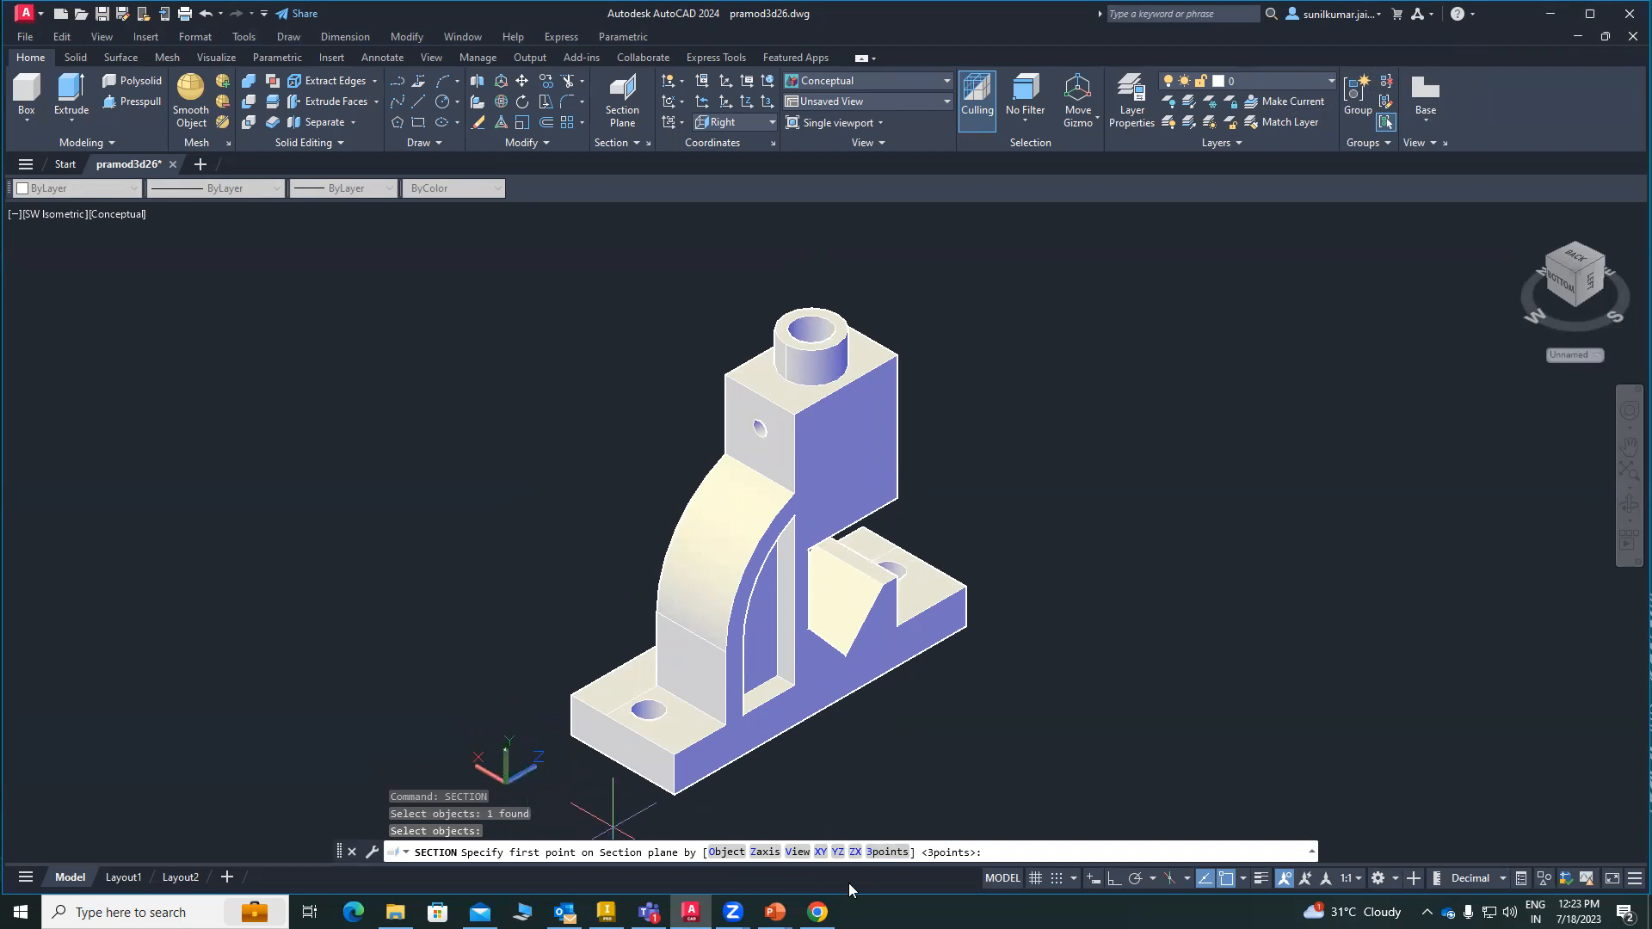
click(838, 852)
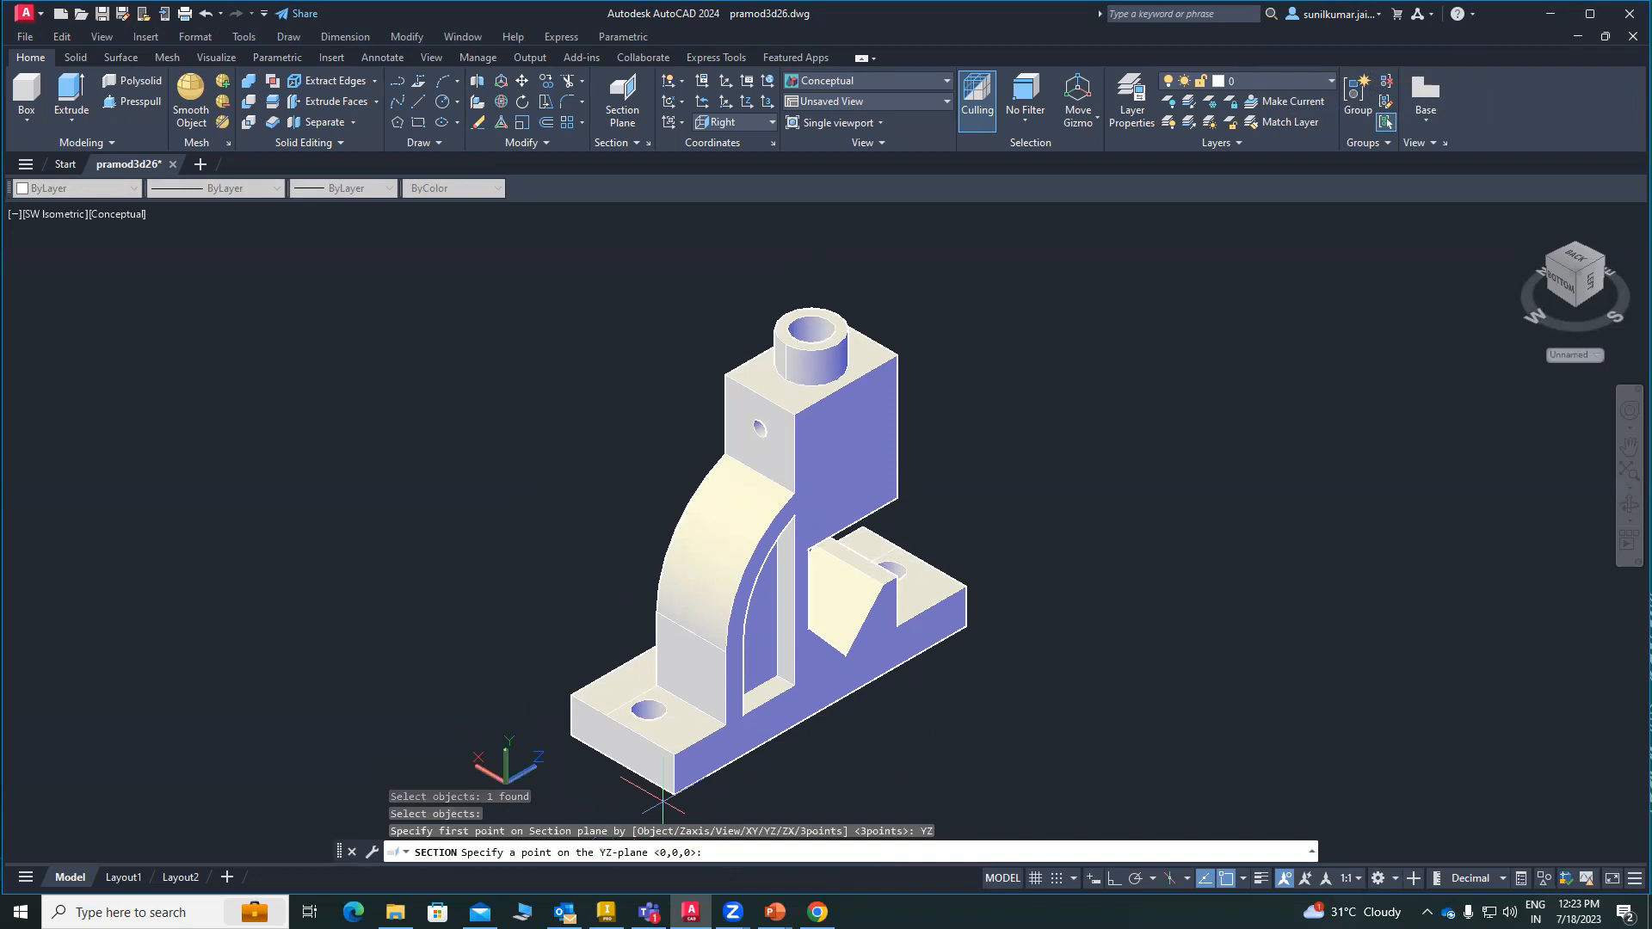
click(639, 734)
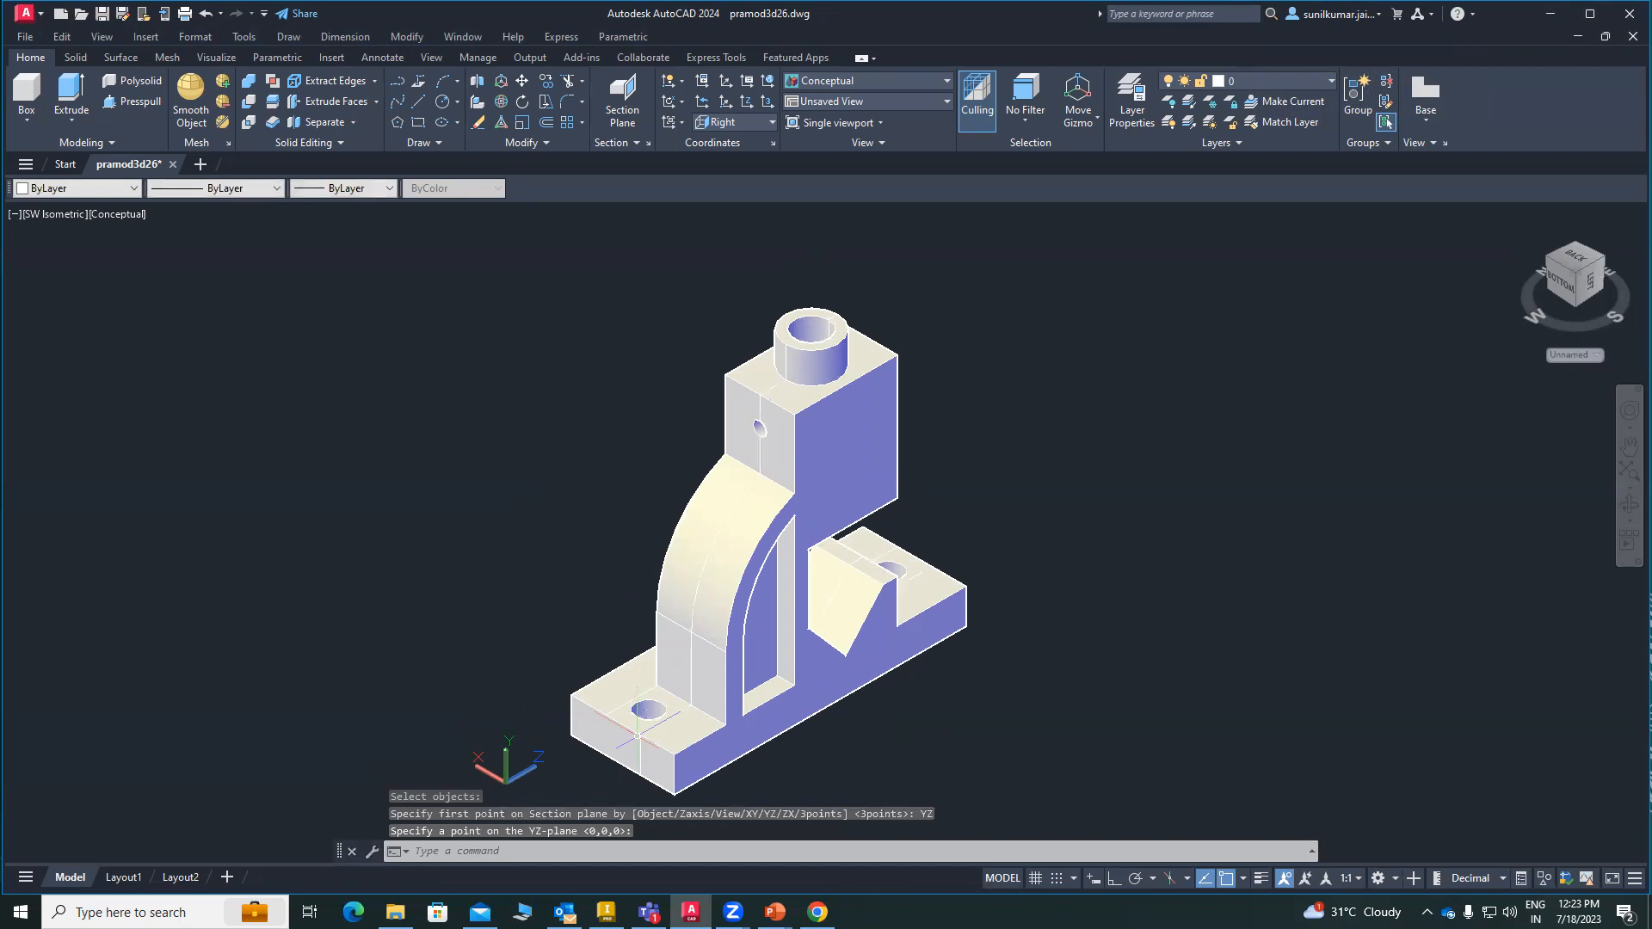
Step: Move the YZ section profile out of the bracket solid and view it beside the part
text(m)
key(Return)
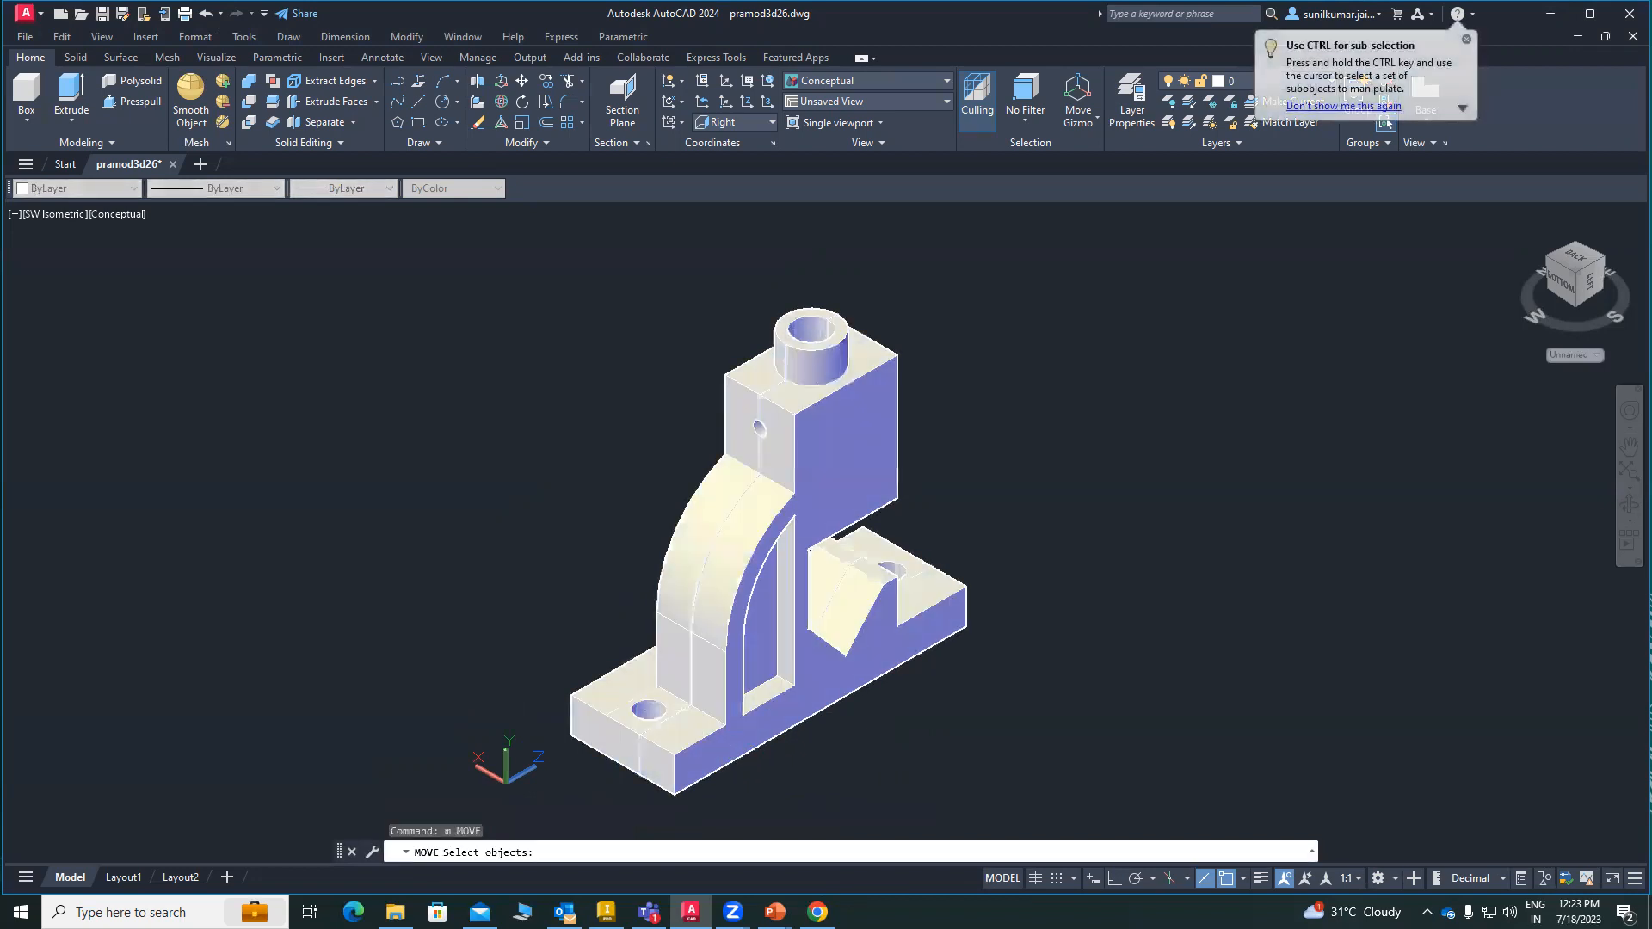
click(680, 710)
key(Return)
click(666, 718)
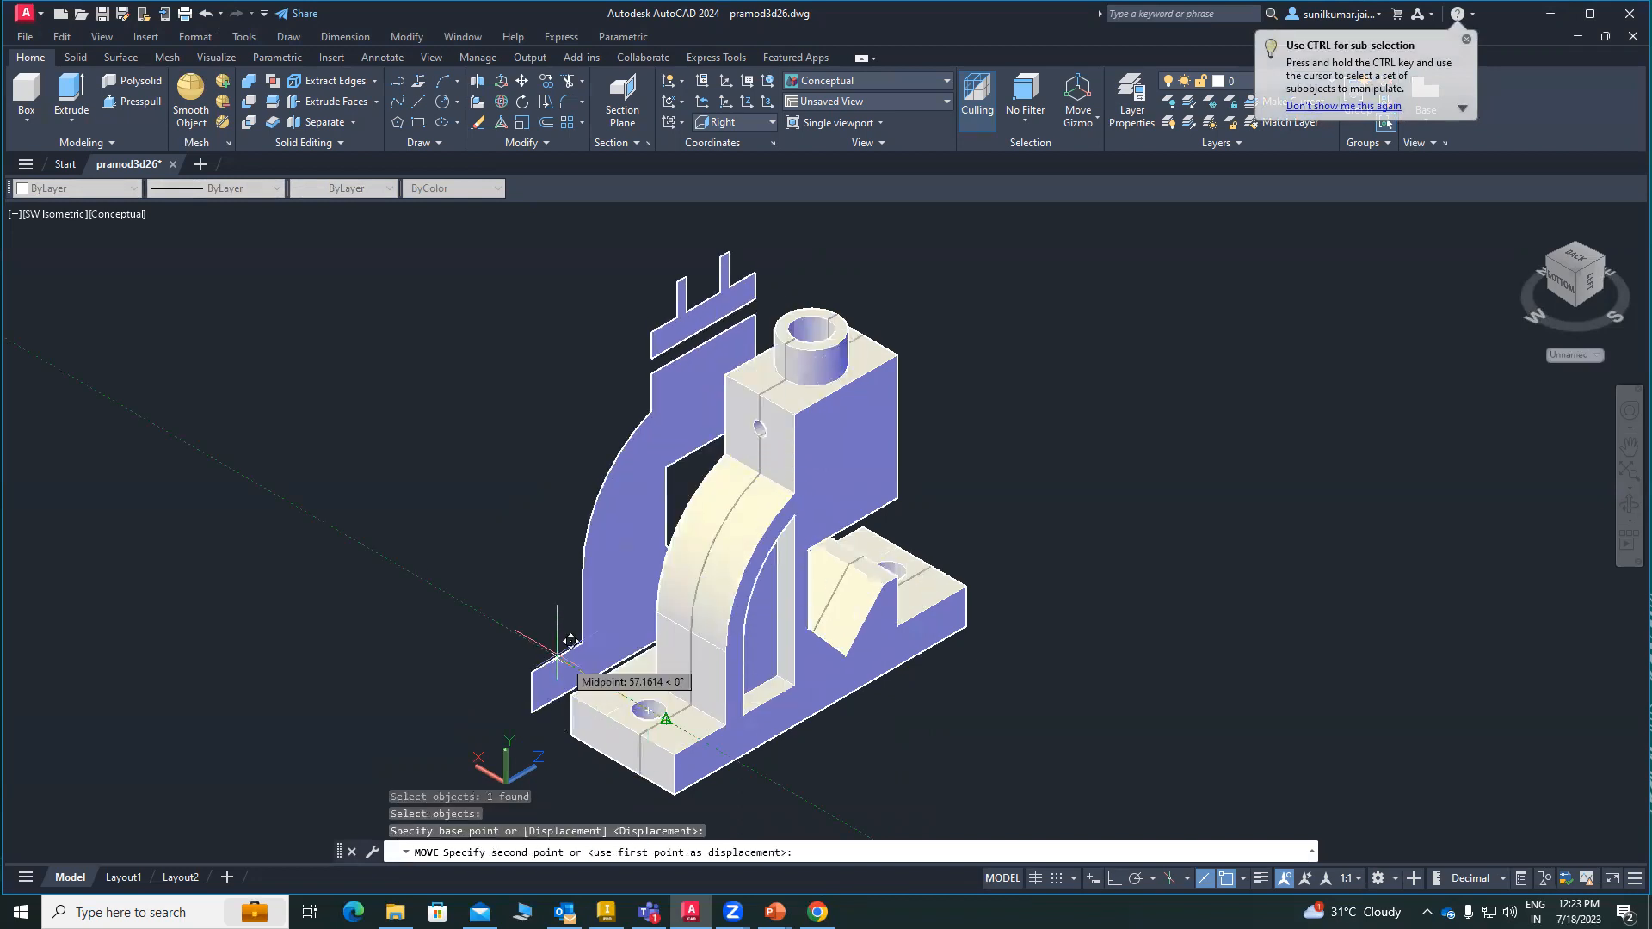
click(490, 582)
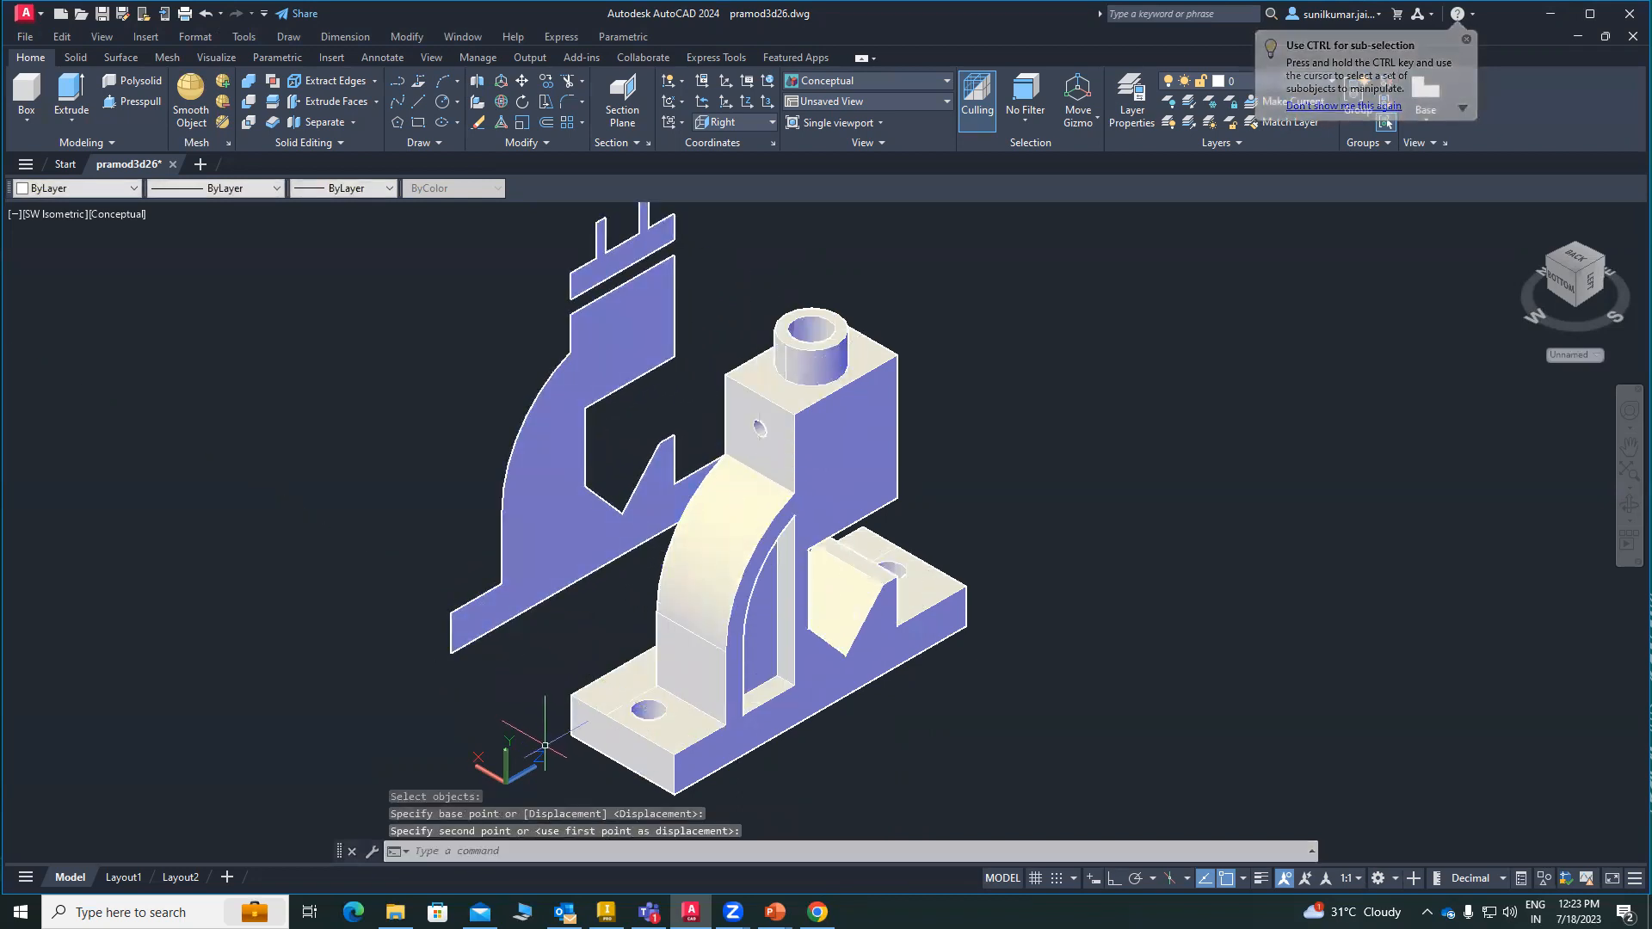
shift+middle_drag(583, 723, 533, 720)
middle_click(532, 719)
middle_click(533, 719)
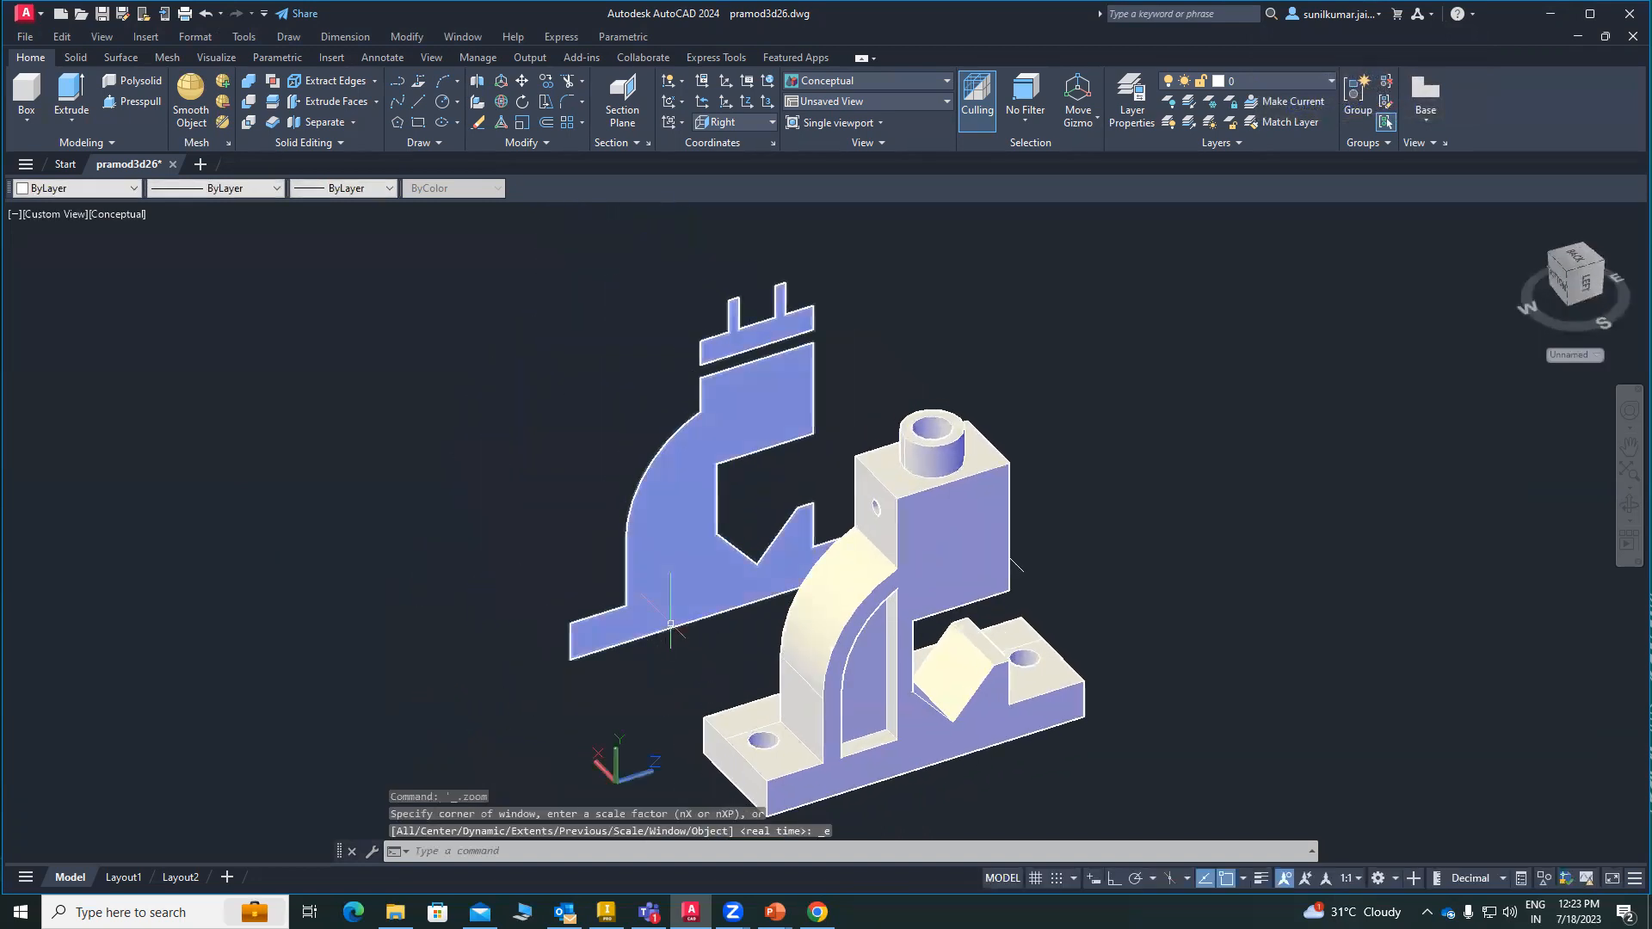
middle_drag(668, 608, 547, 586)
shift+middle_drag(575, 661, 622, 613)
scroll(604, 635, up, 1)
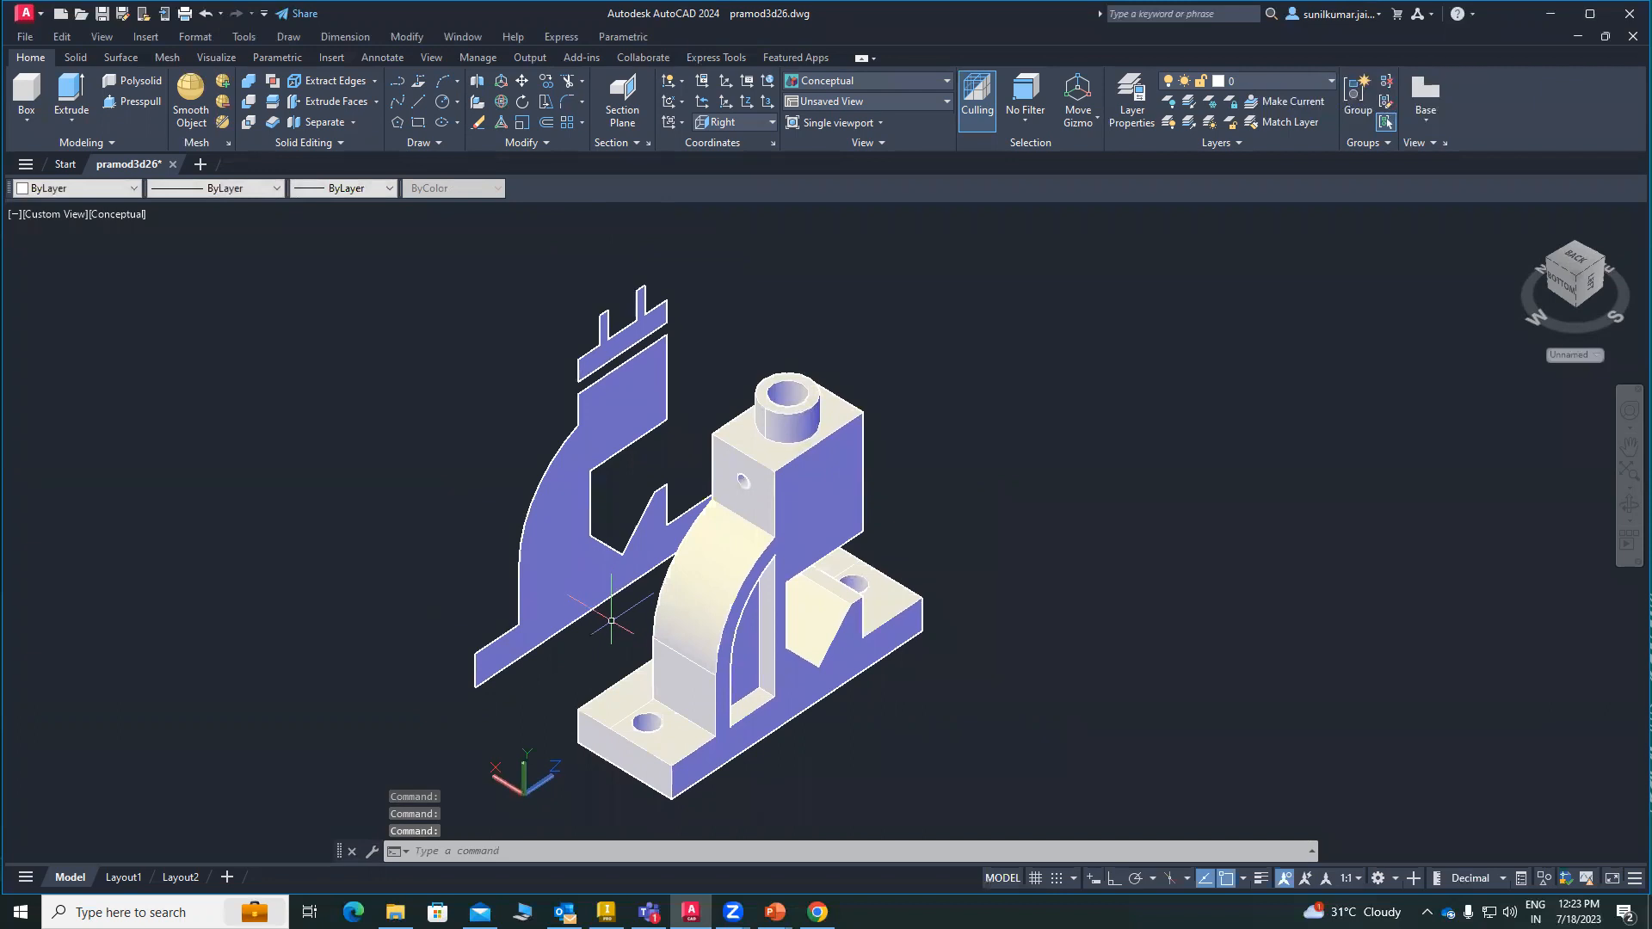
Step: Create a section of the bracket on a 3points plane through the upright's foot and the base's bottom end corner
key(Escape)
right_click(425, 463)
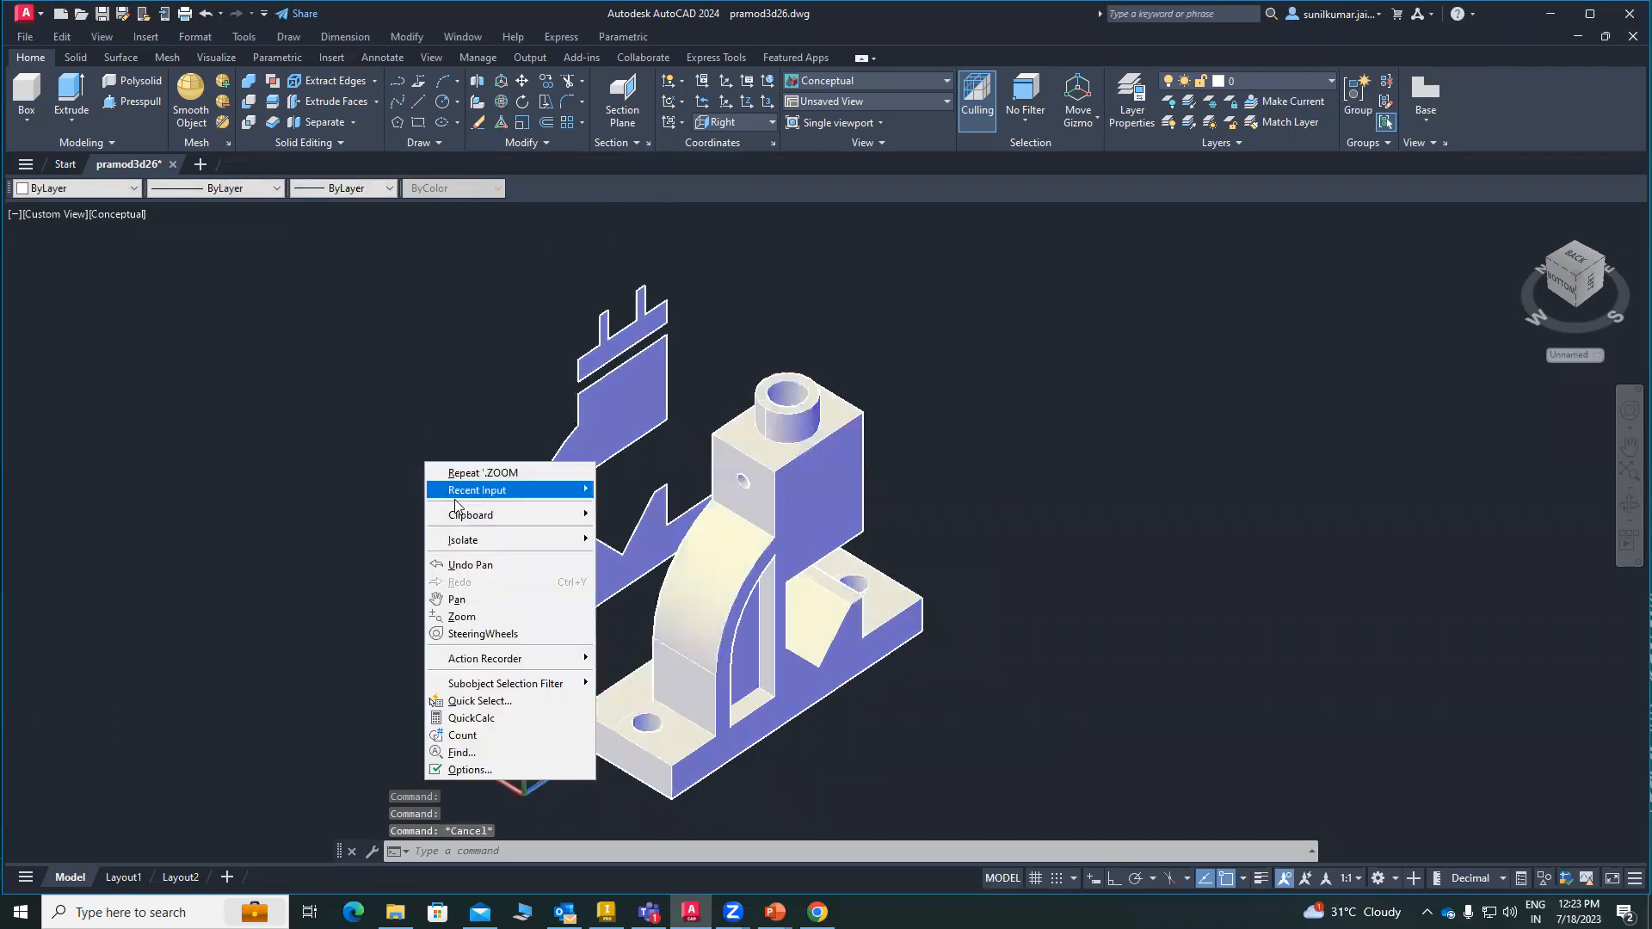
mouse_move(540, 492)
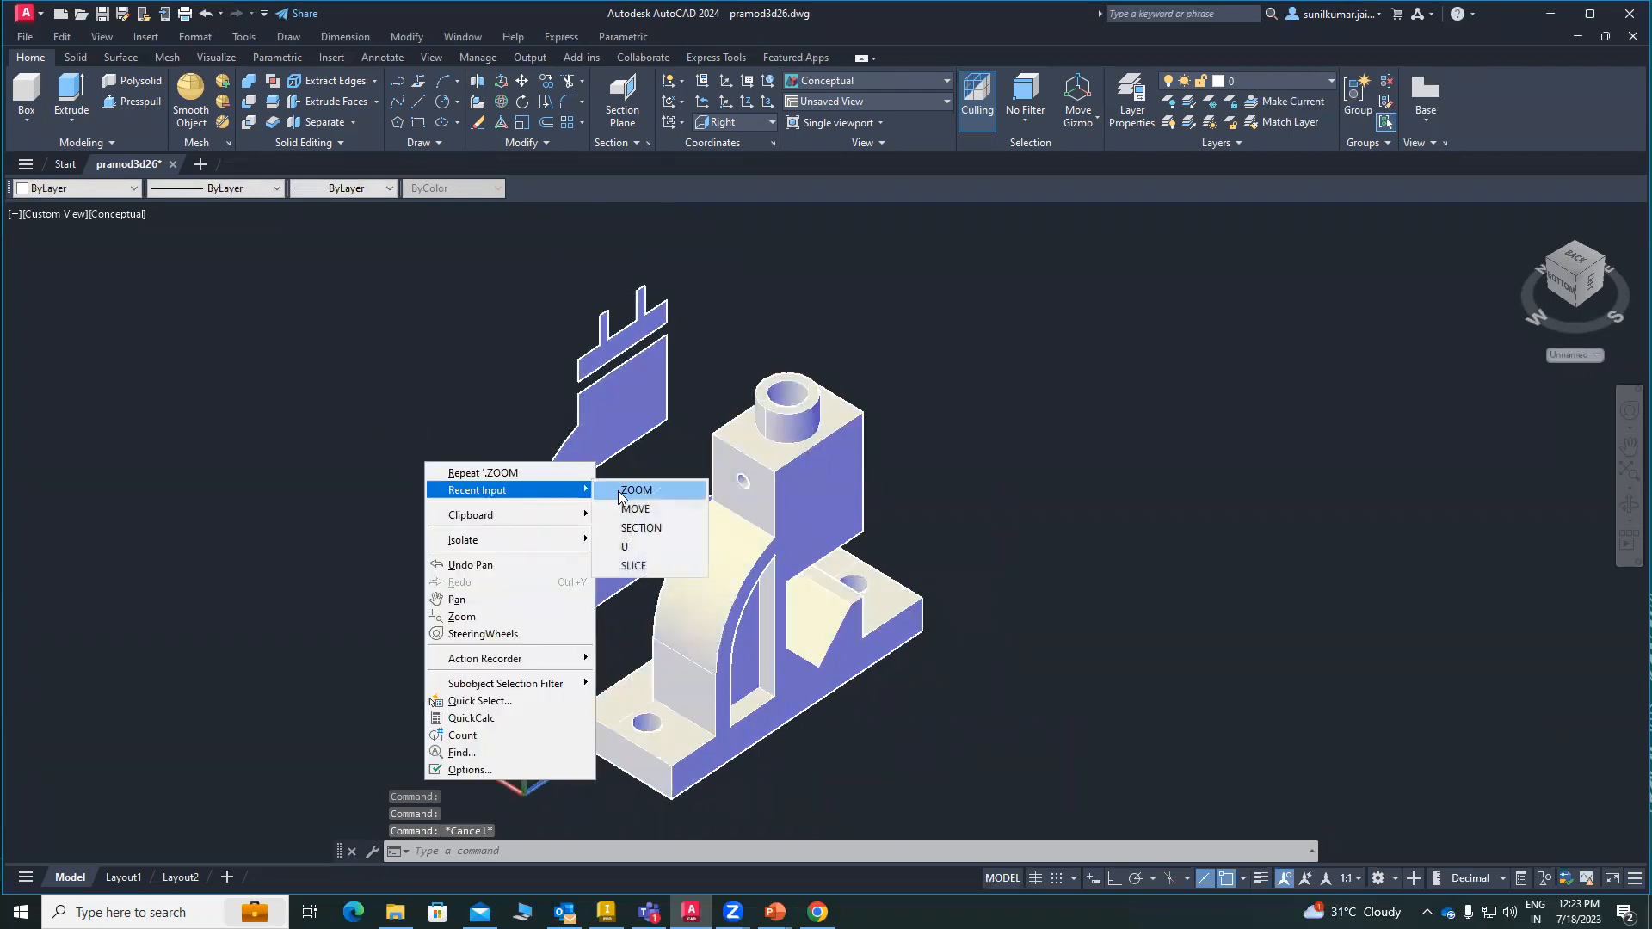
click(640, 527)
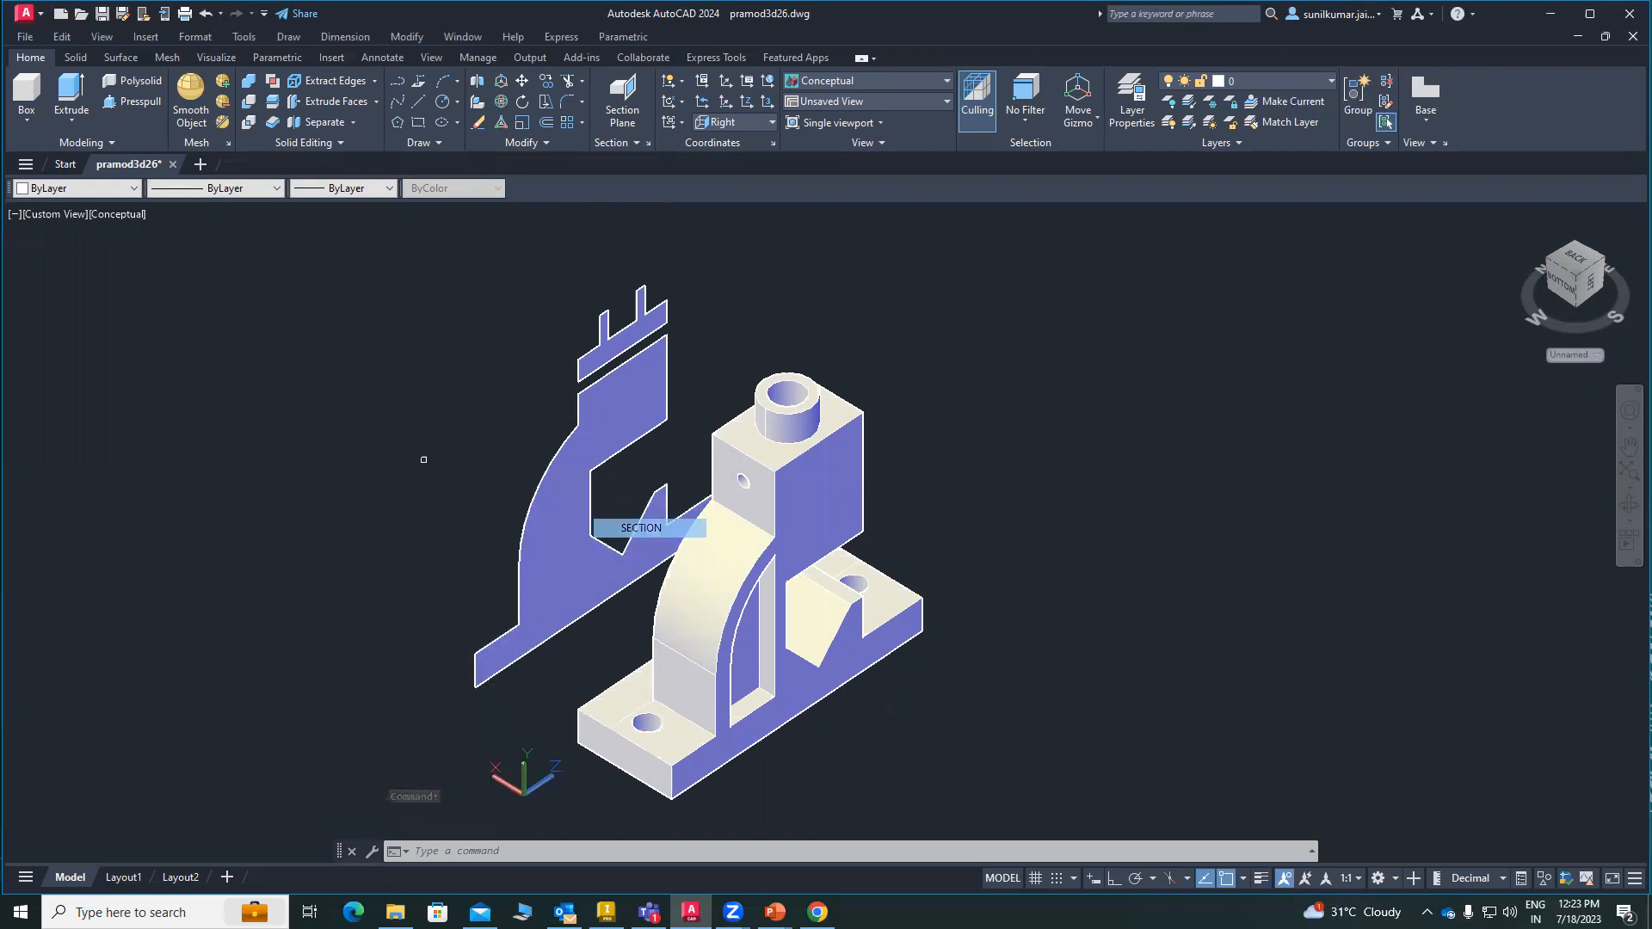
click(636, 744)
key(Return)
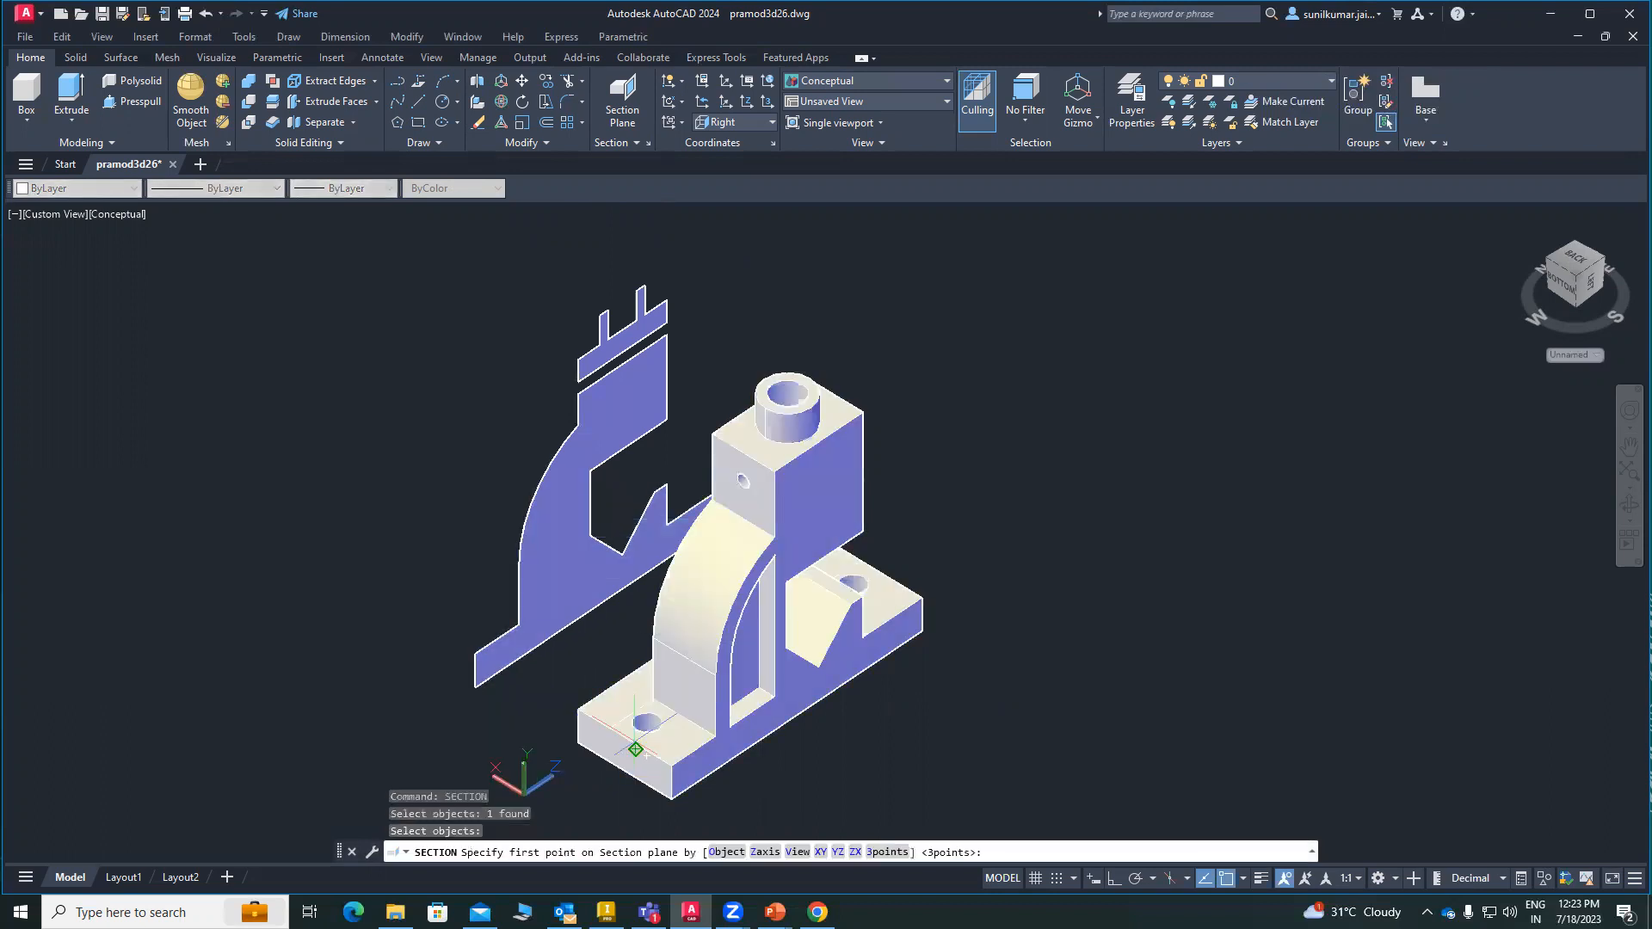
click(894, 854)
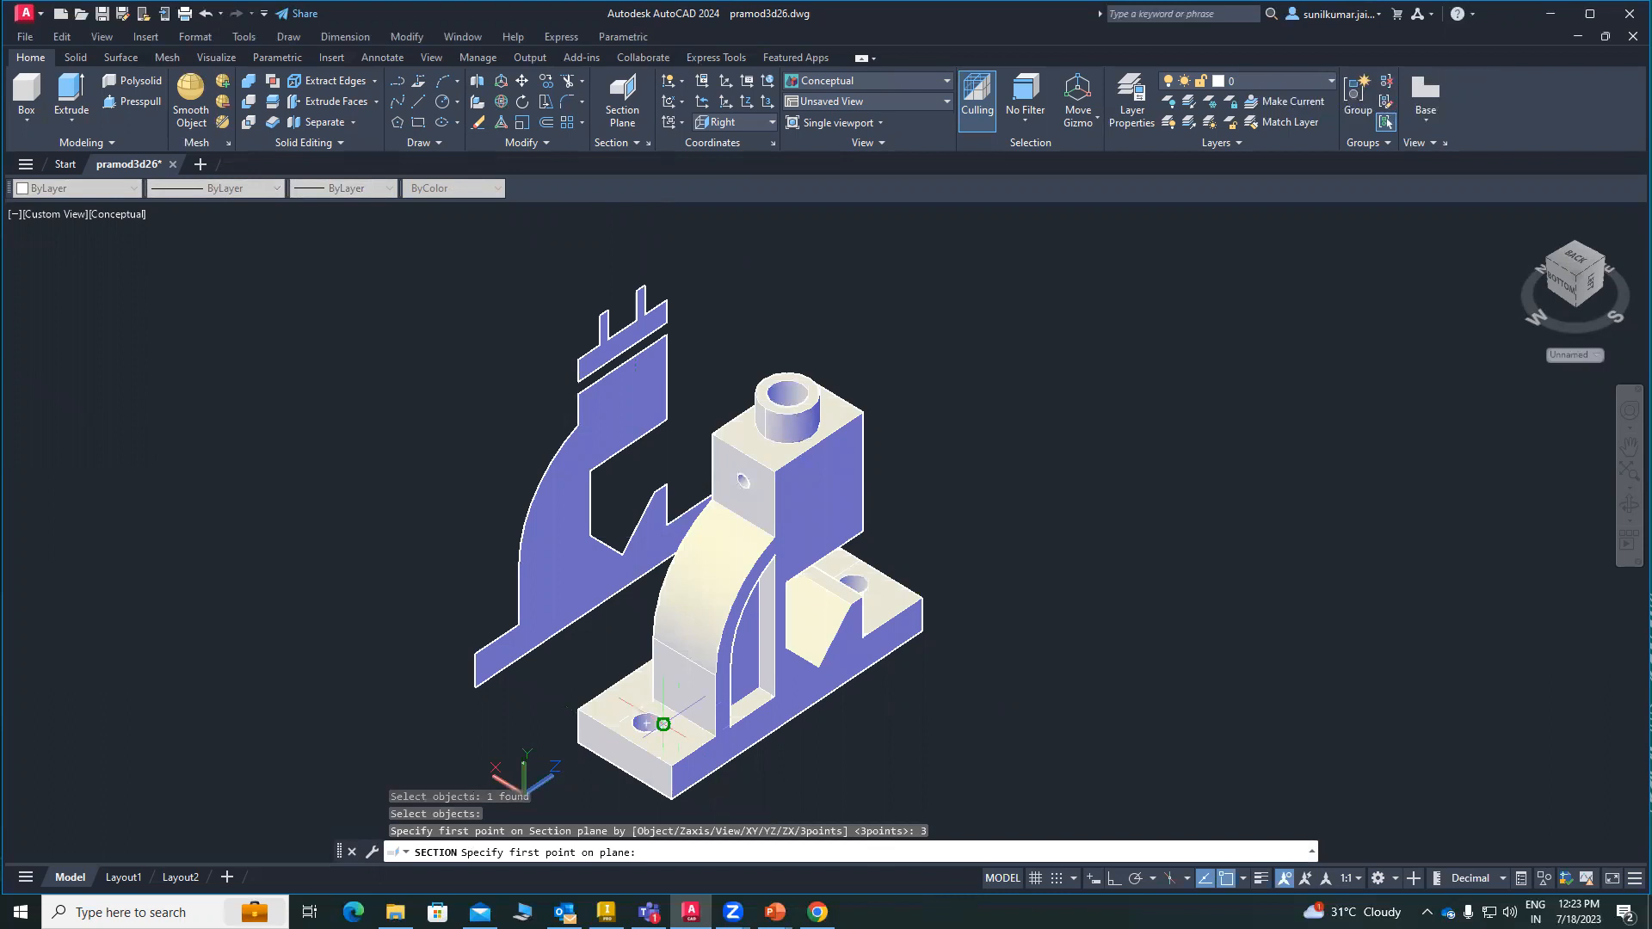
click(662, 701)
click(715, 737)
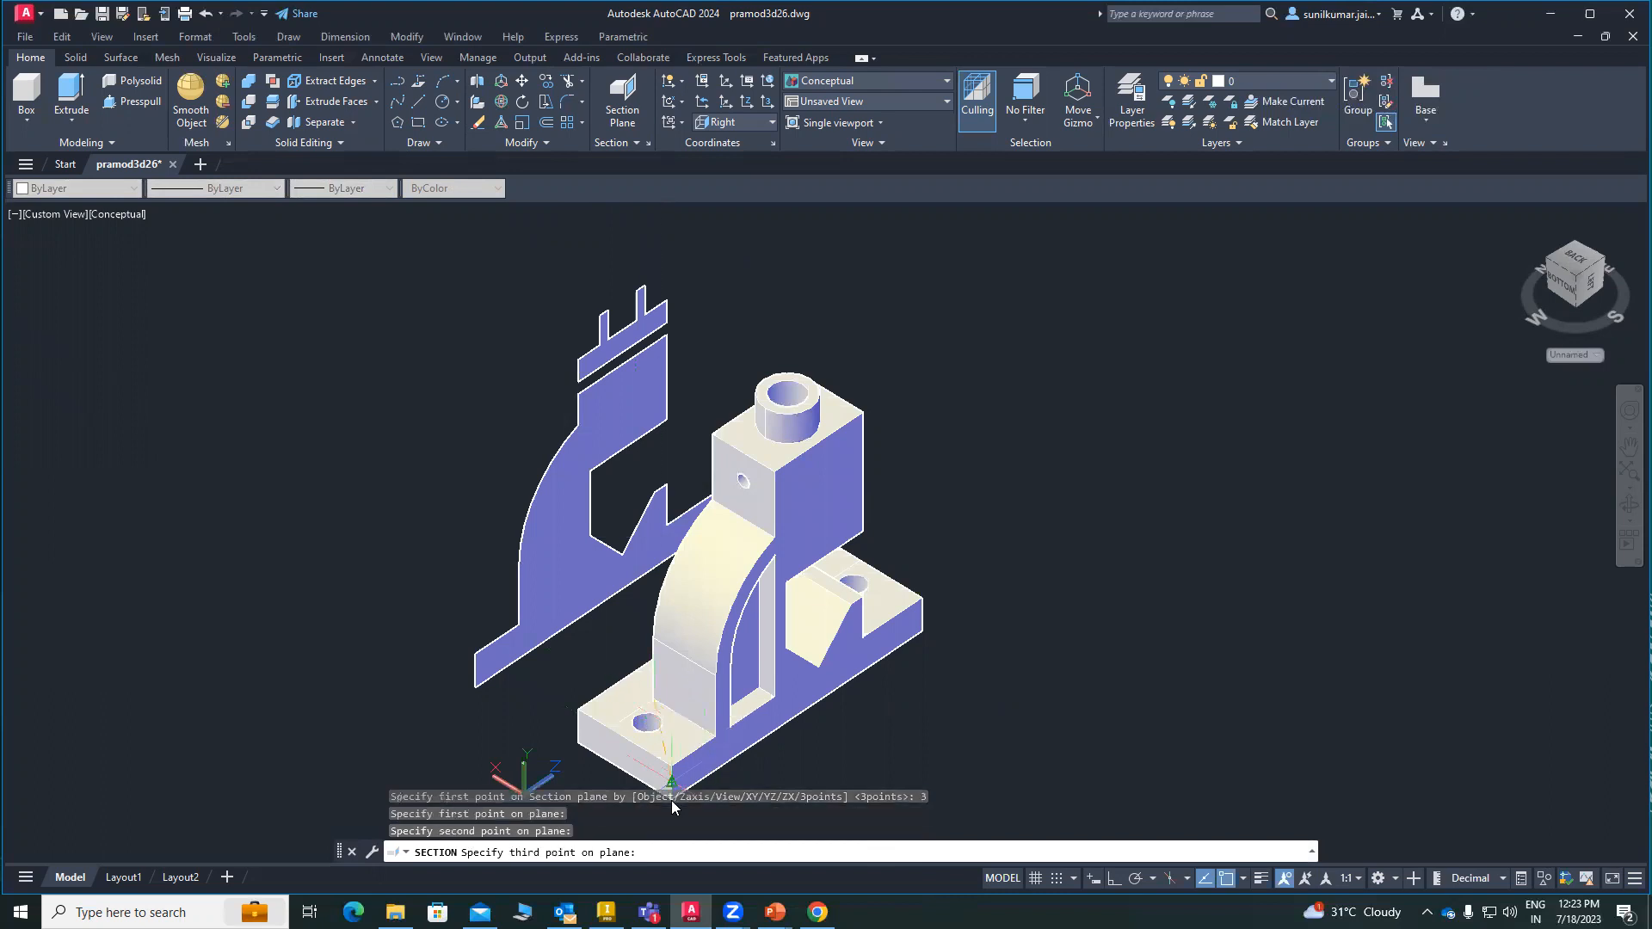
scroll(701, 658, down, 4)
scroll(688, 763, up, 3)
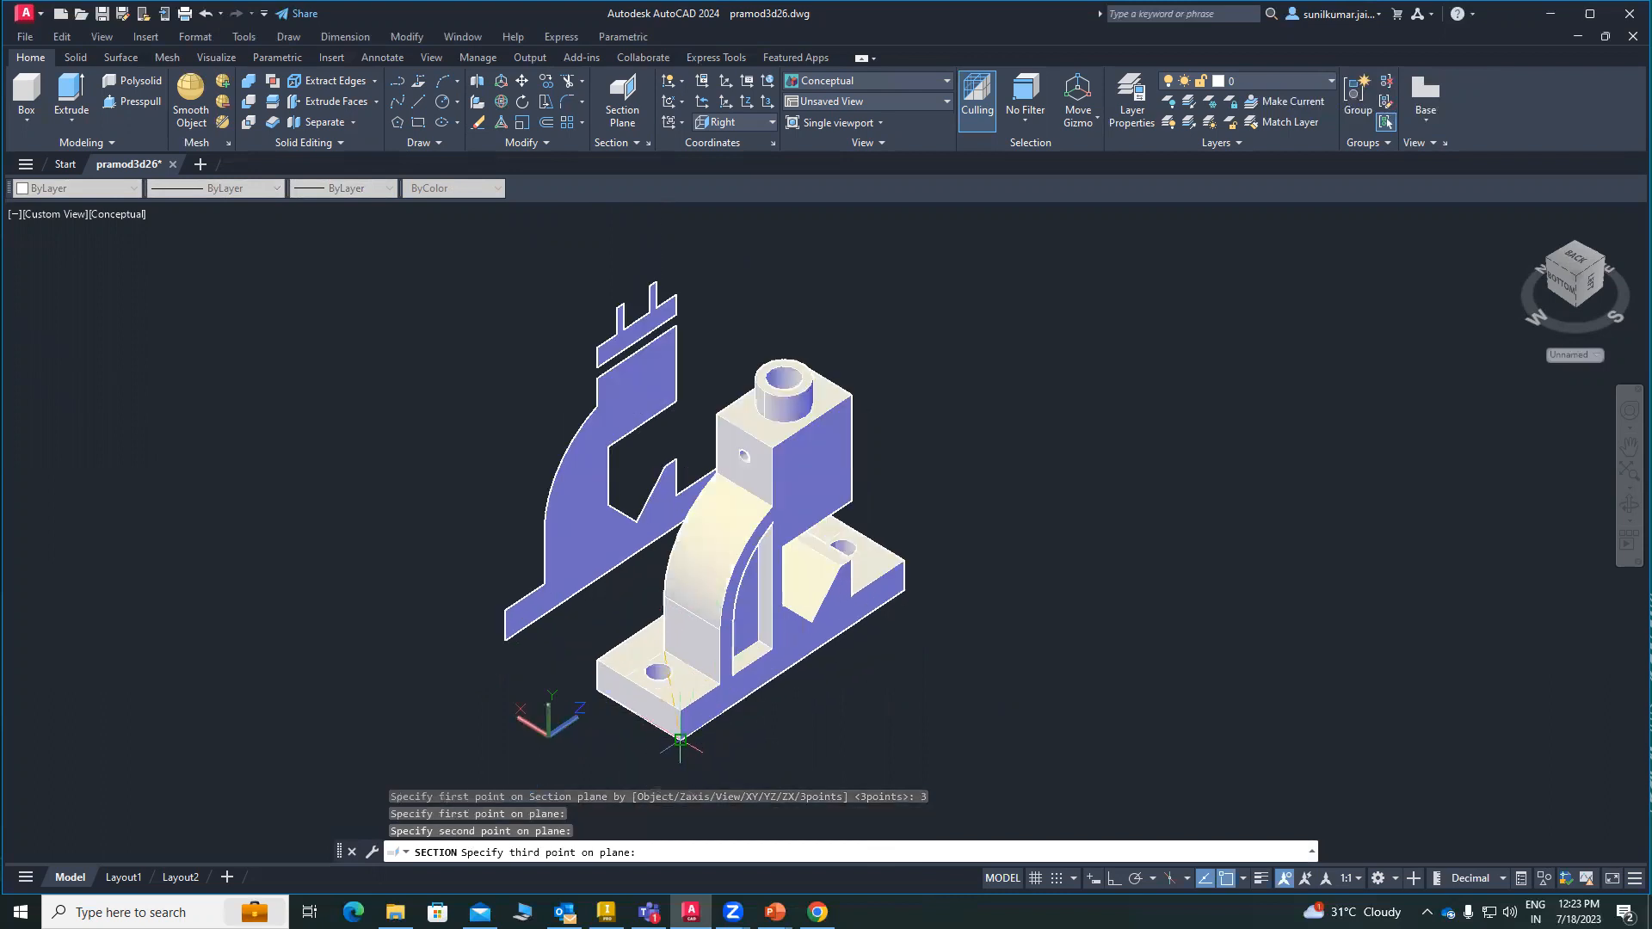
click(672, 737)
Step: Move the bracket solid away from the new inclined section profile
text(m)
key(Return)
click(800, 637)
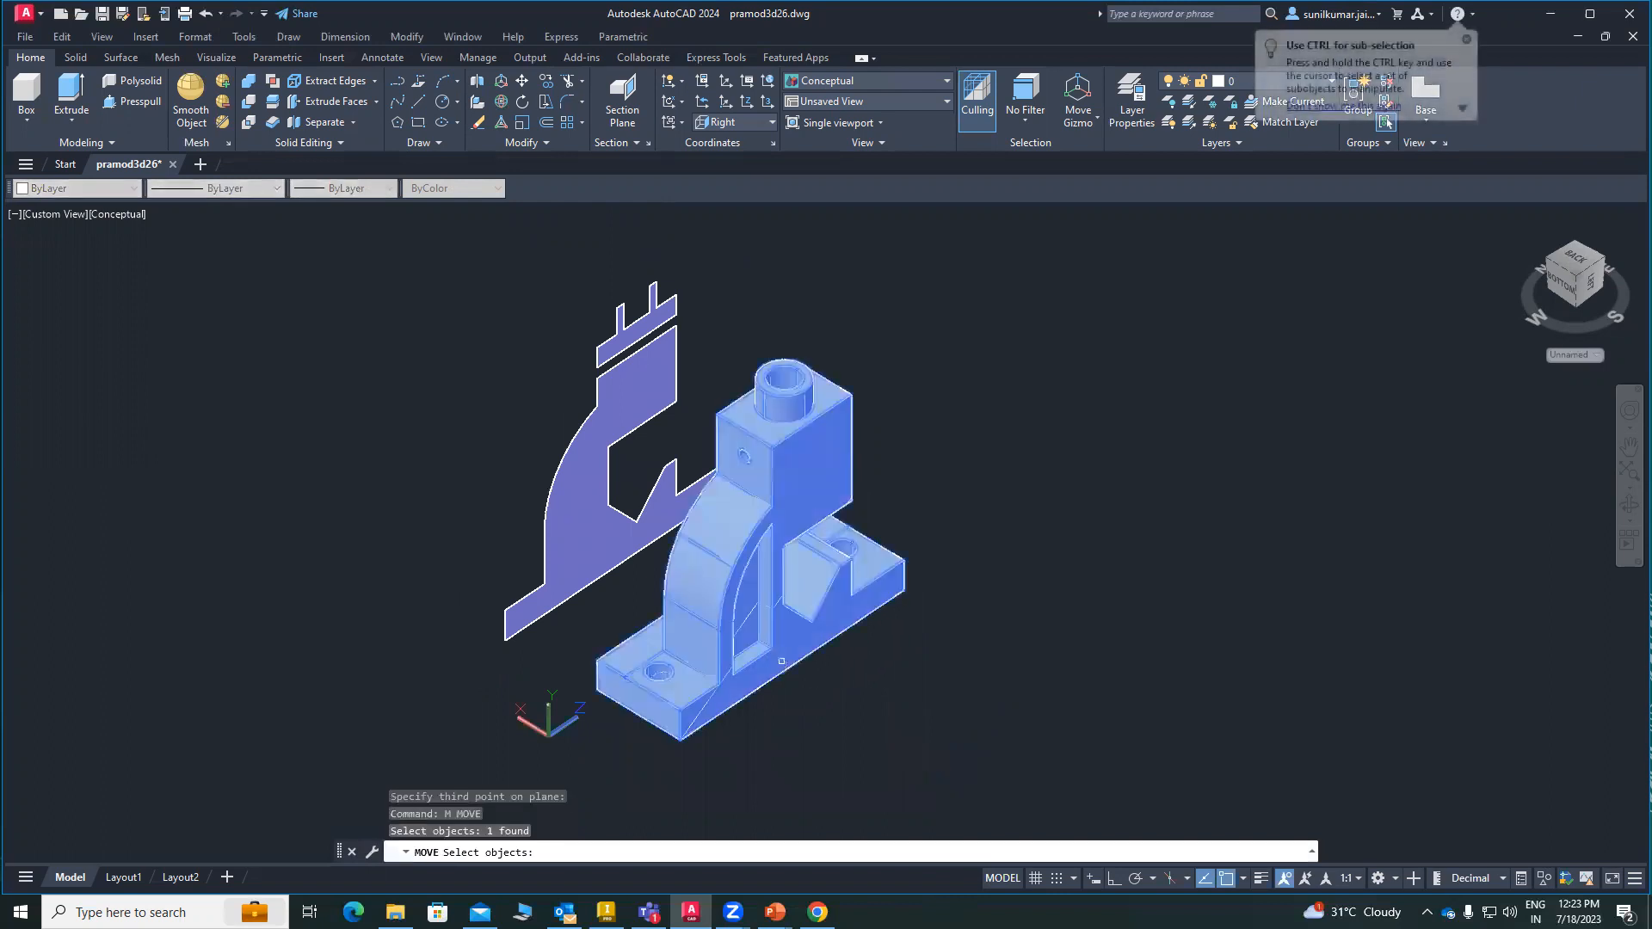
key(Return)
click(610, 699)
click(965, 585)
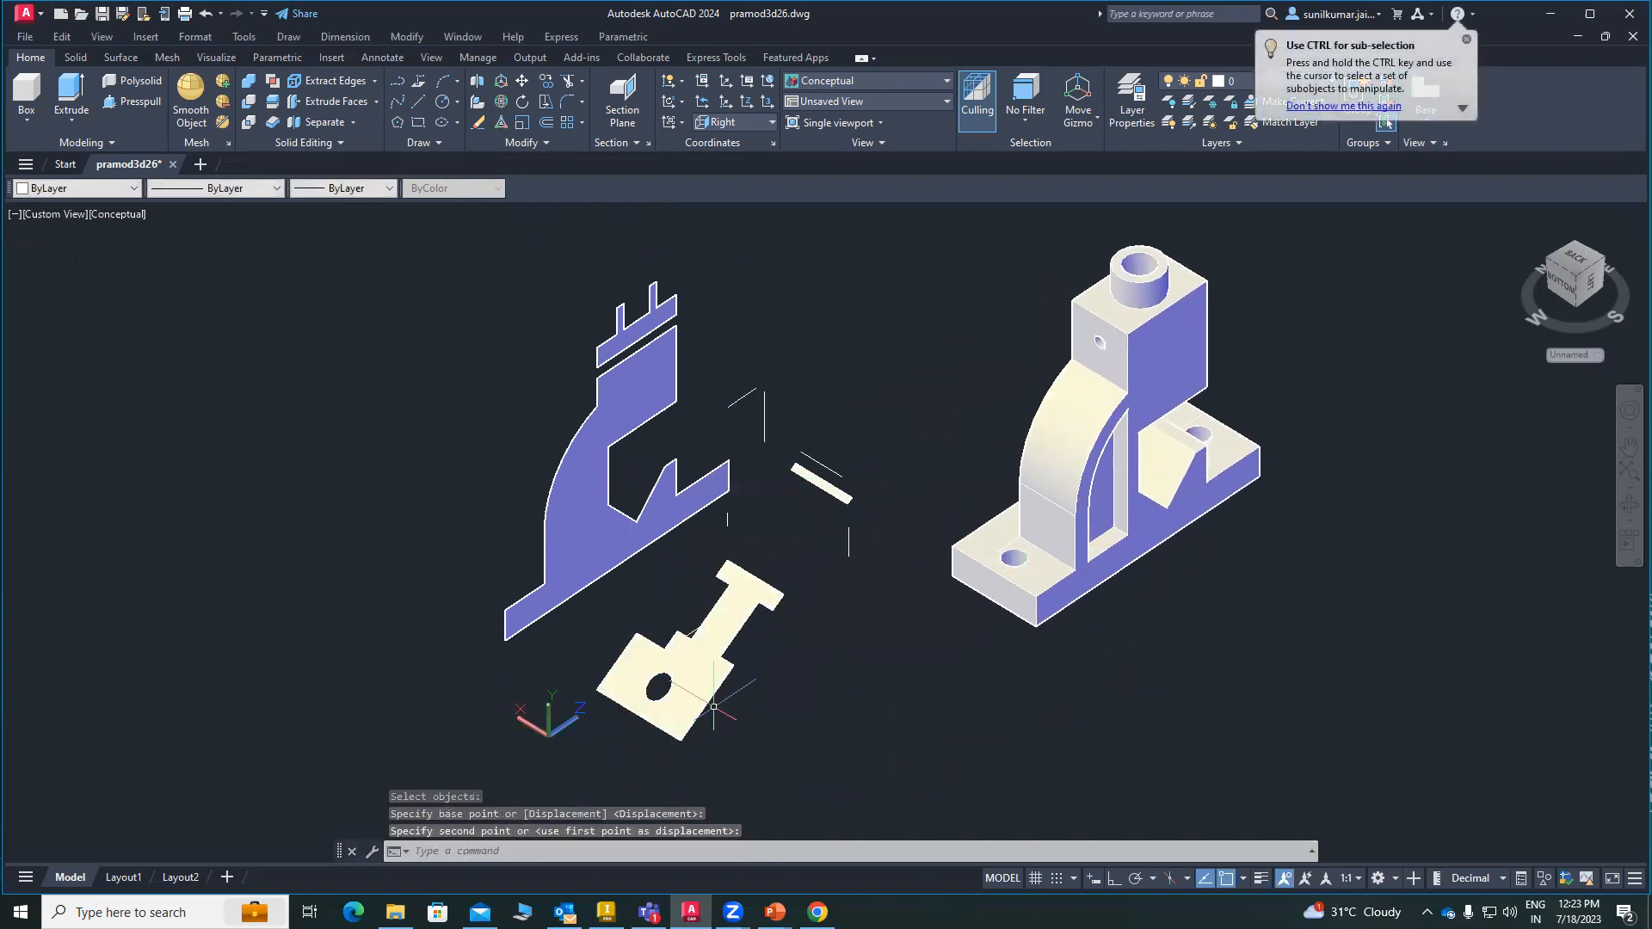
Step: Undo the bracket's move and the three-point section
key(ctrl+z)
key(ctrl+z)
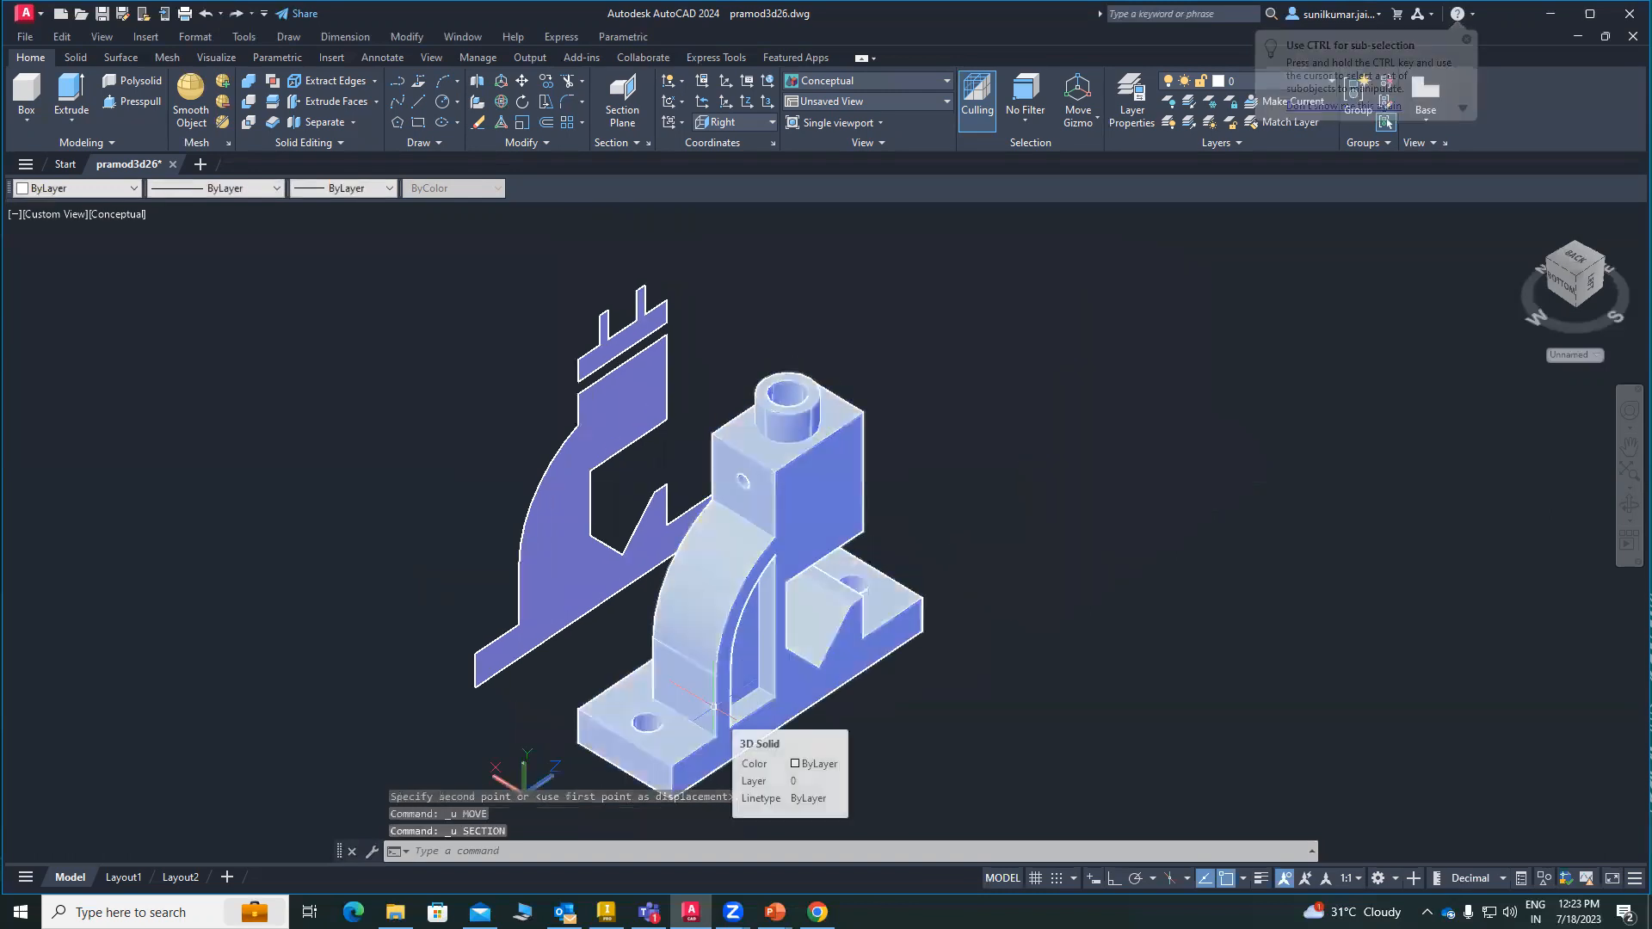
Step: Erase the YZ section profile standing beside the bracket
middle_drag(413, 494, 189, 363)
click(373, 436)
text(e)
key(Return)
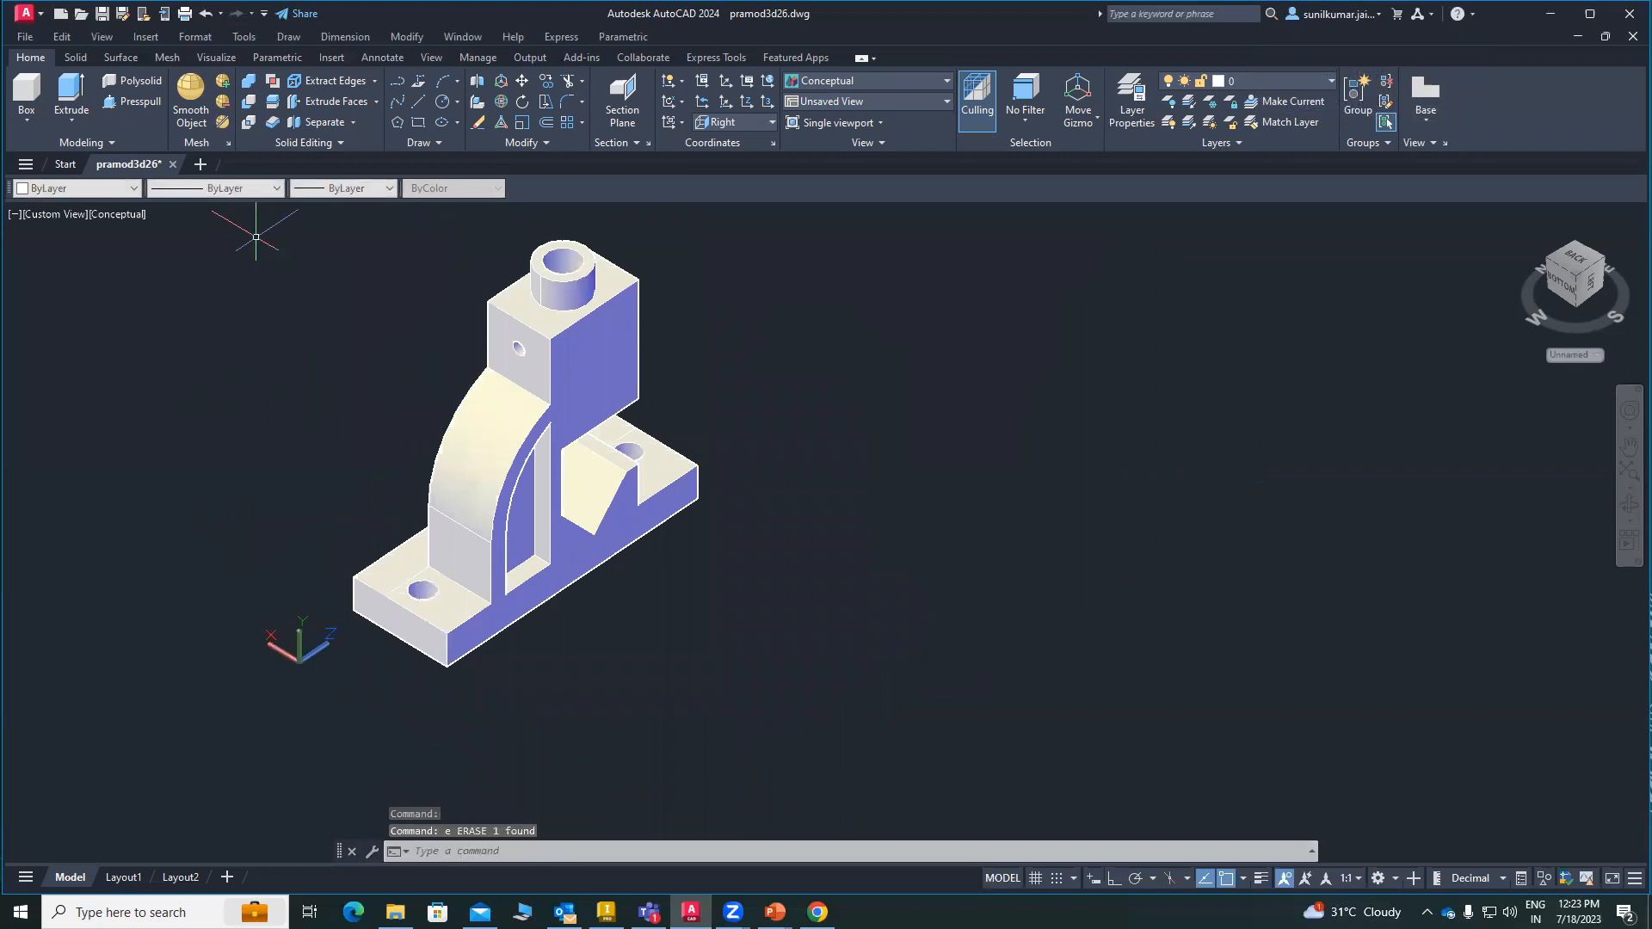
Step: Extract the edges of the whole bracket solid
click(330, 81)
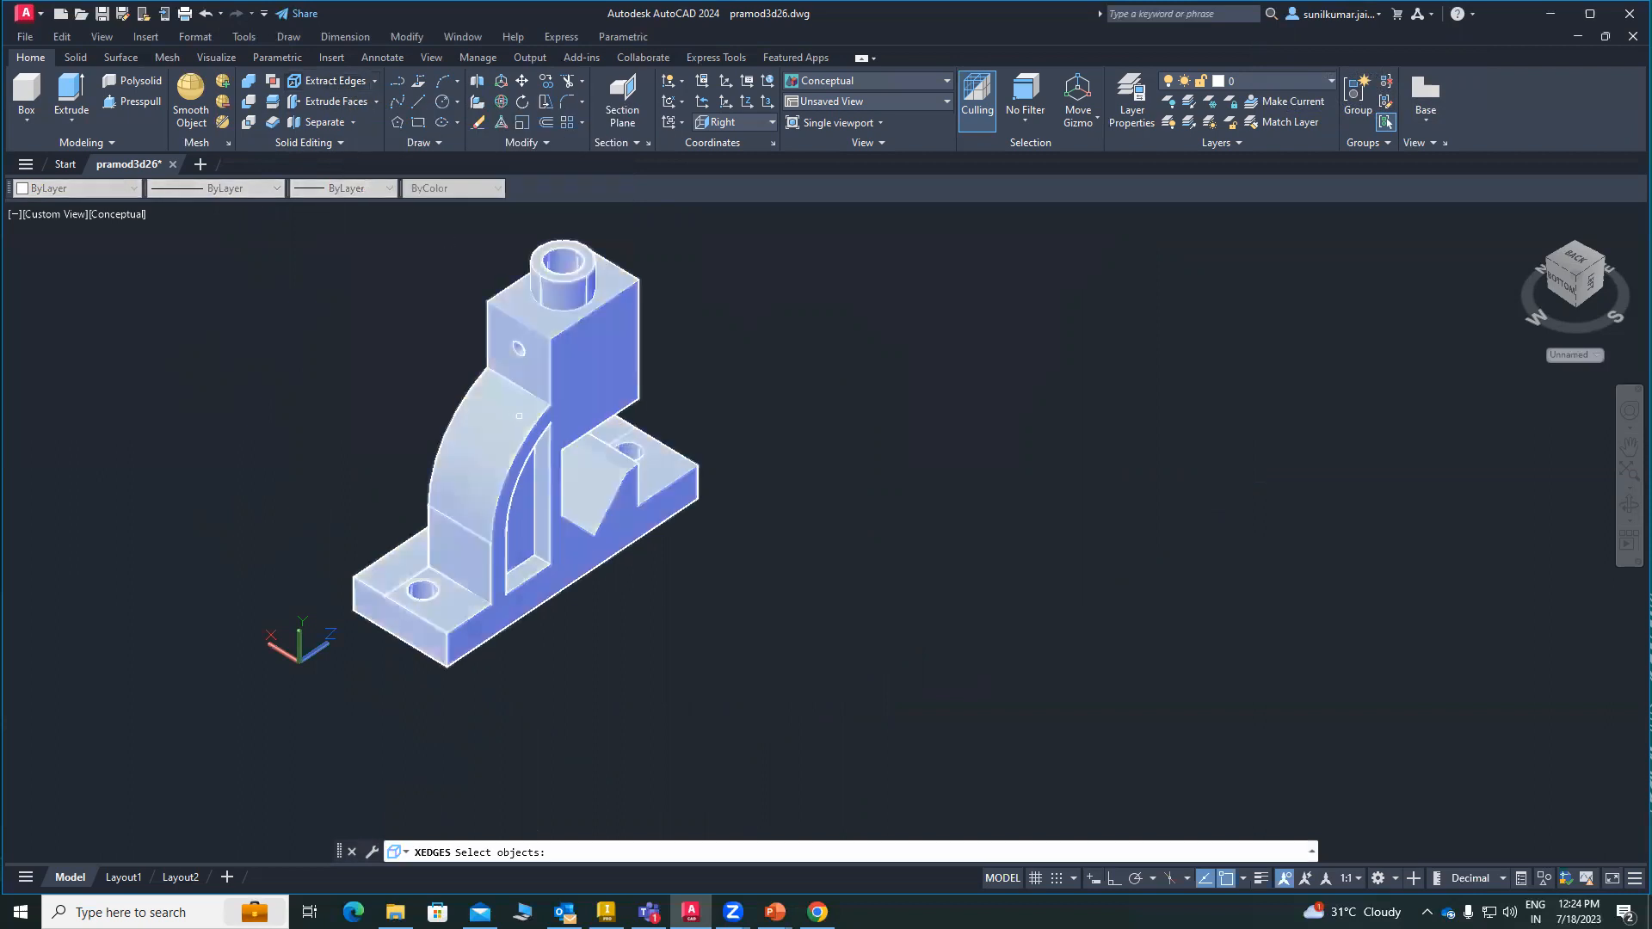
click(519, 417)
key(Return)
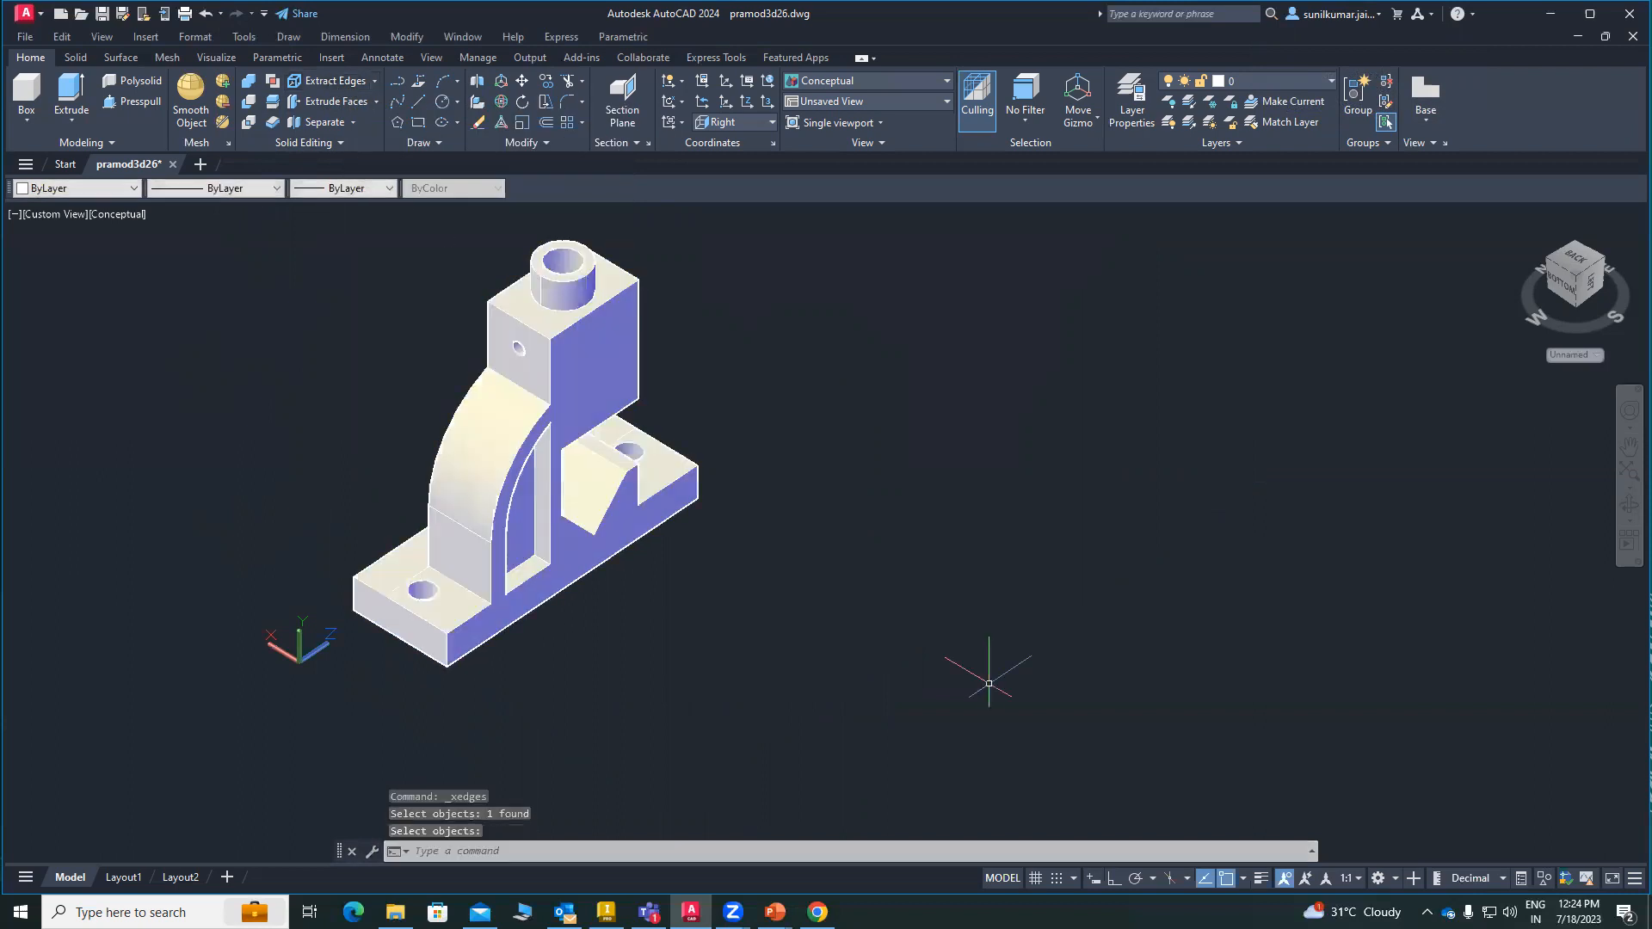
Step: Move the bracket solid clear of its extracted wireframe edges and view both side by side
text(m)
key(Return)
click(671, 517)
key(Return)
click(671, 515)
click(1130, 519)
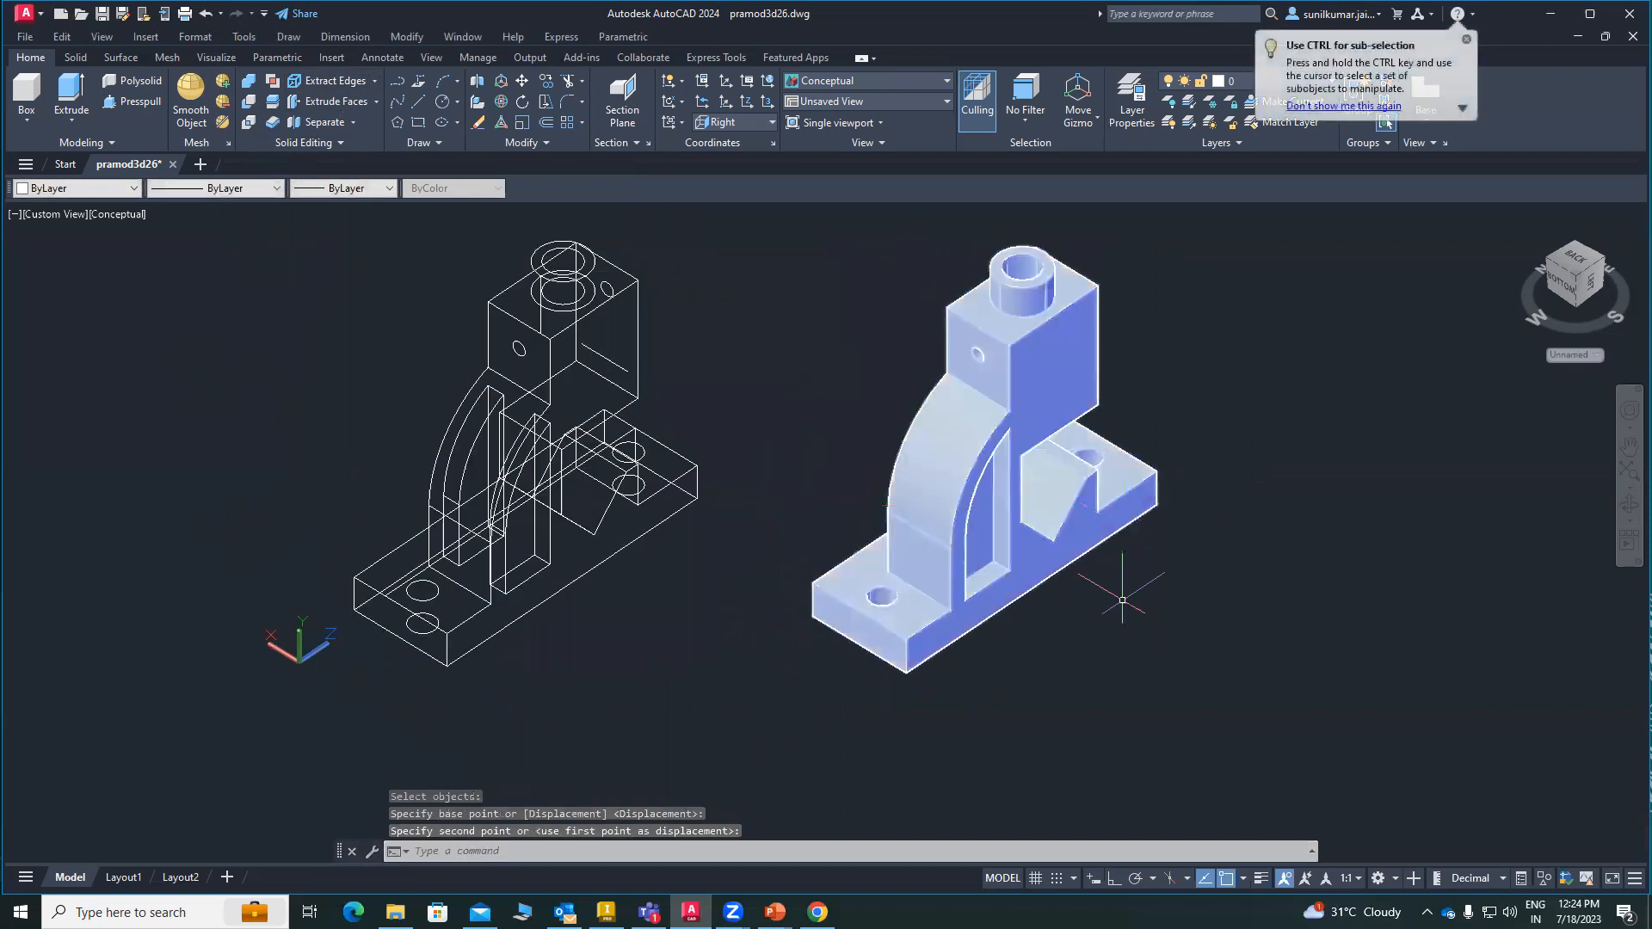
shift+middle_drag(564, 660, 608, 593)
scroll(632, 558, up, 4)
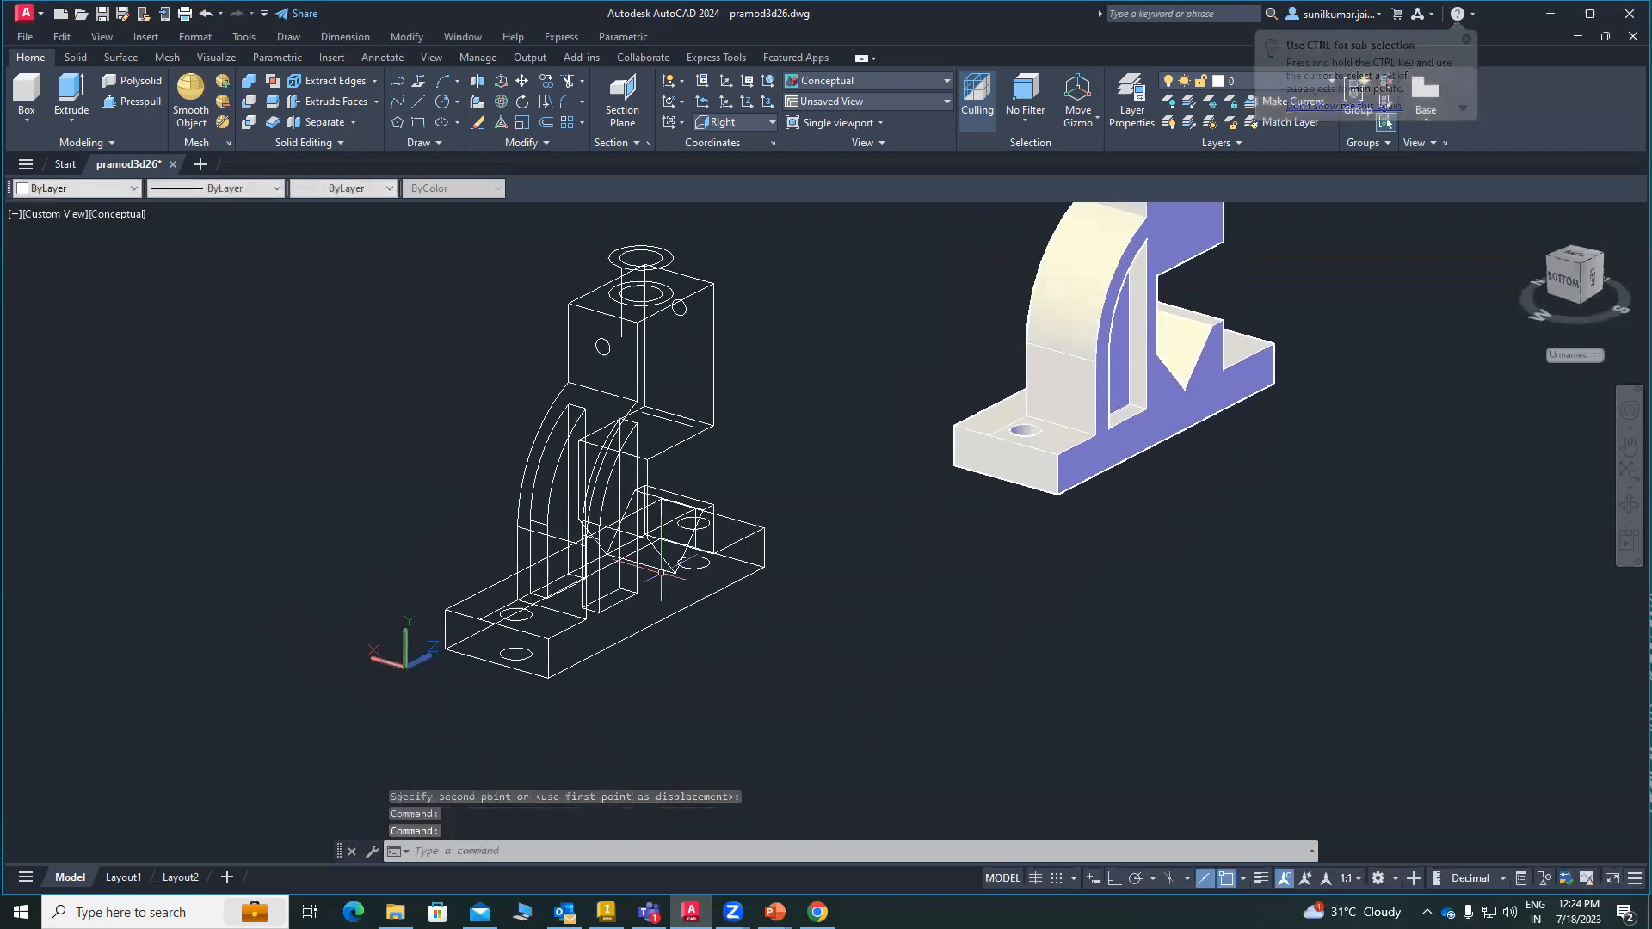
scroll(641, 564, down, 4)
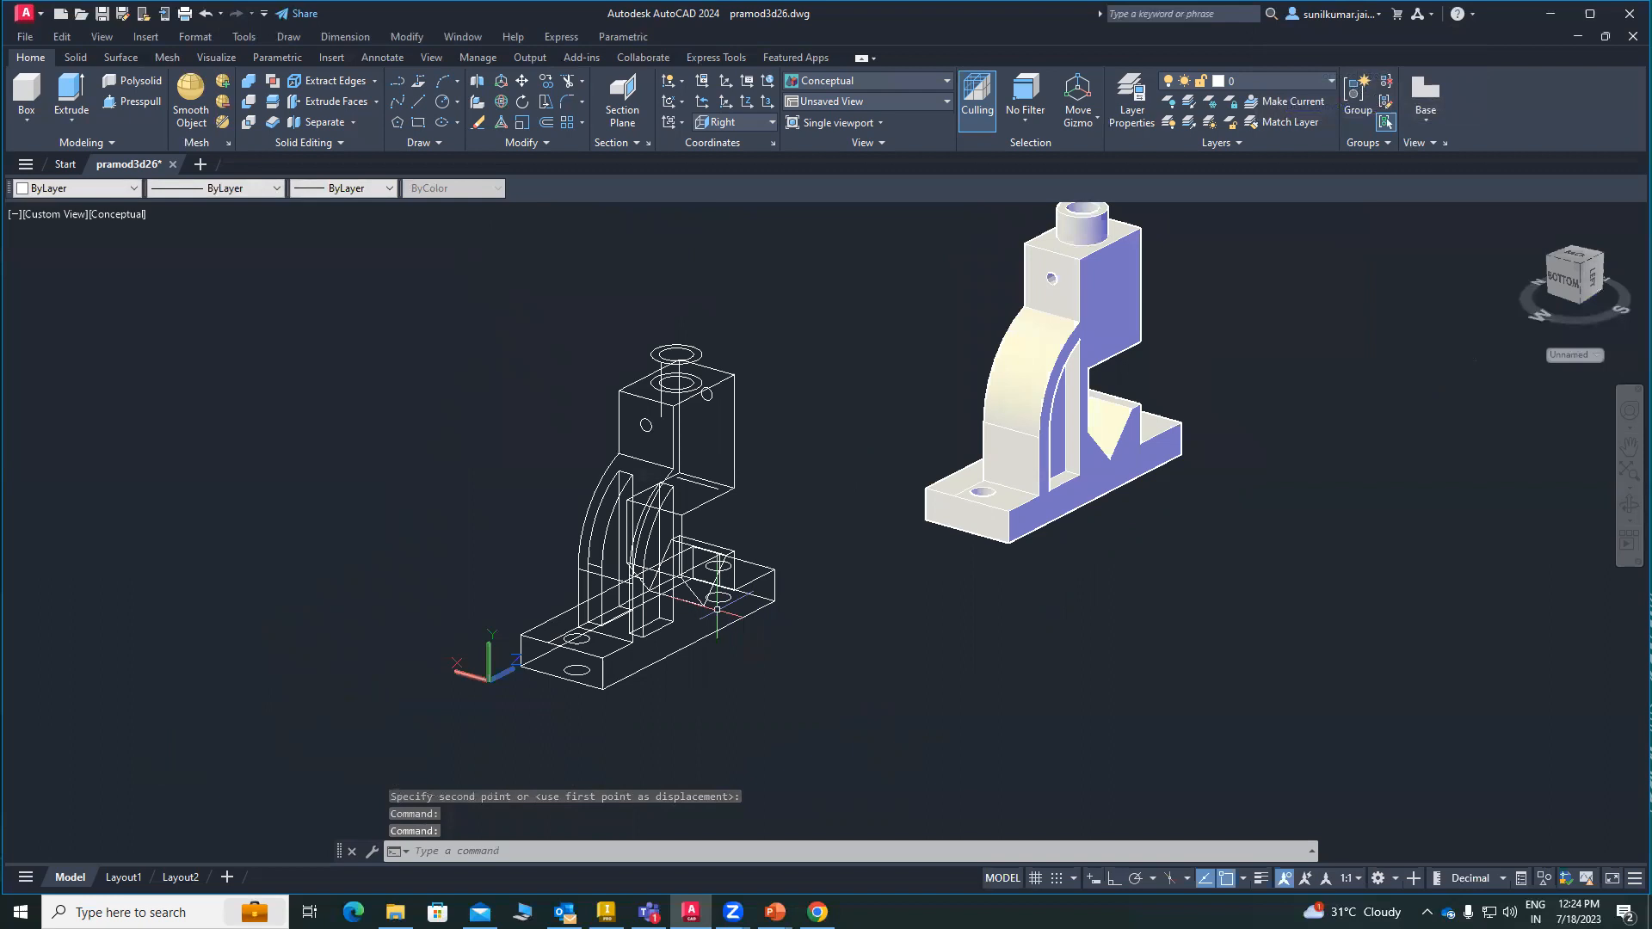
shift+middle_drag(777, 596, 813, 627)
middle_drag(718, 529, 596, 529)
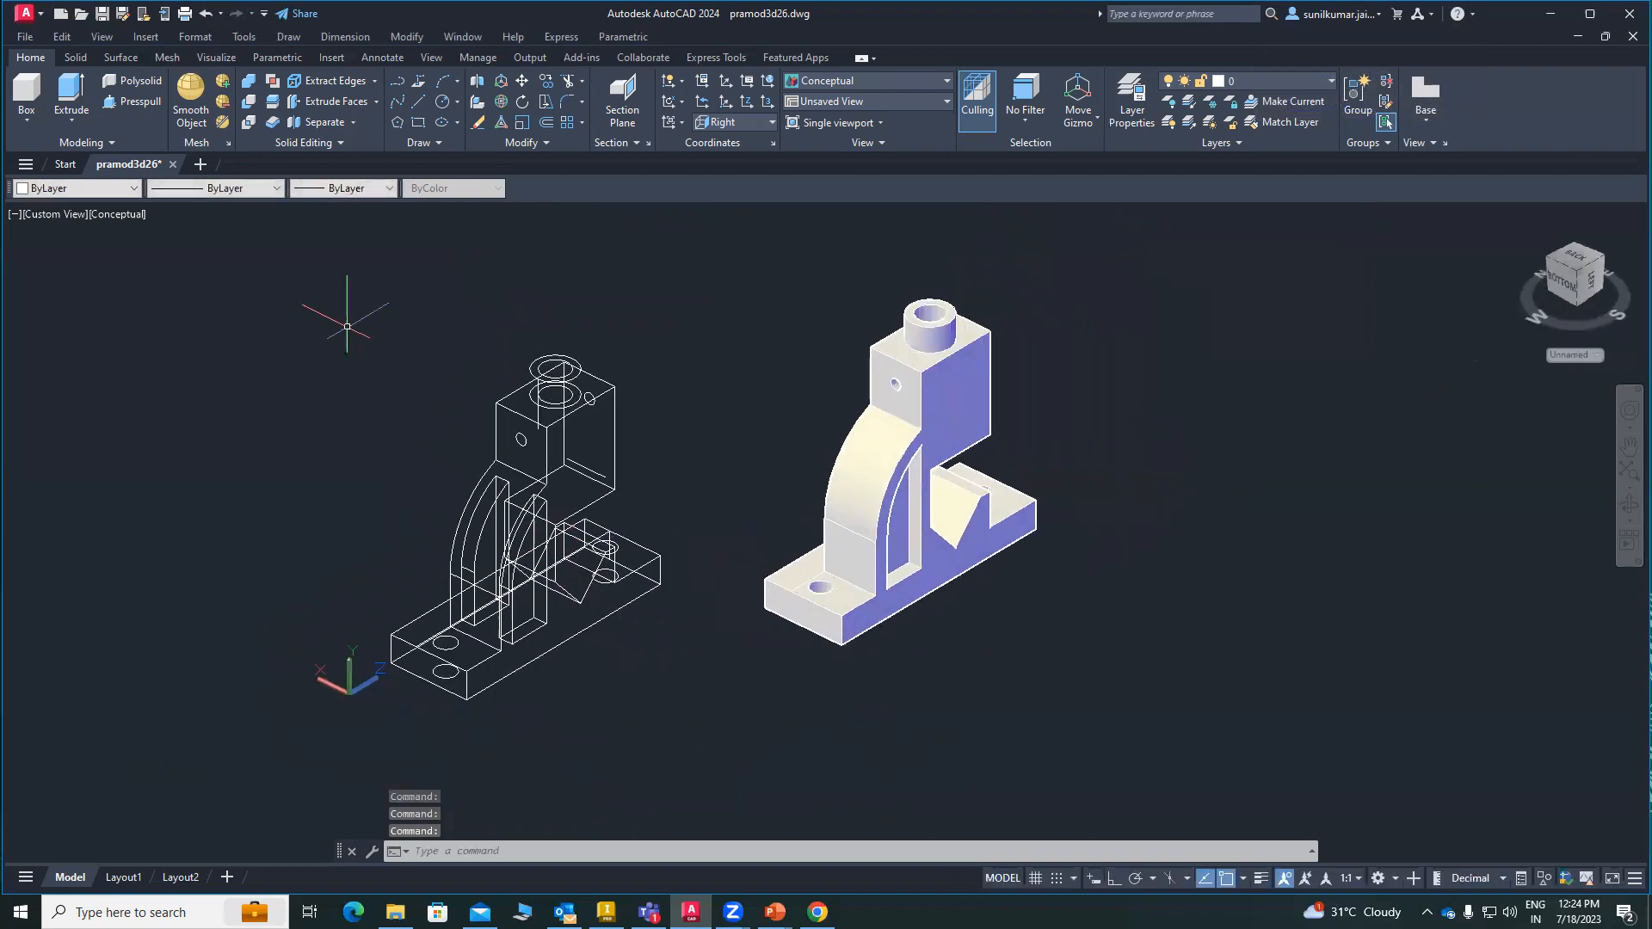
shift+middle_drag(673, 574, 512, 550)
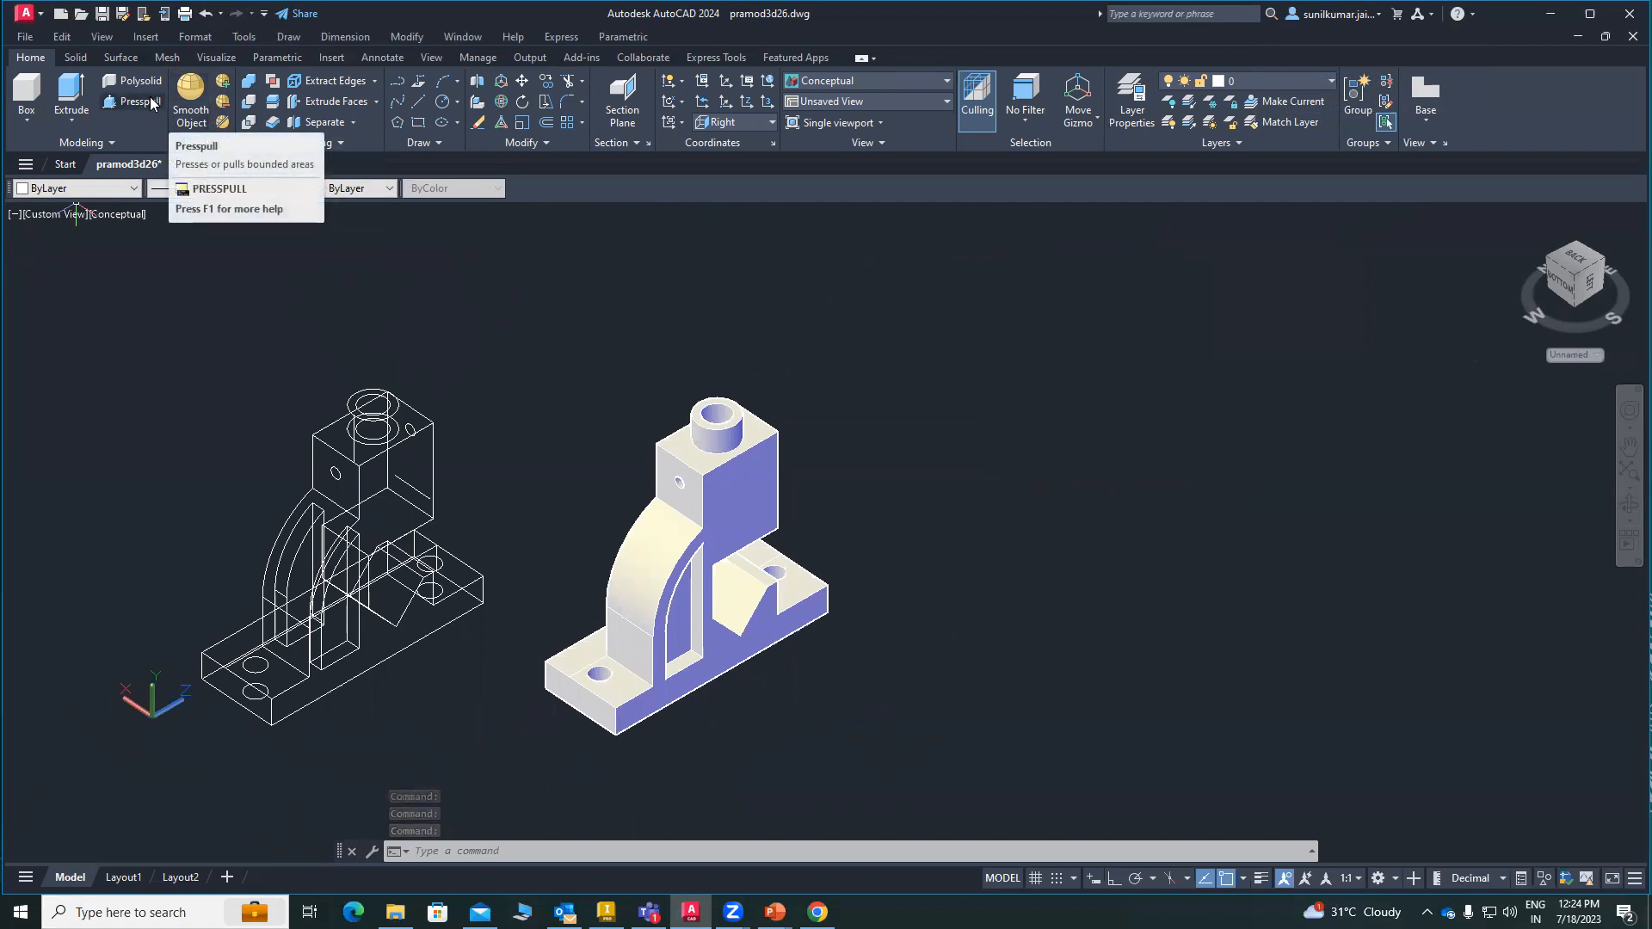
Step: Draw a circle on the large side face of the bracket's upper block
middle_drag(823, 464, 781, 481)
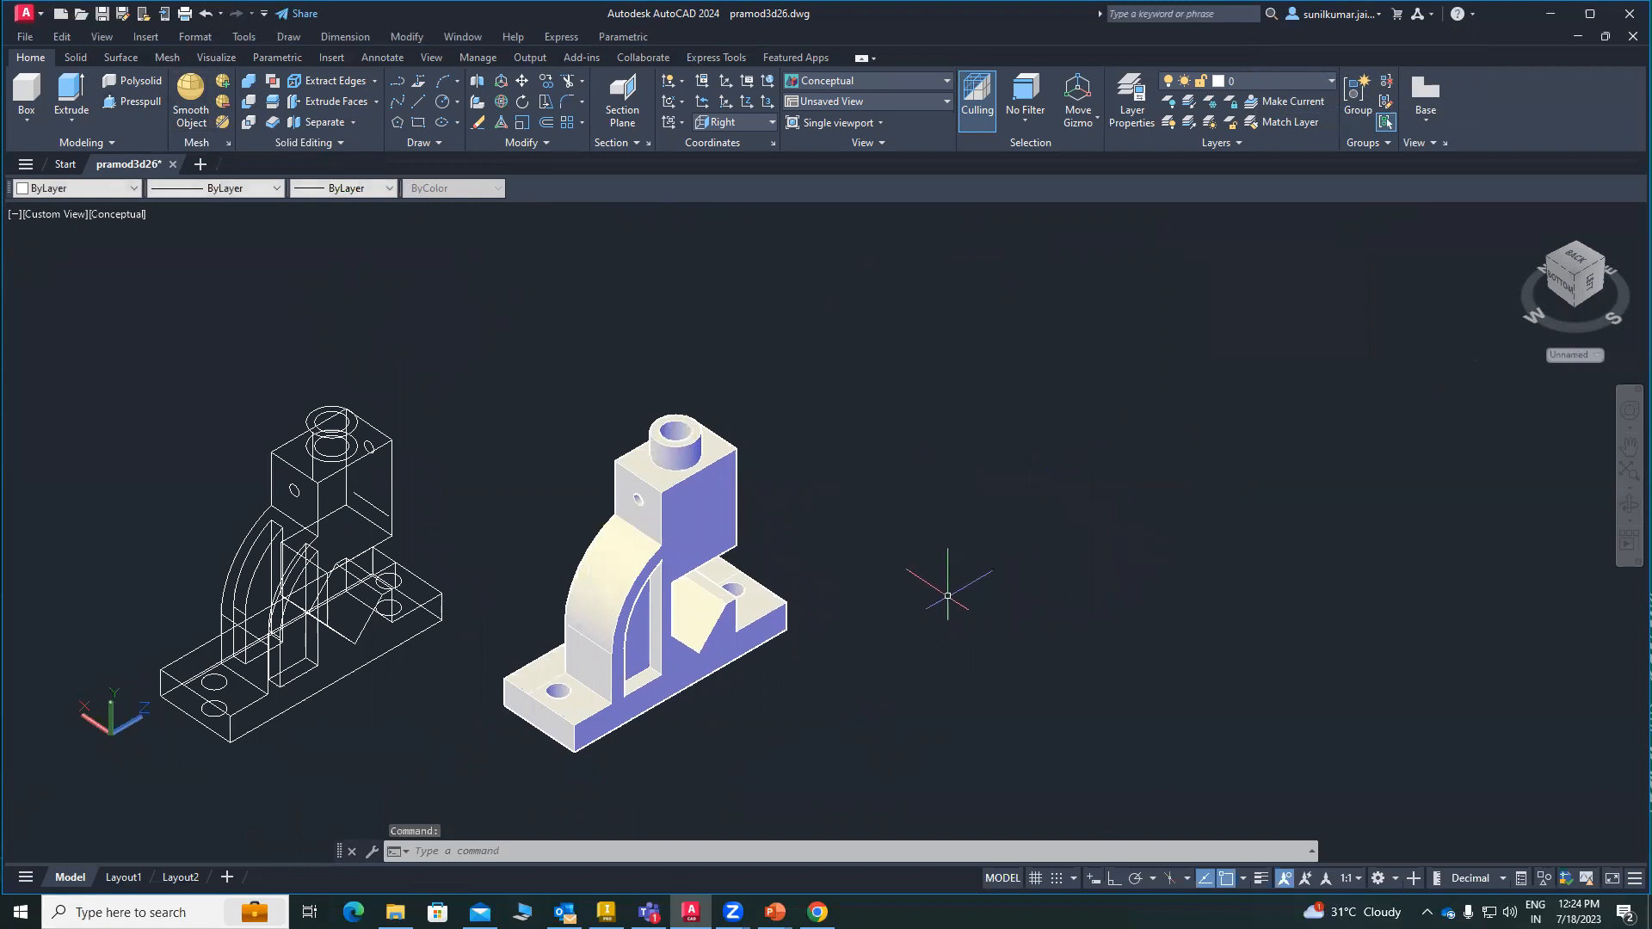
text(c)
key(Return)
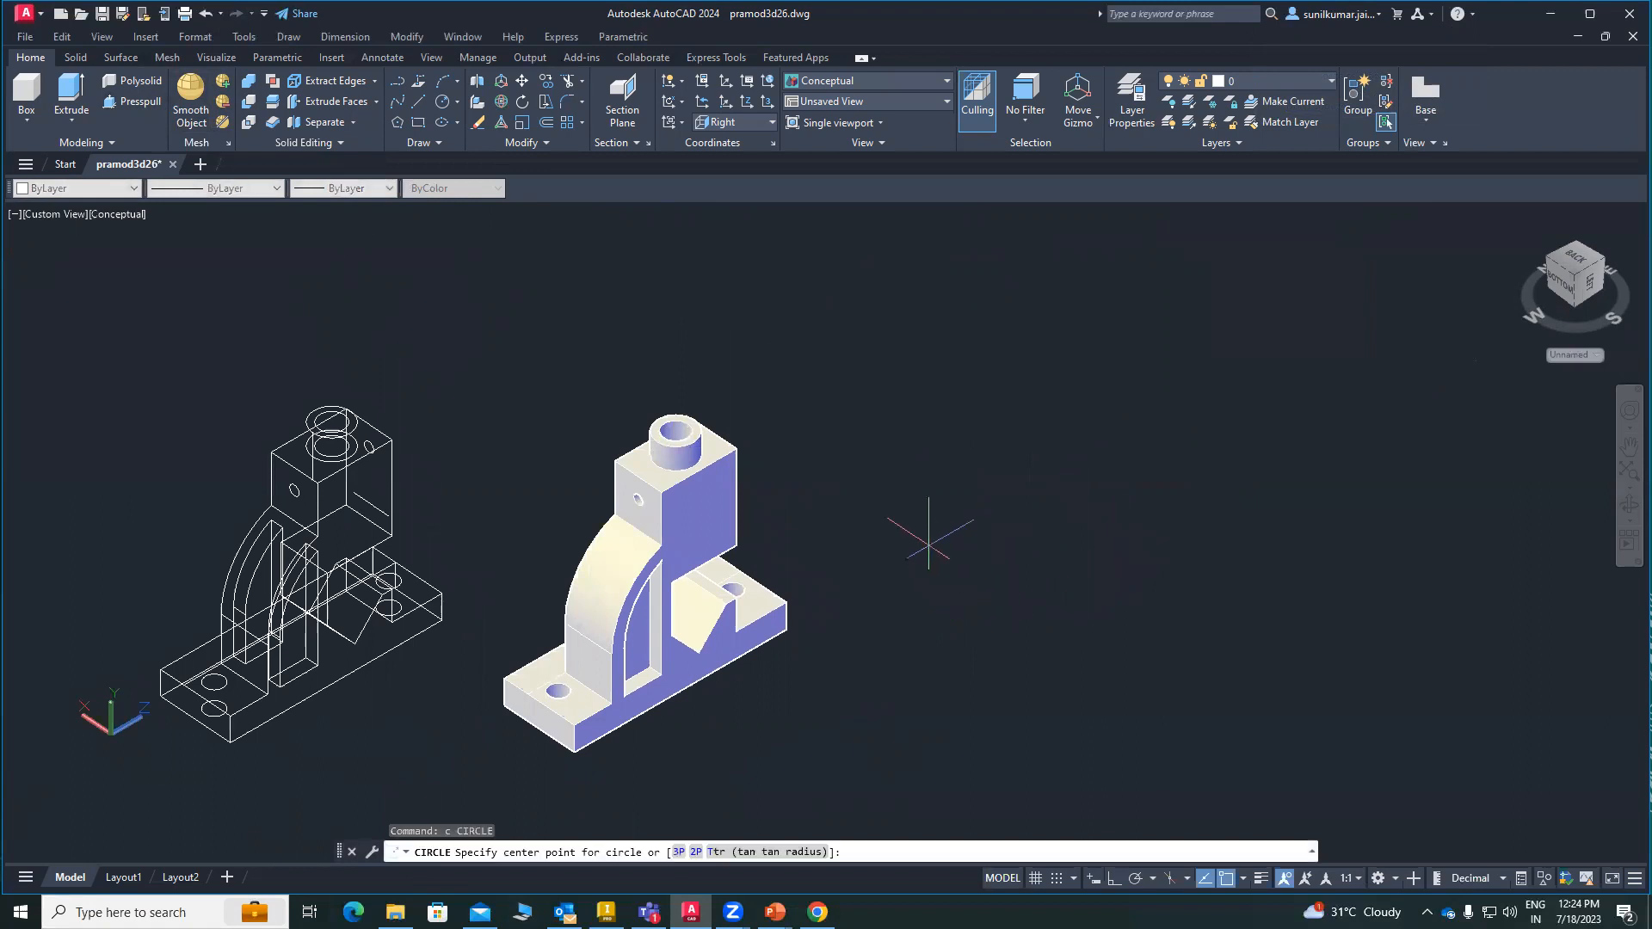
click(706, 520)
scroll(705, 520, up, 3)
click(722, 519)
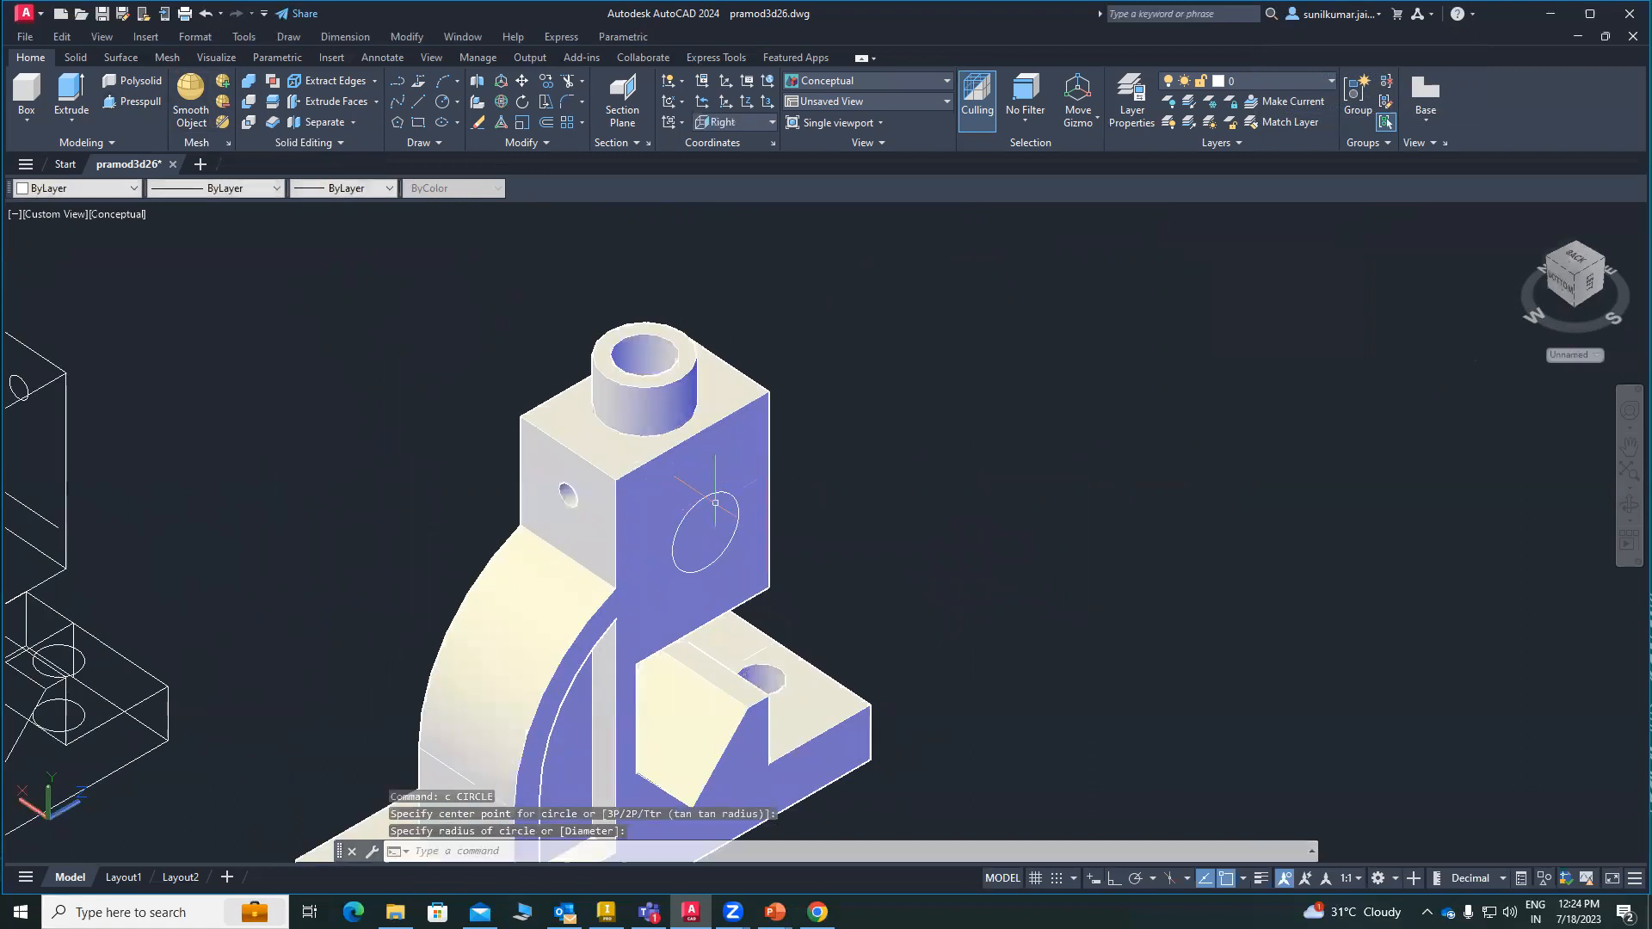
Step: Presspull the circular area inward through the upper block to cut a hole, and undo the cut
click(138, 103)
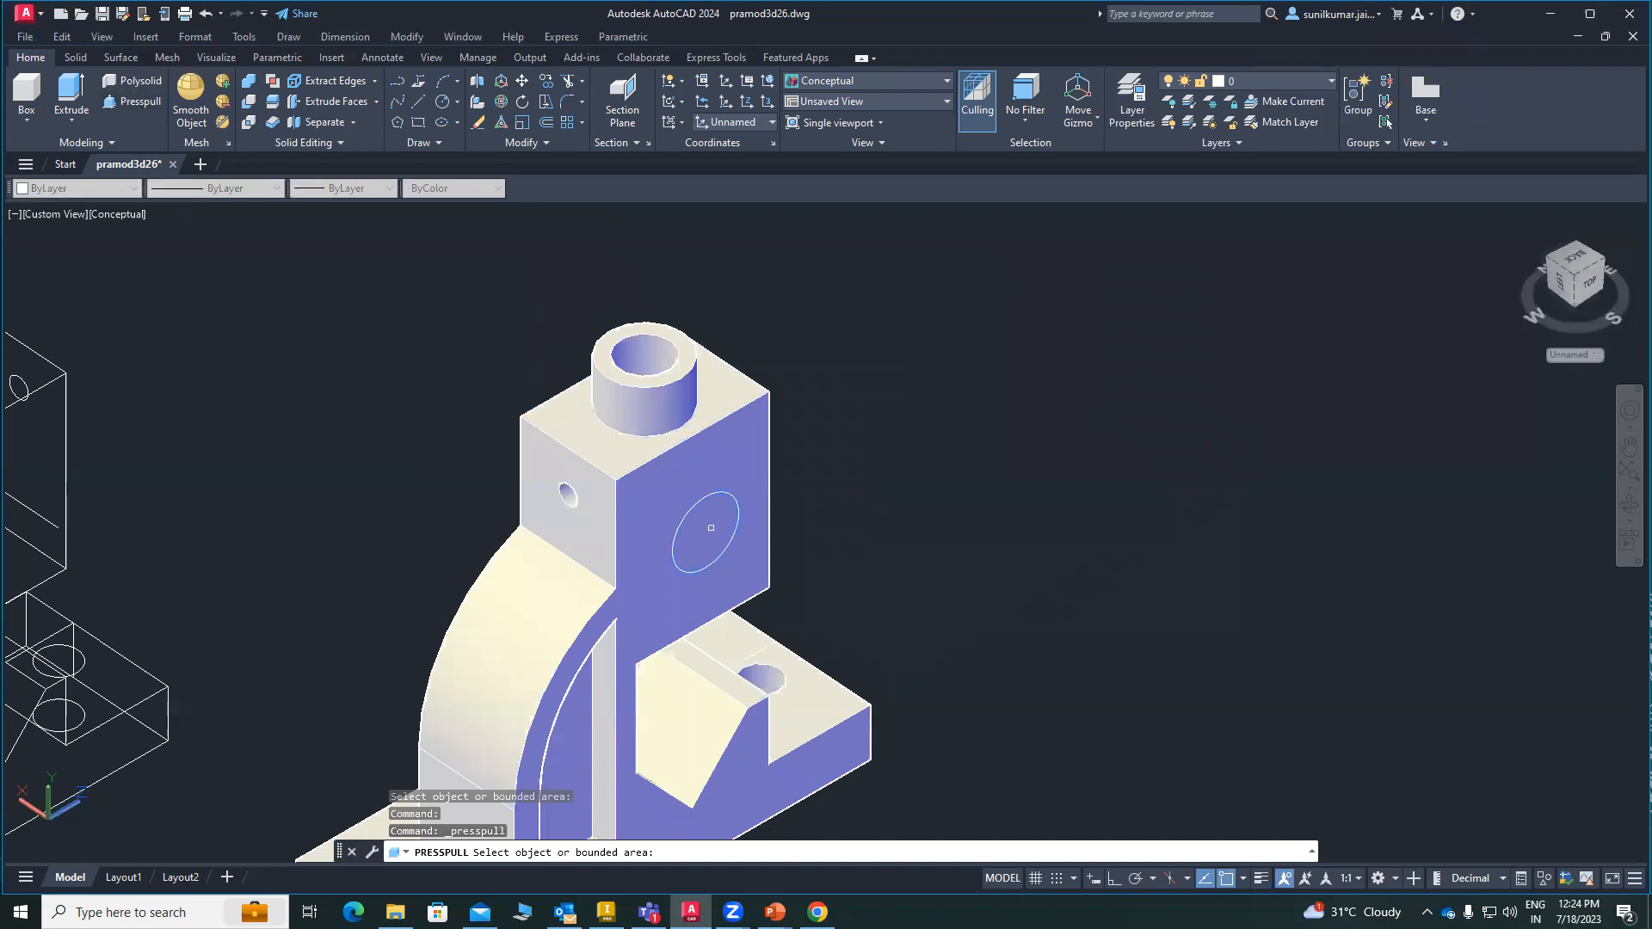
click(710, 528)
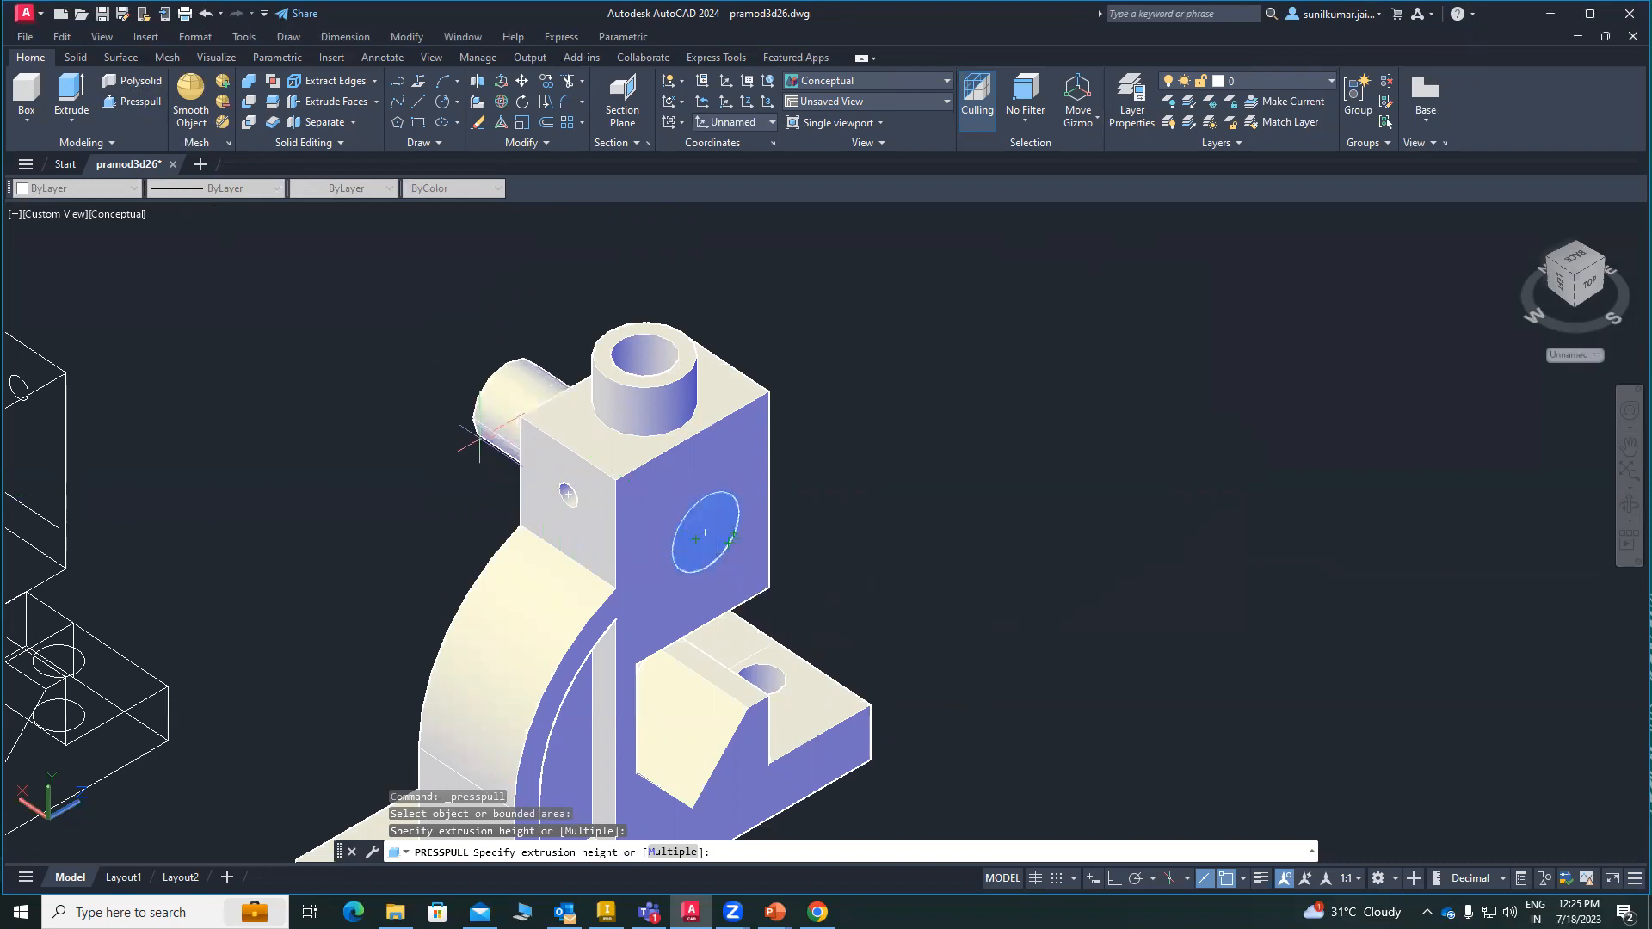
click(459, 423)
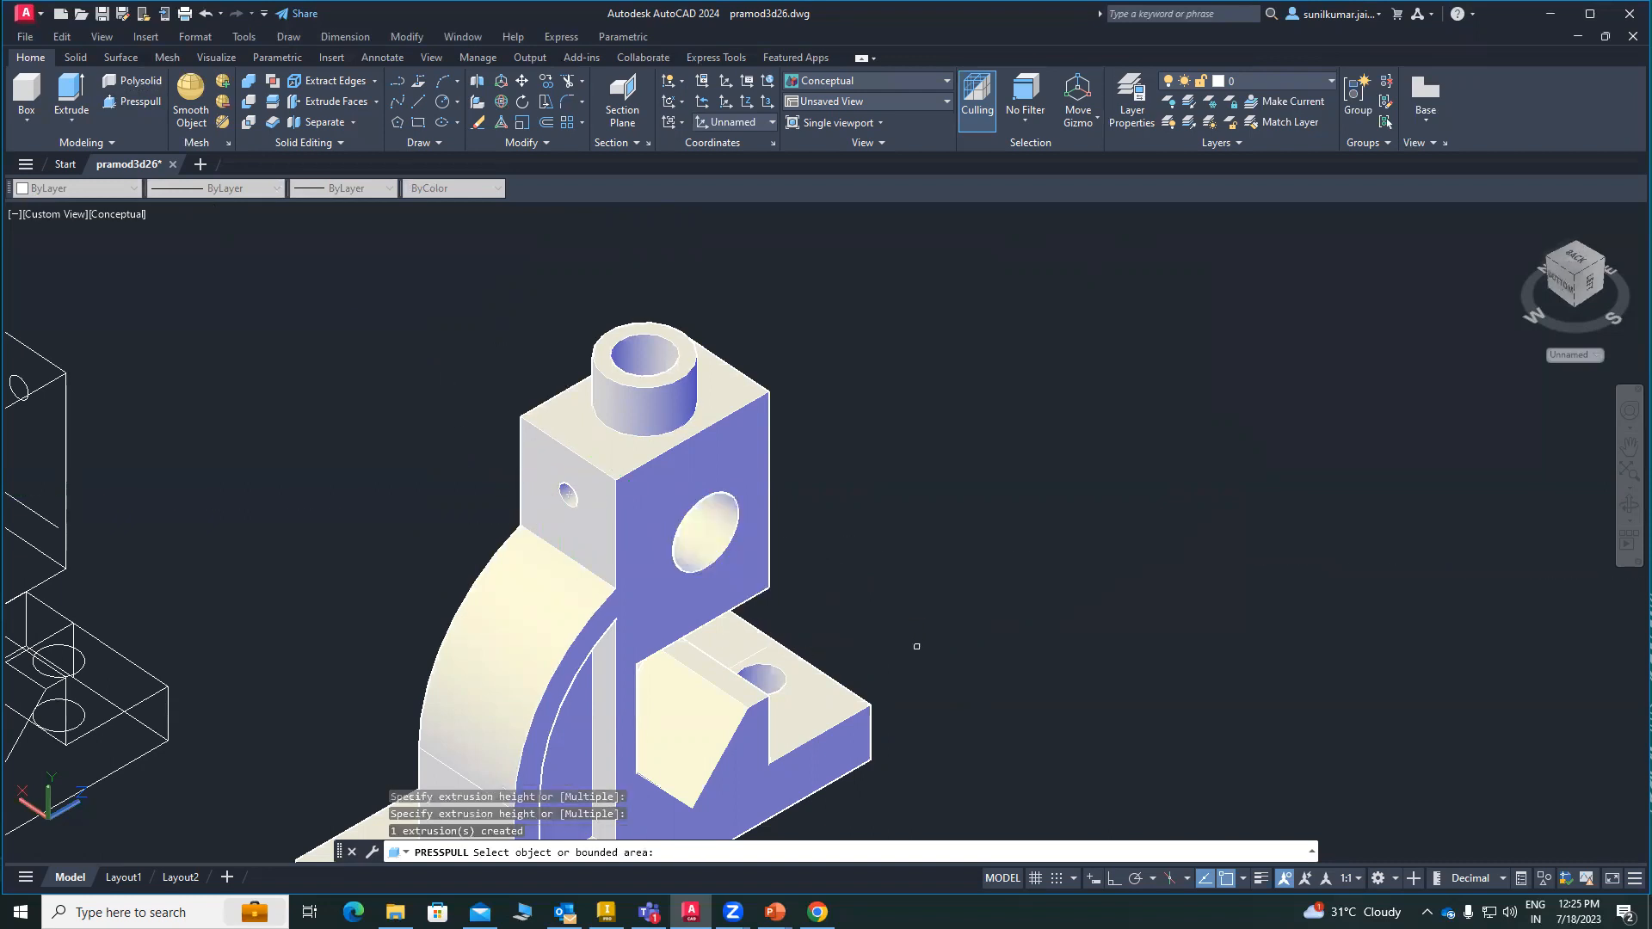
scroll(896, 494, up, 3)
scroll(970, 531, down, 3)
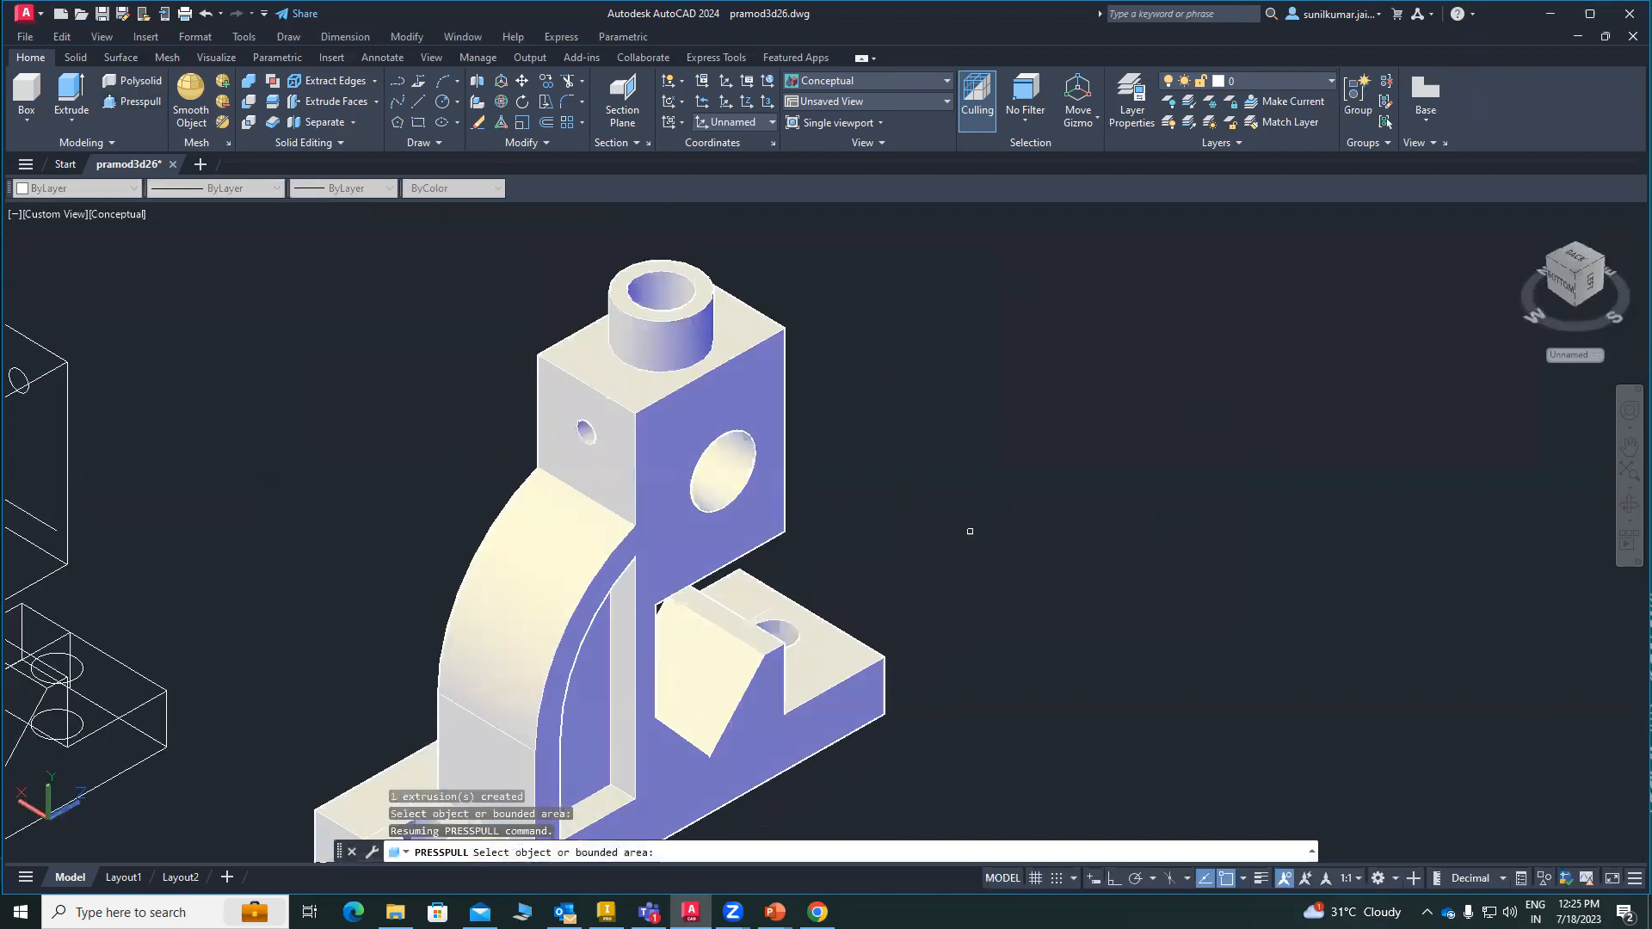
key(Return)
key(ctrl+z)
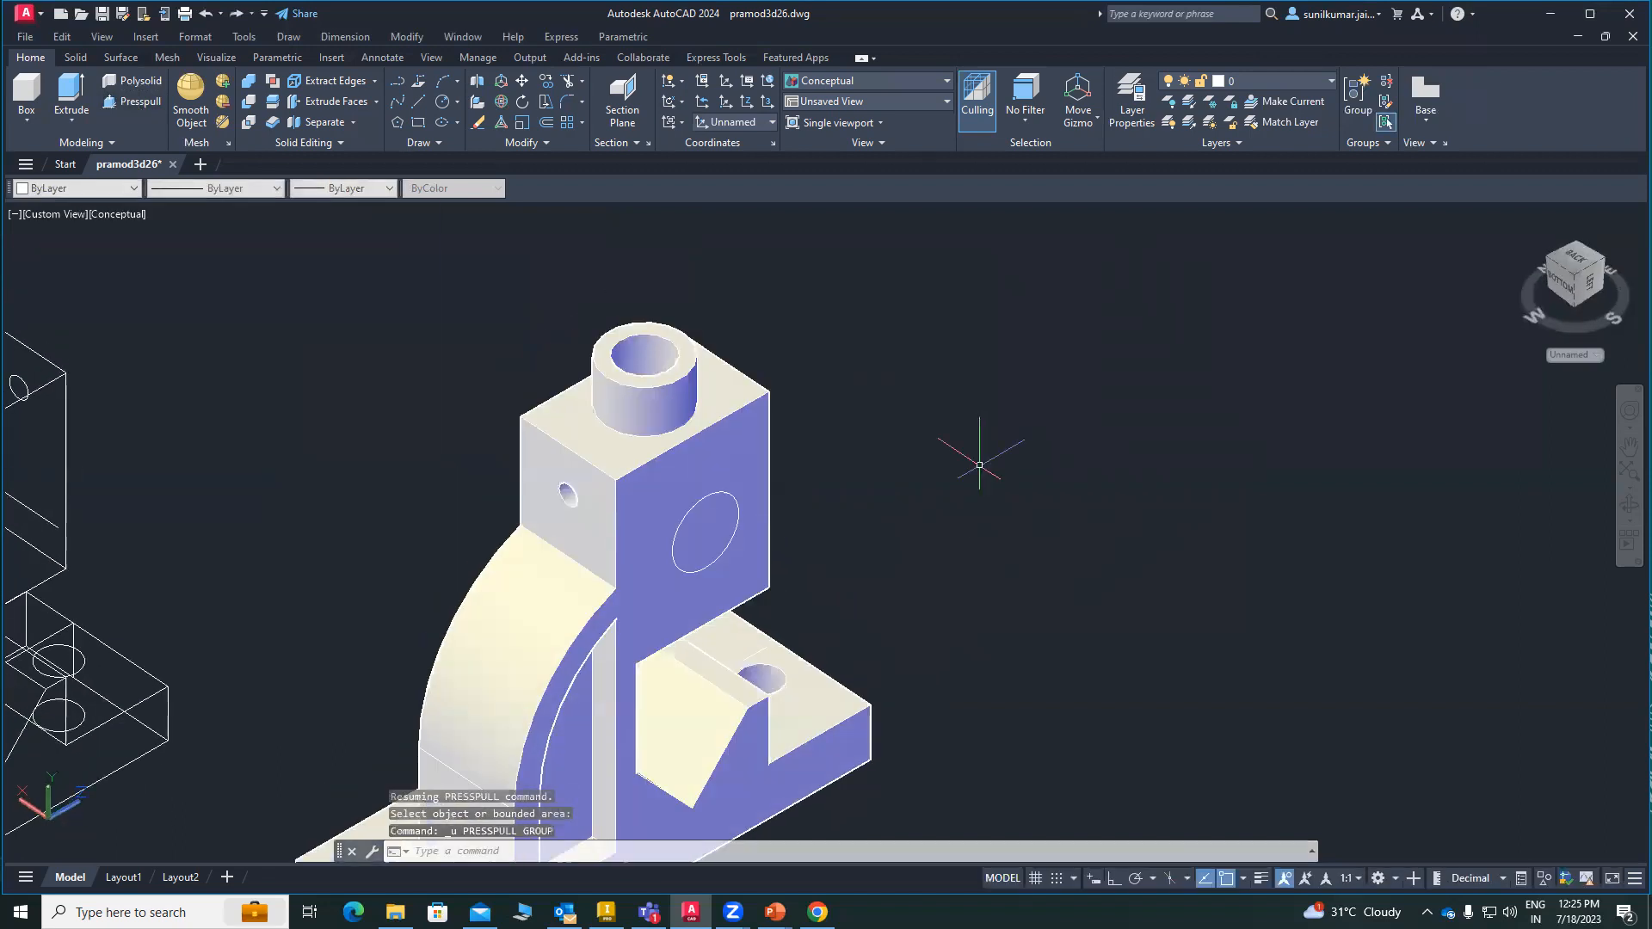
Step: Presspull the circular area outward from the upper block into a long cylindrical boss and view the result
click(134, 103)
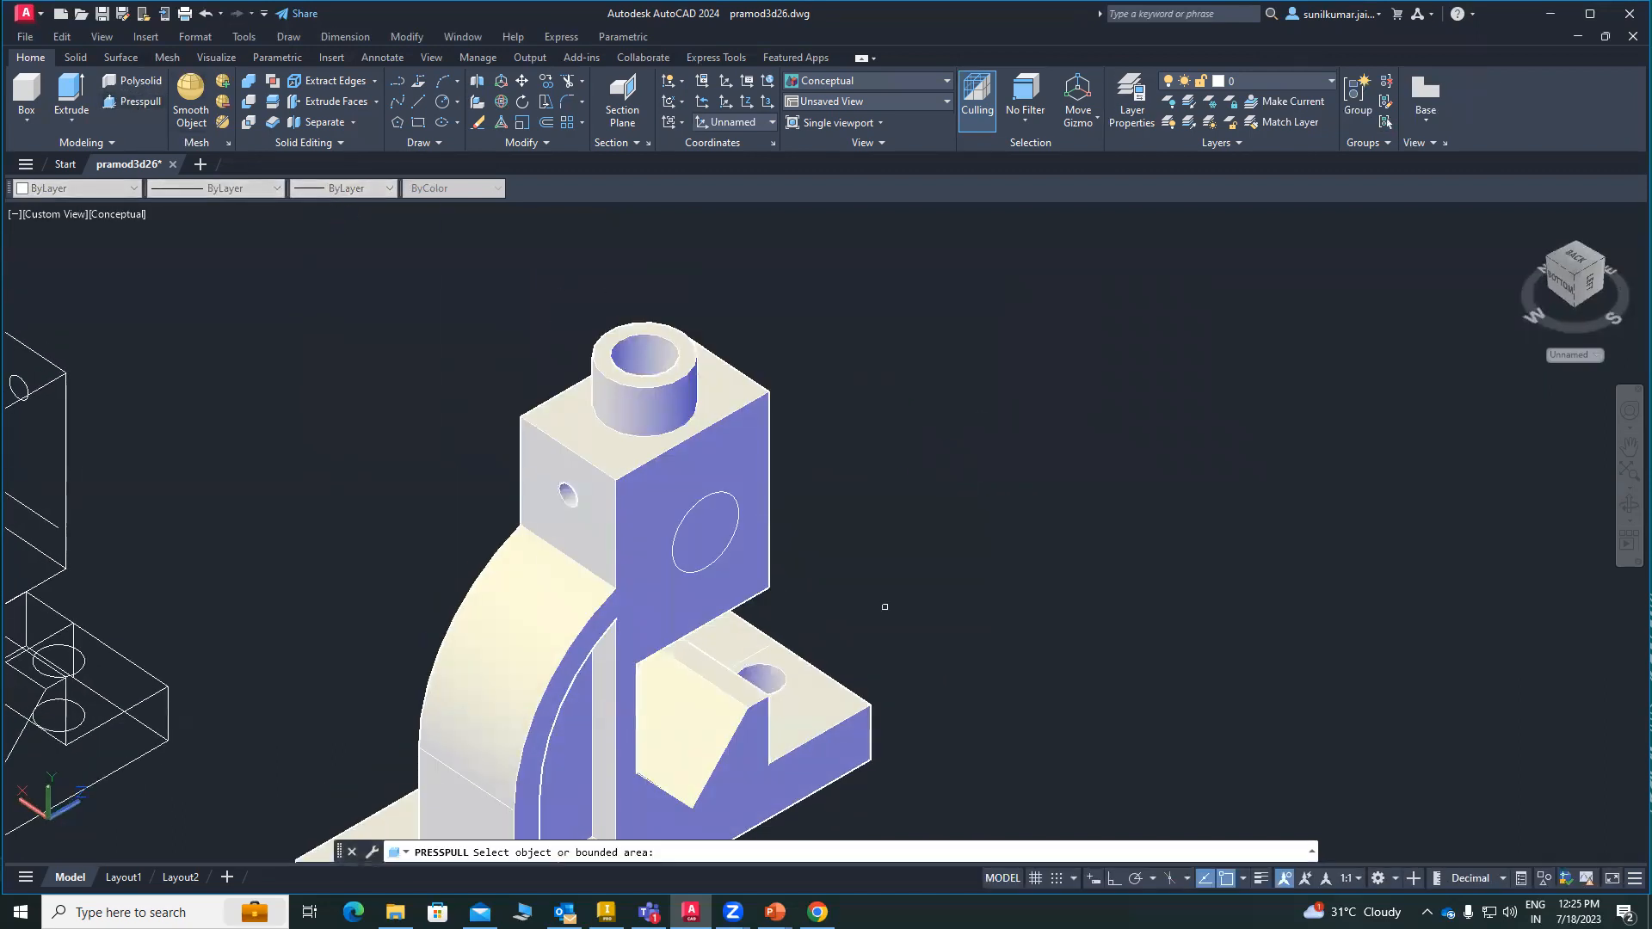
click(706, 534)
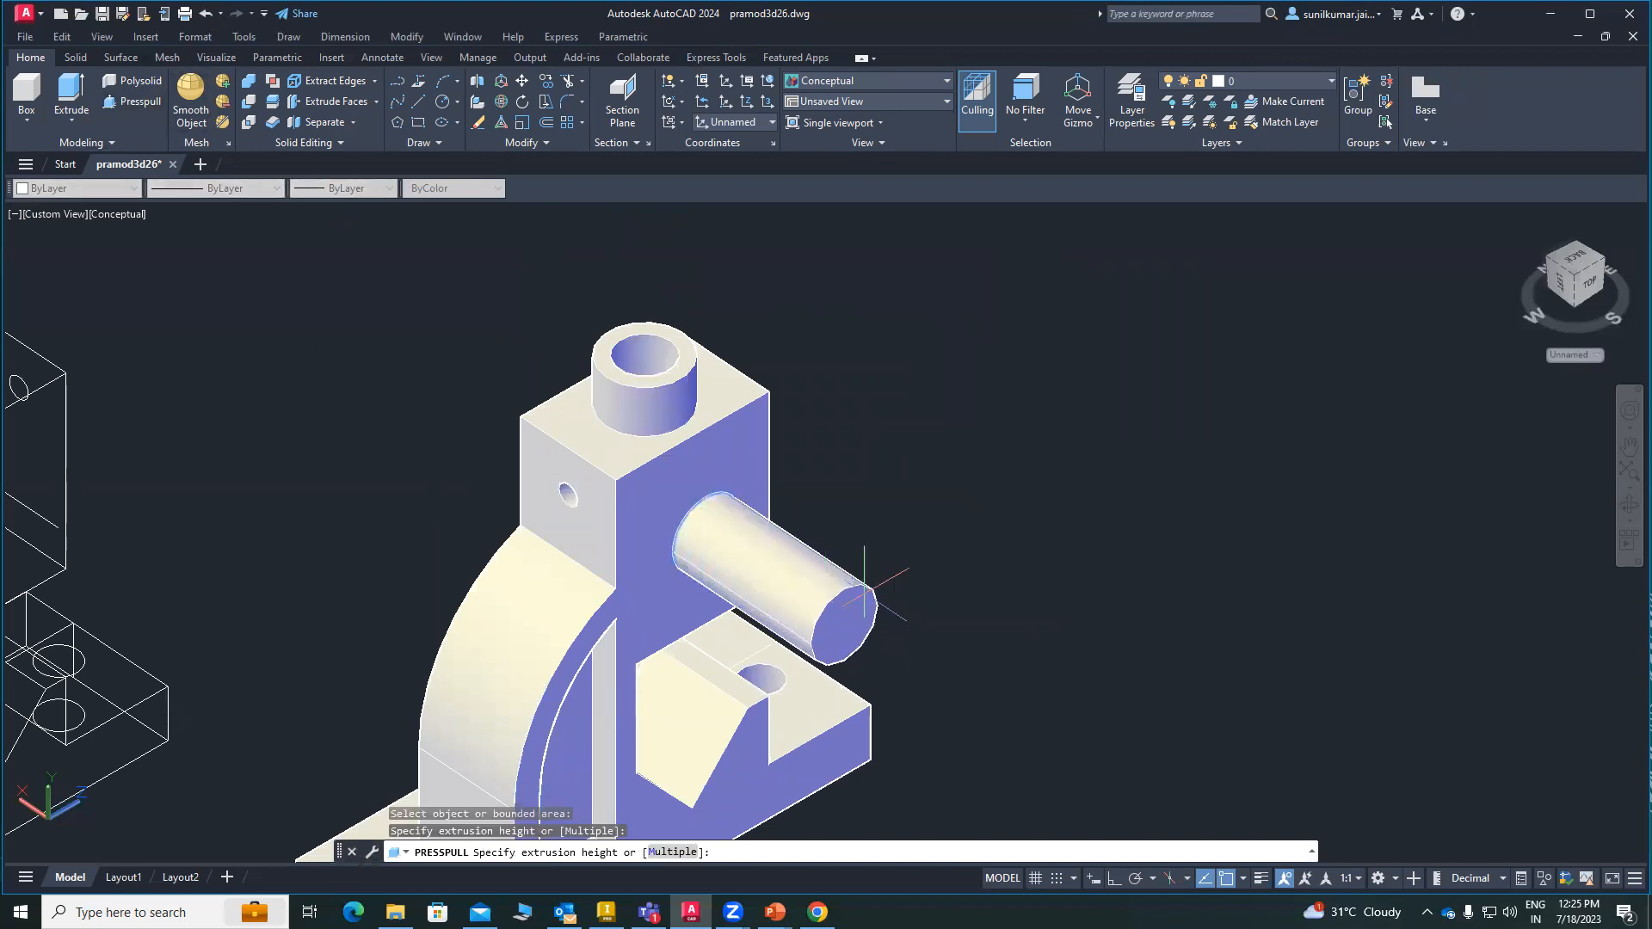
scroll(865, 585, down, 3)
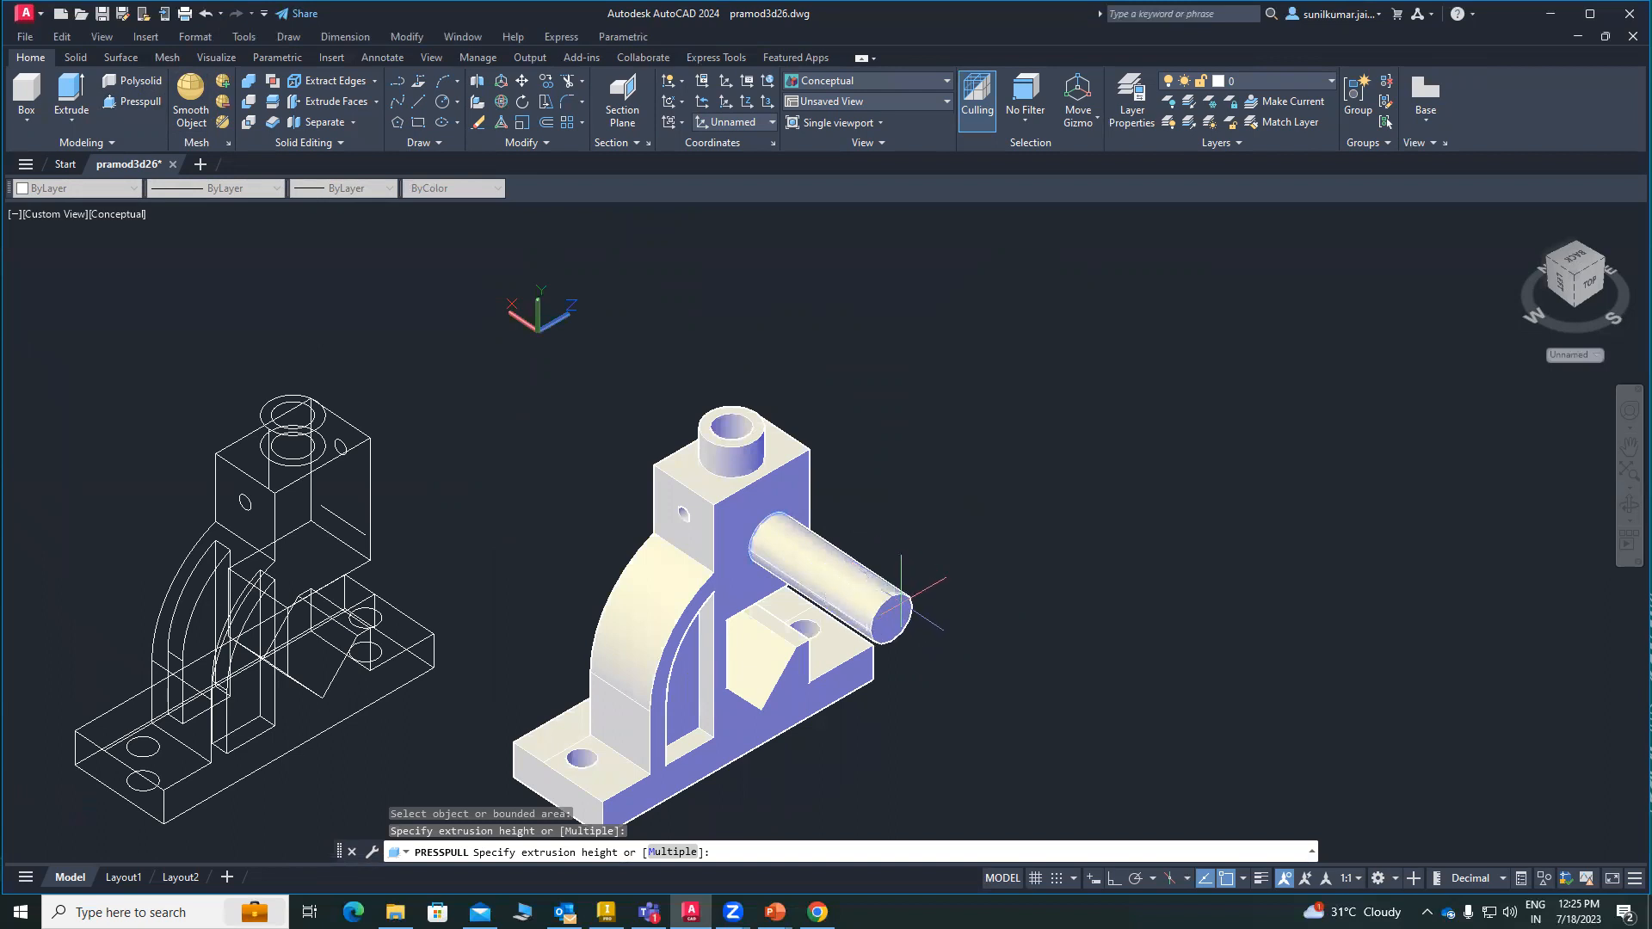
click(902, 607)
shift+middle_drag(987, 626, 861, 509)
key(Return)
middle_drag(958, 553, 973, 530)
middle_drag(888, 477, 823, 493)
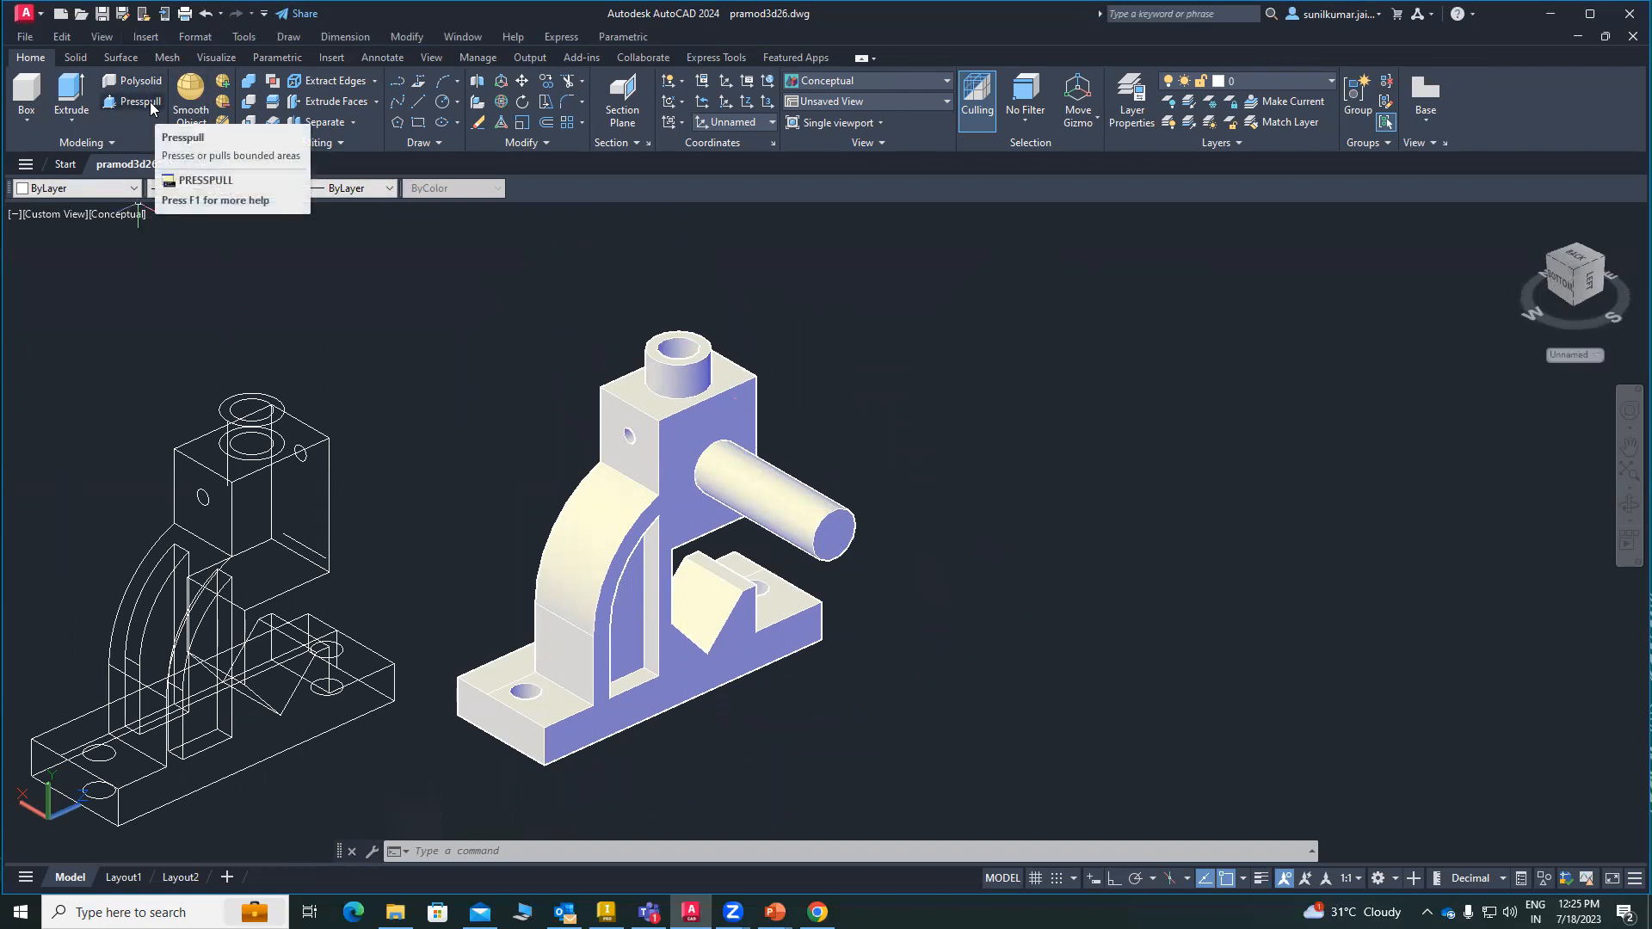
middle_drag(839, 297, 797, 298)
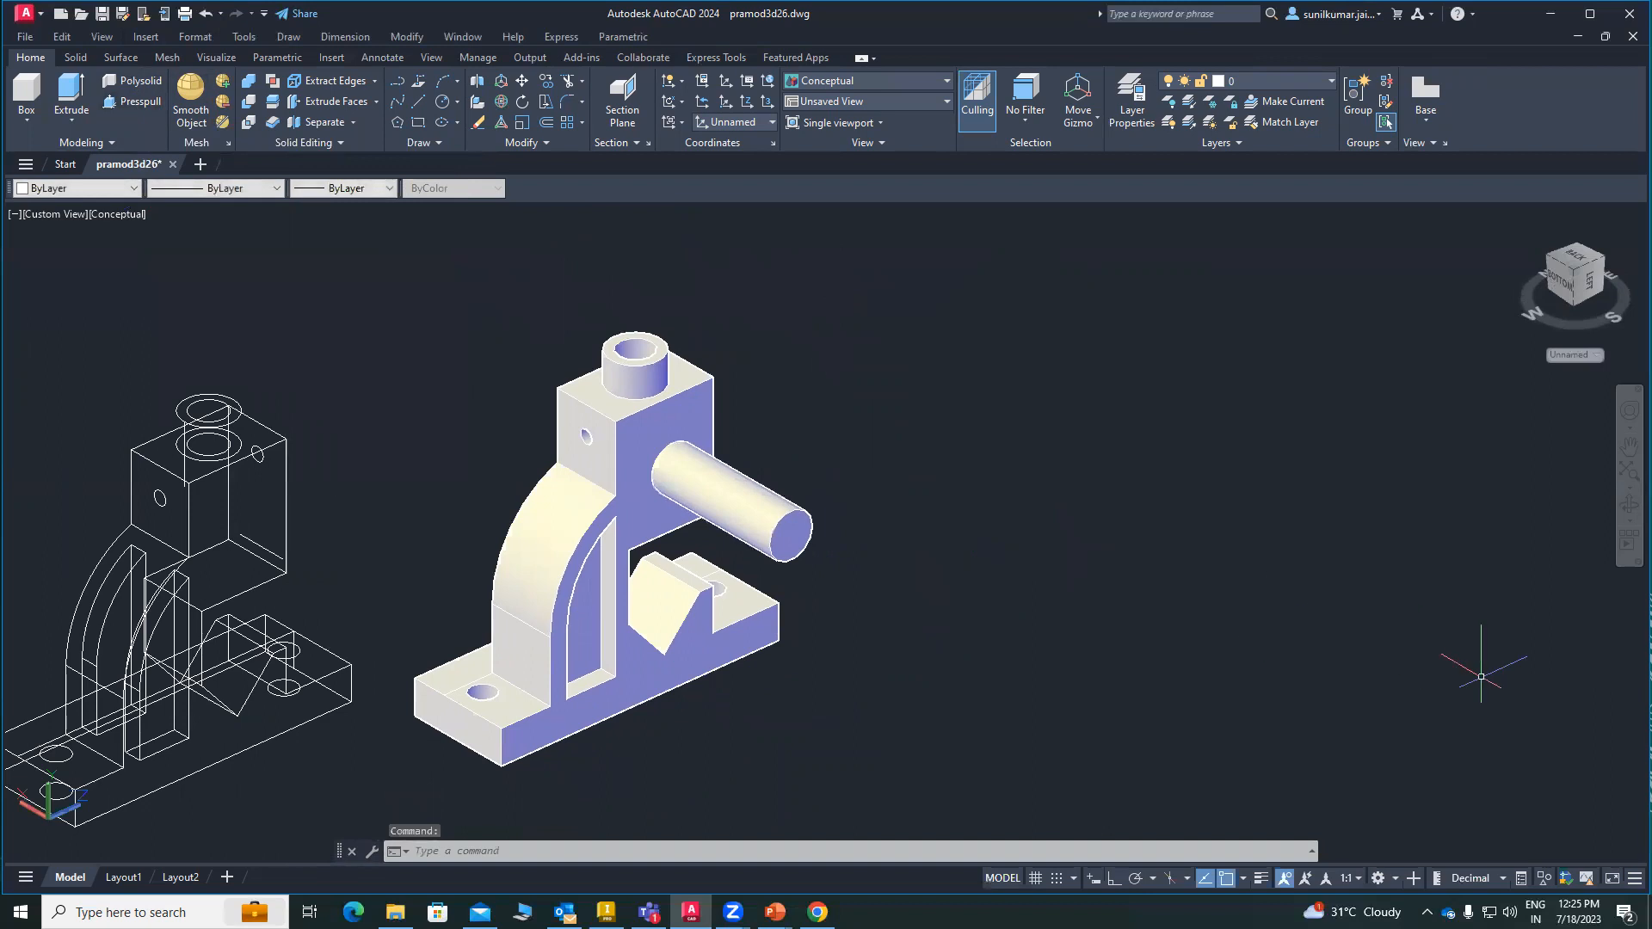